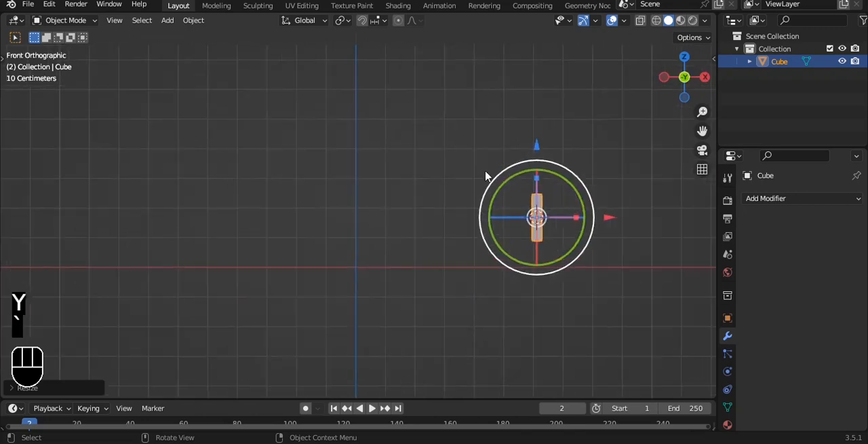
Apply the plank's rotation and scale, and add a Bevel modifier to it.
{"action": "key", "text": "ctrl+a"}
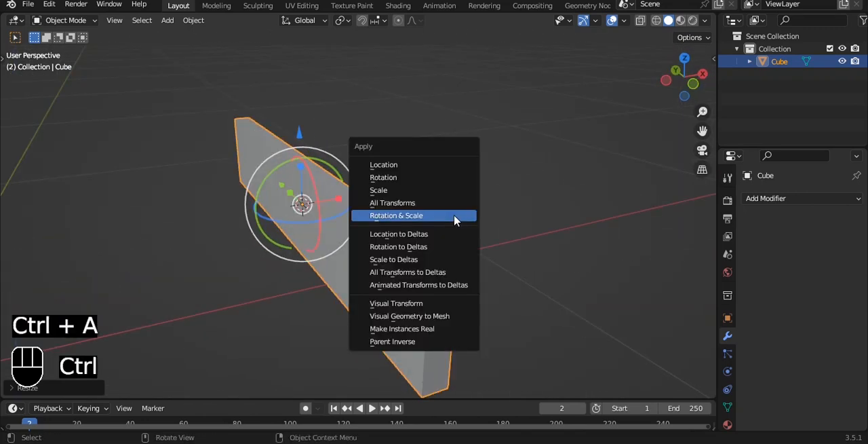
{"action": "left_click", "coordinate": [455, 217]}
{"action": "left_click", "coordinate": [766, 198]}
{"action": "left_click", "coordinate": [603, 246]}
{"action": "scroll", "coordinate": [587, 269], "scroll_direction": "up", "scroll_amount": 1}
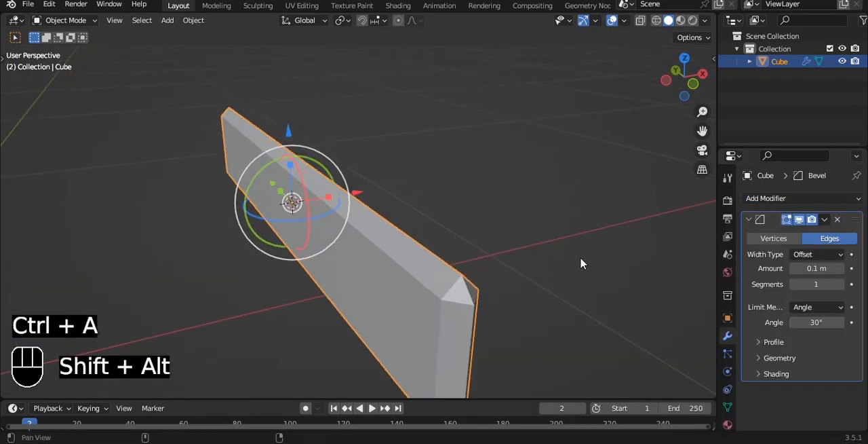
Set the bevel to 2 segments with a 0.01 m amount, and add a level 3 subdivision to the plank.
{"action": "middle_click_drag", "start_coordinate": [587, 269], "coordinate": [576, 237], "text": "alt+shift"}
{"action": "left_click", "coordinate": [842, 285]}
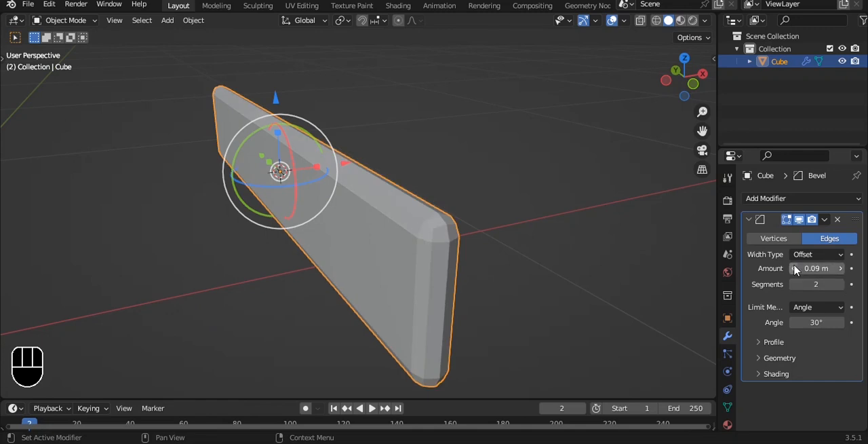
{"action": "left_click_drag", "start_coordinate": [816, 269], "coordinate": [807, 268]}
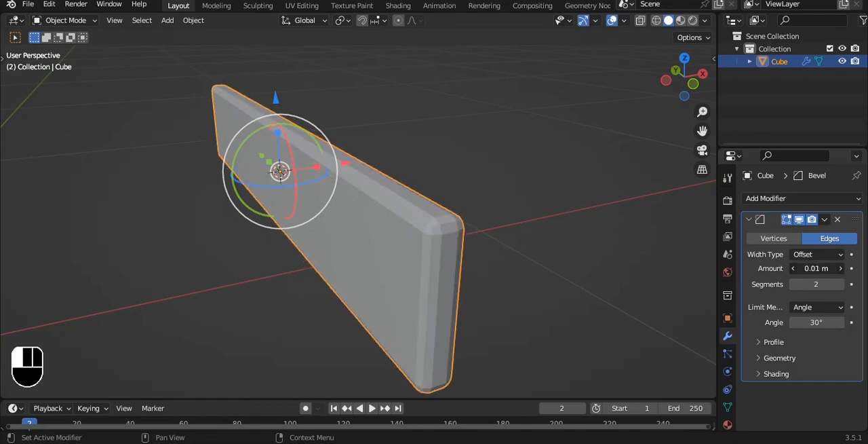
{"action": "key", "text": "ctrl+3"}
Scale the plank down along the Z axis to make it narrower in height.
{"action": "key", "text": "grave"}
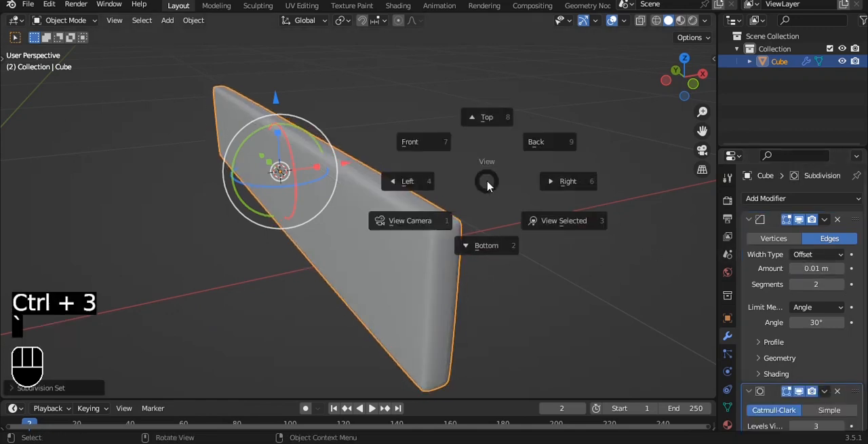
{"action": "left_click", "coordinate": [430, 151]}
{"action": "middle_click_drag", "start_coordinate": [439, 215], "coordinate": [581, 158]}
{"action": "key", "text": "s"}
{"action": "key", "text": "z"}
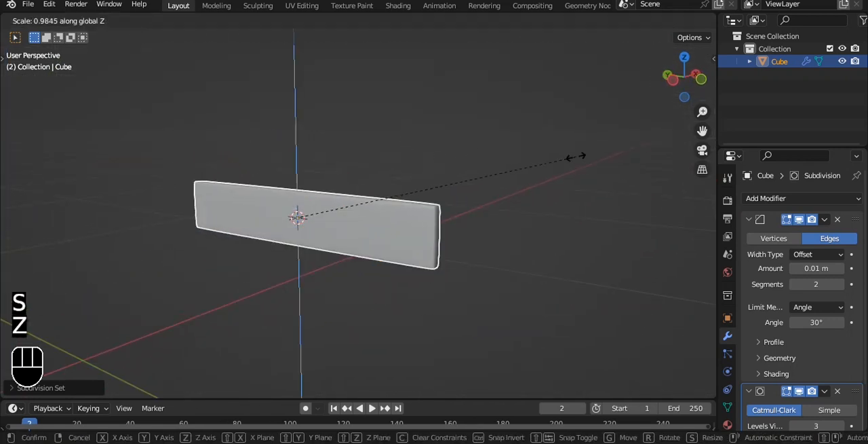
{"action": "left_click", "coordinate": [464, 177]}
Shorten the plank by scaling it down along the Y axis.
{"action": "key", "text": "grave"}
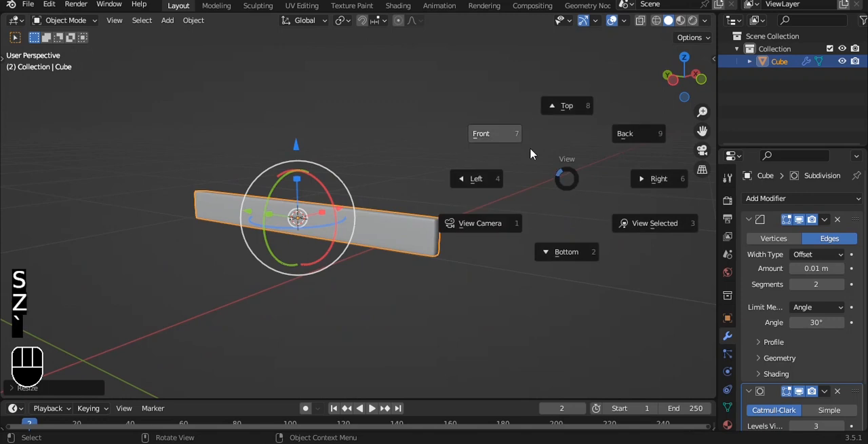
{"action": "left_click", "coordinate": [566, 107]}
{"action": "scroll", "coordinate": [543, 127], "scroll_direction": "down", "scroll_amount": 1}
{"action": "key", "text": "s"}
{"action": "key", "text": "y"}
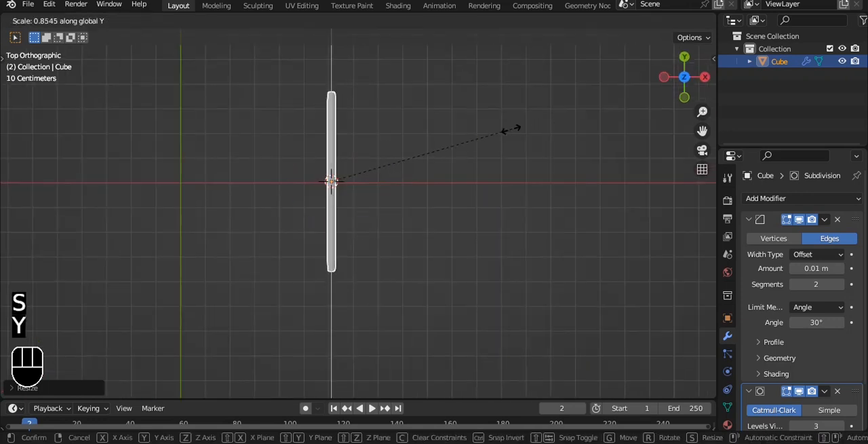
{"action": "left_click", "coordinate": [495, 132]}
{"action": "middle_click_drag", "start_coordinate": [494, 132], "coordinate": [430, 169], "text": "shift"}
{"action": "middle_click_drag", "start_coordinate": [401, 261], "coordinate": [519, 148]}
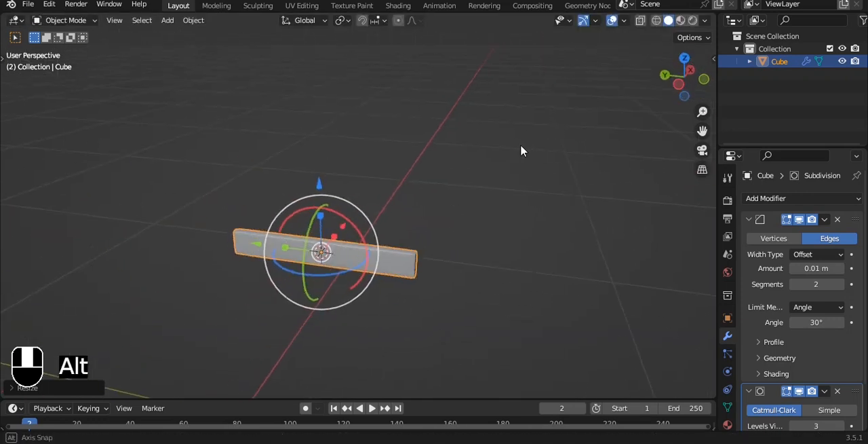
Duplicate the plank's whole mesh in Edit Mode and place the copy beside it along the X axis.
{"action": "left_click", "coordinate": [788, 198]}
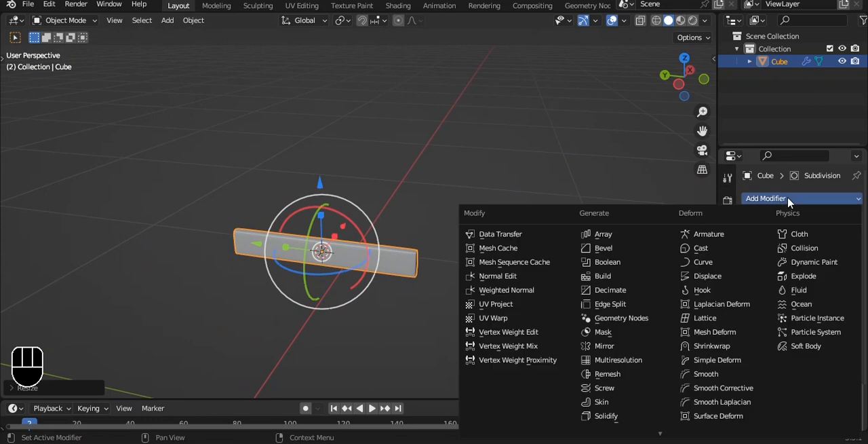
{"action": "left_click", "coordinate": [603, 248]}
{"action": "key", "text": "grave"}
{"action": "left_click", "coordinate": [509, 178]}
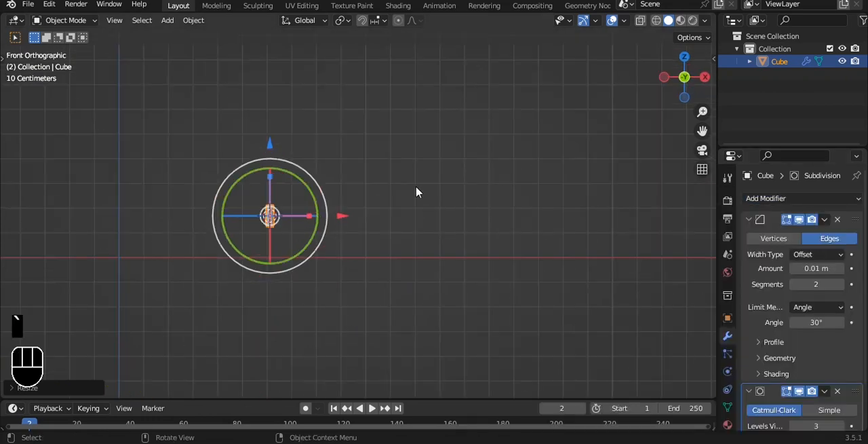
{"action": "scroll", "coordinate": [417, 192], "scroll_direction": "up", "scroll_amount": 2}
{"action": "key", "text": "Tab"}
{"action": "middle_click_drag", "start_coordinate": [367, 185], "coordinate": [417, 200], "text": "shift"}
{"action": "key", "text": "a"}
{"action": "key", "text": "a"}
{"action": "key", "text": "shift+d"}
{"action": "key", "text": "x"}
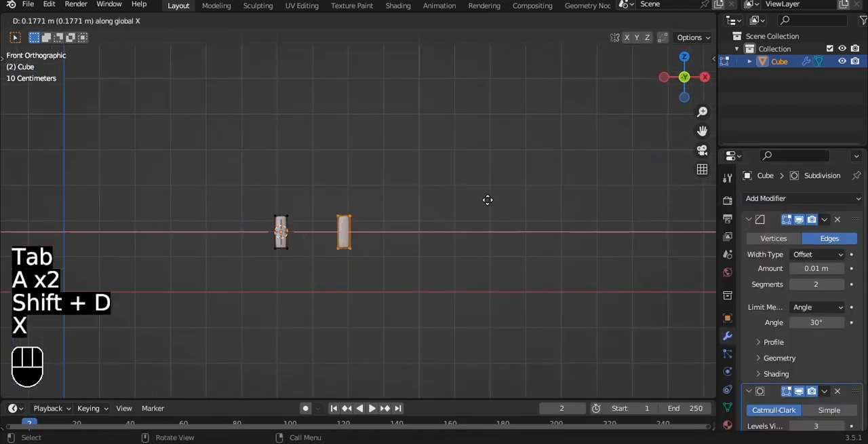
{"action": "left_click", "coordinate": [526, 202]}
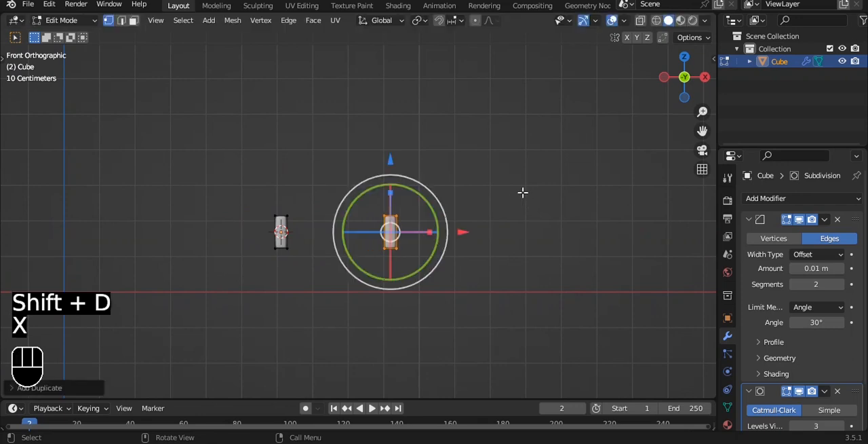
Duplicate the second plank along X to midway between the two planks and rotate the copy 90 degrees about Z.
{"action": "key", "text": "shift+d"}
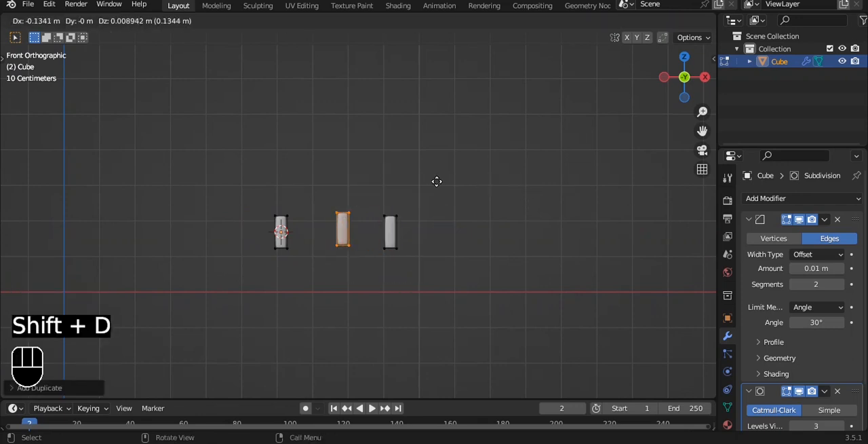
{"action": "key", "text": "x"}
{"action": "left_click", "coordinate": [429, 184]}
{"action": "type", "text": "rz90"}
{"action": "left_click", "coordinate": [429, 183]}
Scale the rotated middle plank along X so it spans just between the two side planks.
{"action": "key", "text": "s"}
{"action": "key", "text": "x"}
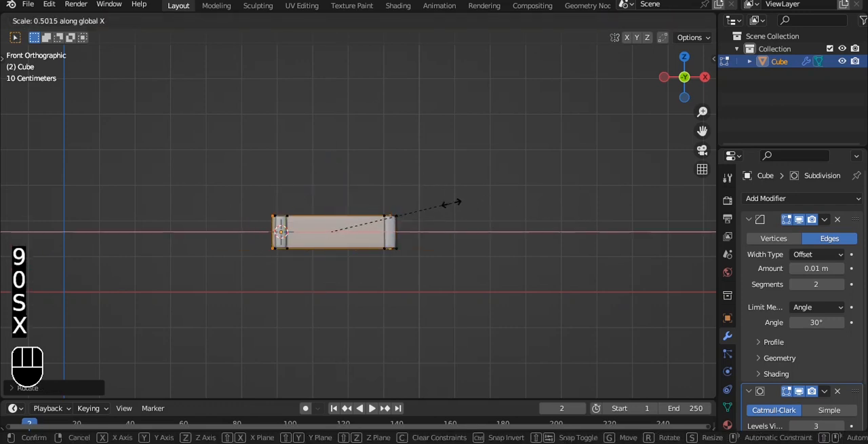
{"action": "left_click", "coordinate": [447, 201]}
Select the cross plank's end face at the original side plank and move it inward along X to just inside that plank.
{"action": "scroll", "coordinate": [414, 195], "scroll_direction": "up", "scroll_amount": 4}
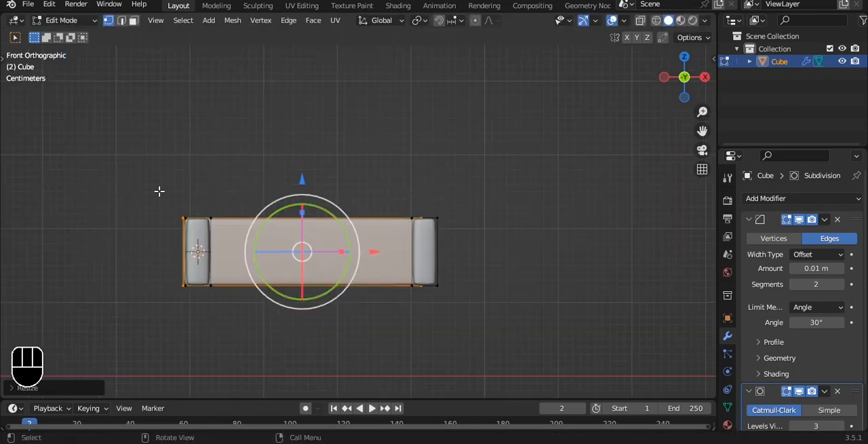
{"action": "left_click_drag", "start_coordinate": [162, 191], "coordinate": [221, 291], "text": "alt"}
{"action": "key", "text": "3"}
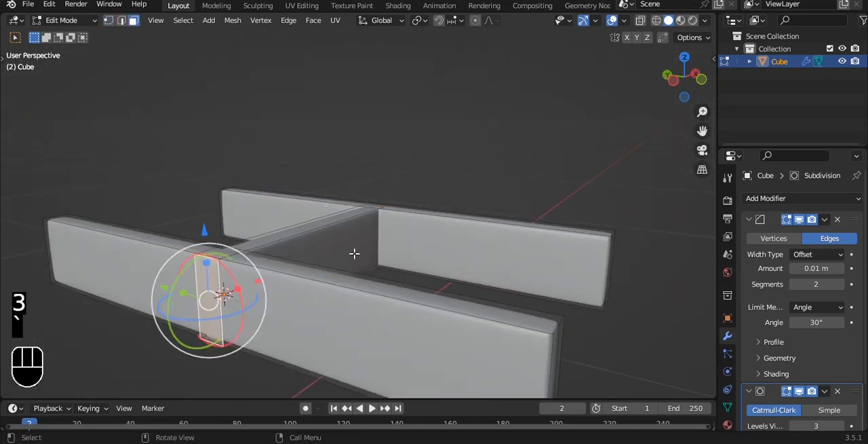
{"action": "key", "text": "grave"}
{"action": "left_click", "coordinate": [310, 207]}
{"action": "key", "text": "alt+z"}
{"action": "left_click_drag", "start_coordinate": [260, 251], "coordinate": [285, 249]}
{"action": "key", "text": "Tab"}
{"action": "scroll", "coordinate": [312, 225], "scroll_direction": "up", "scroll_amount": 3}
Raise the cross plank's bottom vertices about 0.004 m along Z, above the undersides of the side planks.
{"action": "key", "text": "Tab"}
{"action": "left_click_drag", "start_coordinate": [345, 230], "coordinate": [459, 203], "text": "alt+shift"}
{"action": "key", "text": "1"}
{"action": "key", "text": "a"}
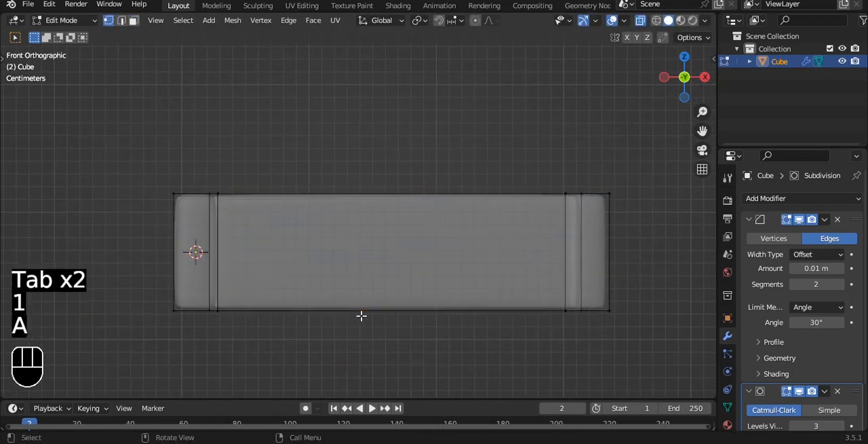
{"action": "left_click_drag", "start_coordinate": [212, 322], "coordinate": [213, 323]}
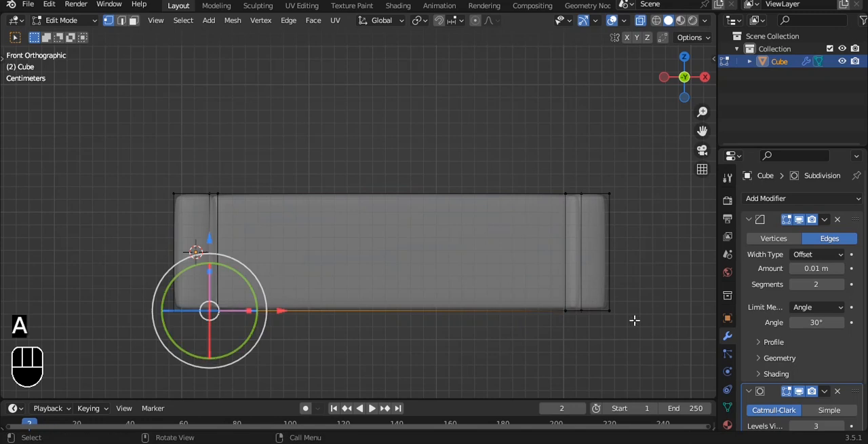
{"action": "left_click", "coordinate": [591, 307], "text": "shift"}
{"action": "key", "text": "g"}
{"action": "key", "text": "z"}
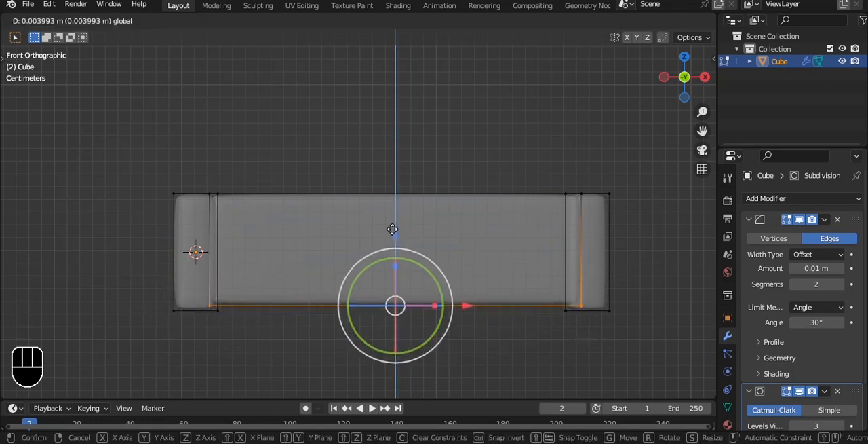
{"action": "left_click", "coordinate": [392, 229]}
{"action": "key", "text": "Tab"}
{"action": "key", "text": "alt+z"}
Select both side planks in Edit Mode and scale them down along Y to shorten them.
{"action": "middle_click_drag", "start_coordinate": [425, 188], "coordinate": [485, 256]}
{"action": "key", "text": "grave"}
{"action": "scroll", "coordinate": [430, 196], "scroll_direction": "down", "scroll_amount": 3}
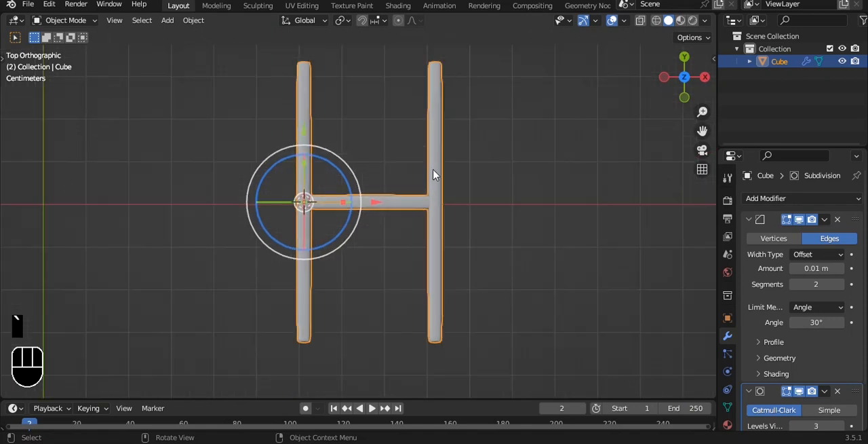
{"action": "key", "text": "Tab"}
{"action": "key", "text": "alt+z"}
{"action": "left_click_drag", "start_coordinate": [259, 52], "coordinate": [483, 96]}
{"action": "left_click_drag", "start_coordinate": [382, 127], "coordinate": [379, 160], "text": "alt+shift"}
{"action": "left_click_drag", "start_coordinate": [239, 325], "coordinate": [510, 400], "text": "shift"}
{"action": "key", "text": "s"}
{"action": "key", "text": "y"}
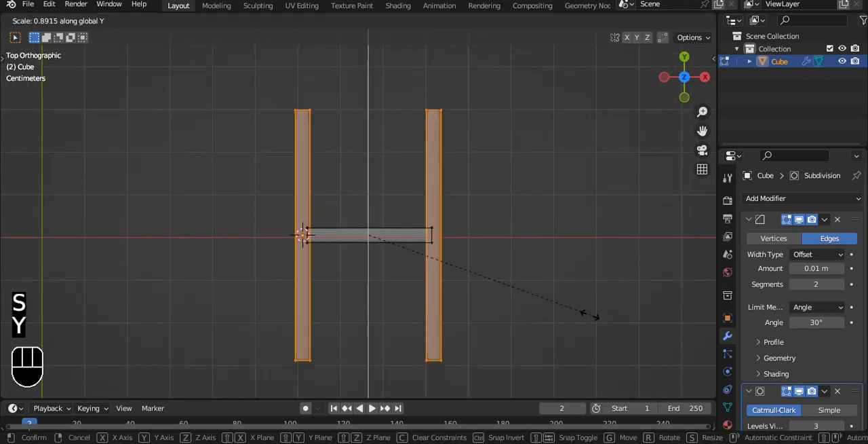
{"action": "left_click", "coordinate": [536, 318]}
Select the linked cross plank and move it along negative Y to just inside the side planks' ends.
{"action": "key", "text": "alt+a"}
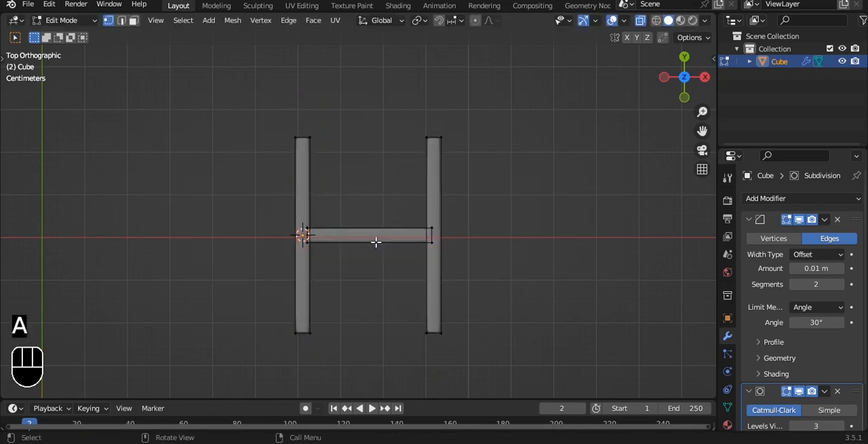
{"action": "key", "text": "l"}
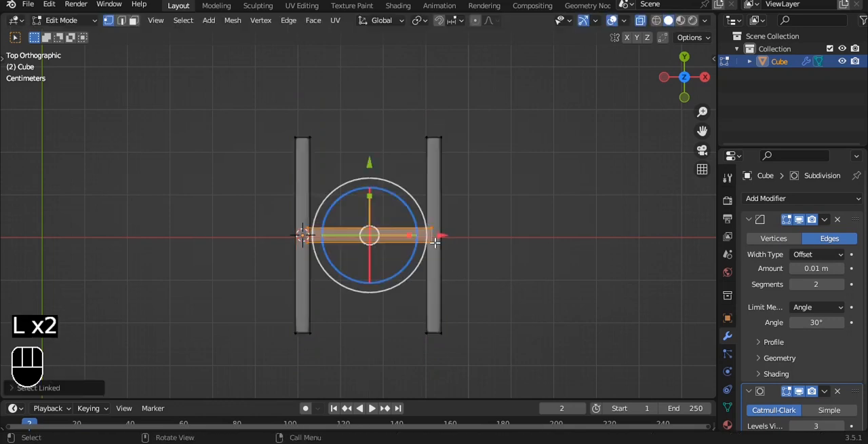
{"action": "left_click_drag", "start_coordinate": [371, 164], "coordinate": [367, 267]}
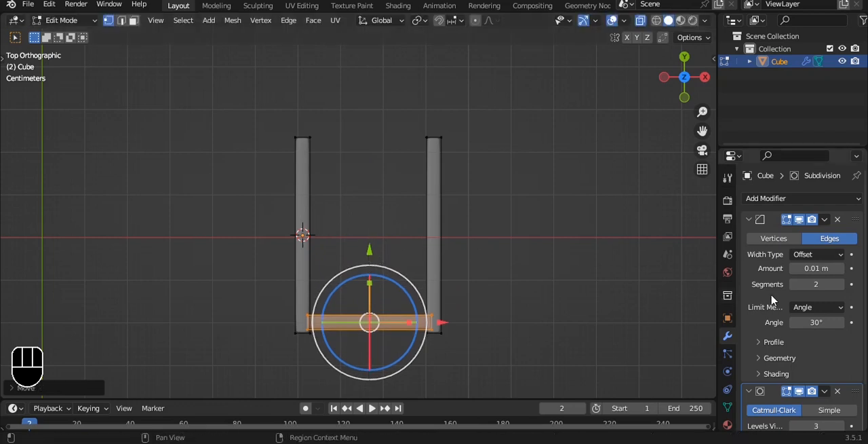
Duplicate the cross plank about 0.4 m along Y to close the opposite end of the frame.
{"action": "key", "text": "shift+d"}
{"action": "key", "text": "y"}
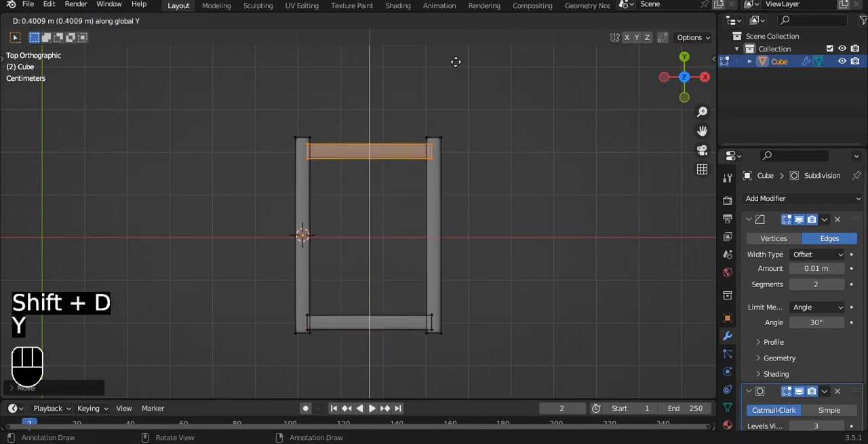
{"action": "left_click", "coordinate": [456, 60]}
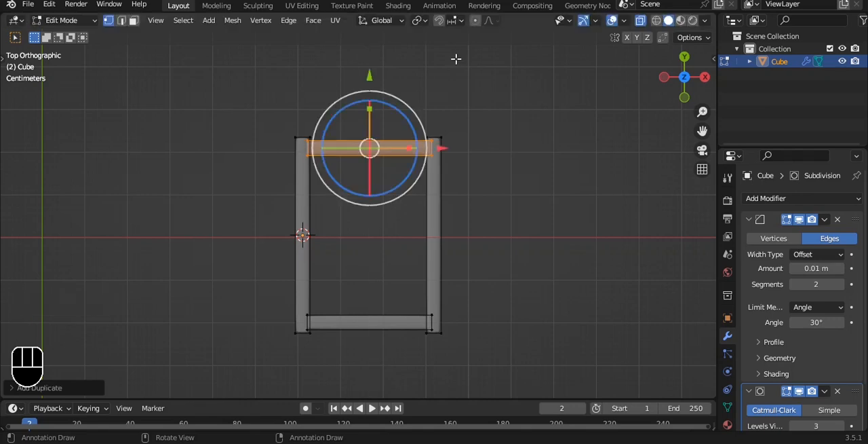
{"action": "key", "text": "Tab"}
{"action": "middle_click_drag", "start_coordinate": [490, 140], "coordinate": [593, 184]}
{"action": "key", "text": "alt+z"}
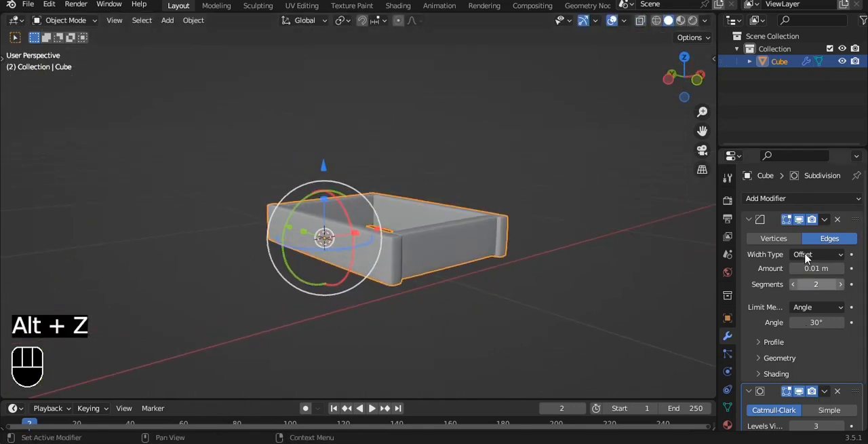
Collapse the Bevel and Subdivision modifiers and add an Array modifier to the frame.
{"action": "left_click", "coordinate": [749, 219]}
{"action": "left_click", "coordinate": [760, 198]}
{"action": "key", "text": "Escape"}
{"action": "left_click", "coordinate": [749, 236]}
{"action": "left_click", "coordinate": [769, 204]}
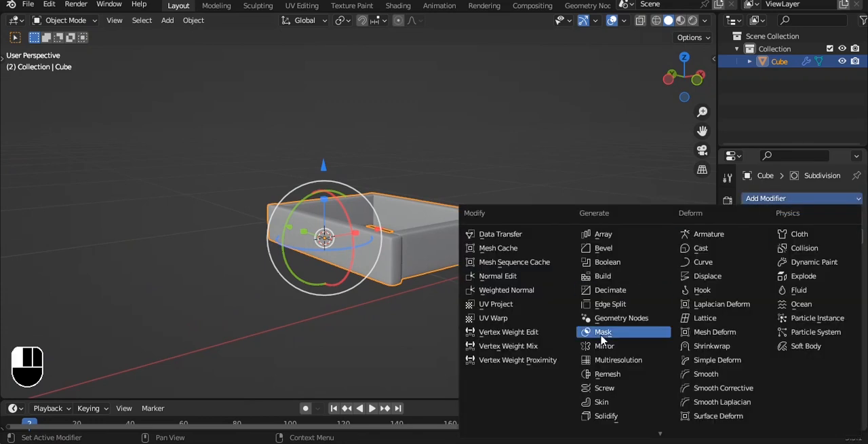
{"action": "left_click", "coordinate": [605, 230]}
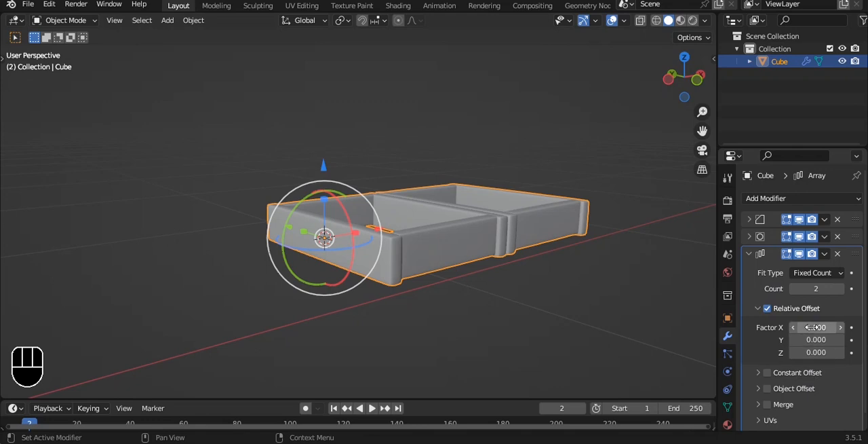
Set the array's relative offset factors to 0 on X and 1 on Z to stack the copies vertically.
{"action": "type", "text": "0"}
{"action": "key", "text": "Return"}
{"action": "left_click_drag", "start_coordinate": [836, 351], "coordinate": [841, 358]}
{"action": "left_click", "coordinate": [841, 352]}
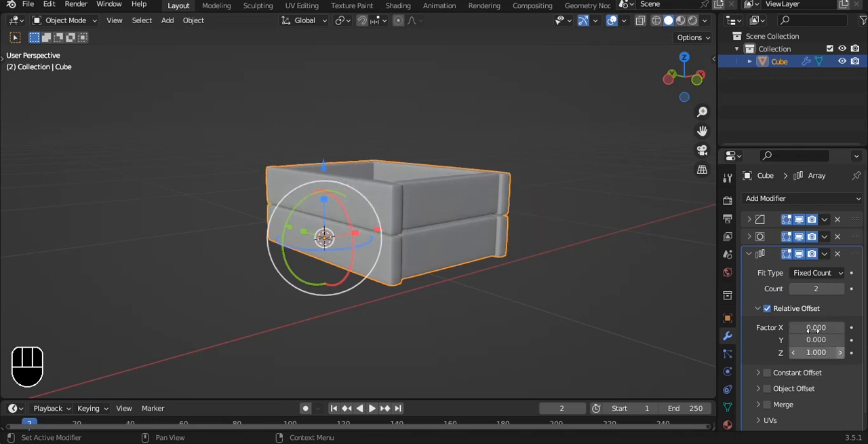
Try a relative Z offset factor of 0.9 on the array to bring the stacked frames closer together.
{"action": "left_click_drag", "start_coordinate": [537, 225], "coordinate": [593, 197], "text": "alt"}
{"action": "key", "text": "grave"}
{"action": "left_click", "coordinate": [546, 158]}
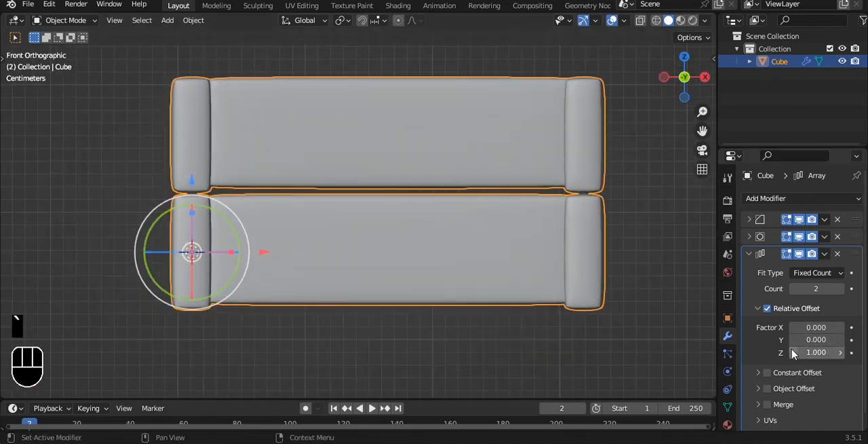
{"action": "left_click", "coordinate": [792, 352]}
{"action": "left_click", "coordinate": [644, 277]}
{"action": "left_click_drag", "start_coordinate": [414, 193], "coordinate": [536, 206], "text": "alt"}
{"action": "scroll", "coordinate": [492, 197], "scroll_direction": "down", "scroll_amount": 4}
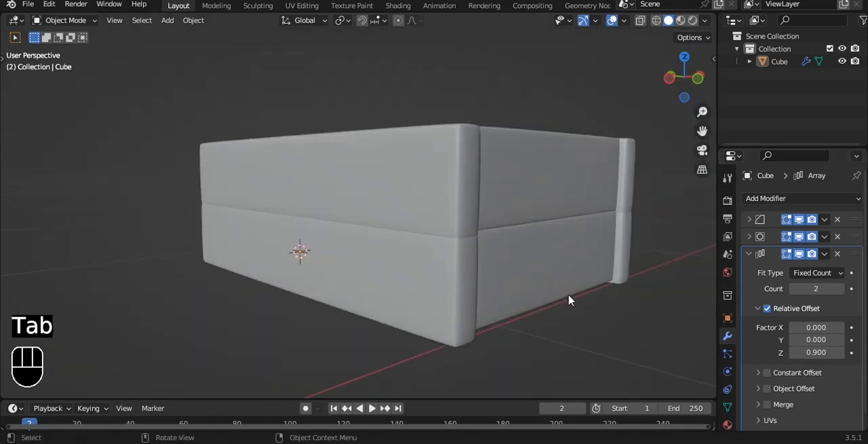
Restore the array's relative Z offset factor to 1 and deselect the frame.
{"action": "left_click", "coordinate": [621, 247]}
{"action": "left_click", "coordinate": [841, 353]}
{"action": "scroll", "coordinate": [599, 254], "scroll_direction": "down", "scroll_amount": 2}
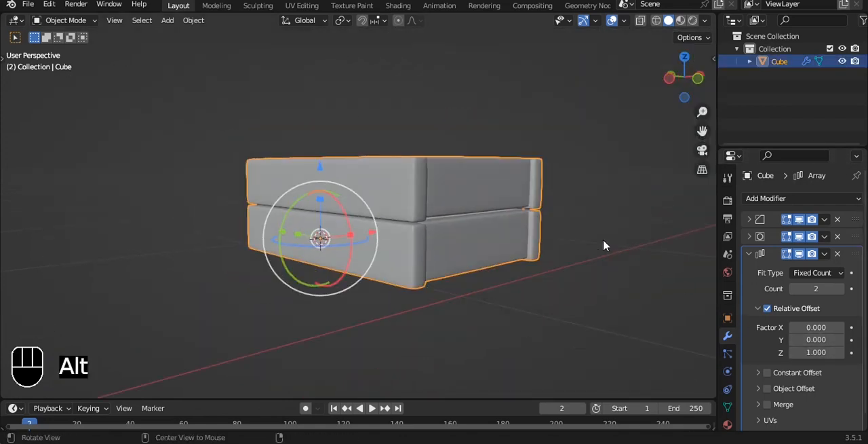
{"action": "middle_click_drag", "start_coordinate": [599, 254], "coordinate": [574, 278]}
{"action": "left_click", "coordinate": [574, 278]}
Add a cube at the 3D cursor and scale it along X to roughly the thickness of the frame's side plank.
{"action": "middle_click_drag", "start_coordinate": [488, 148], "coordinate": [474, 158]}
{"action": "key", "text": "grave"}
{"action": "key", "text": "KP_7"}
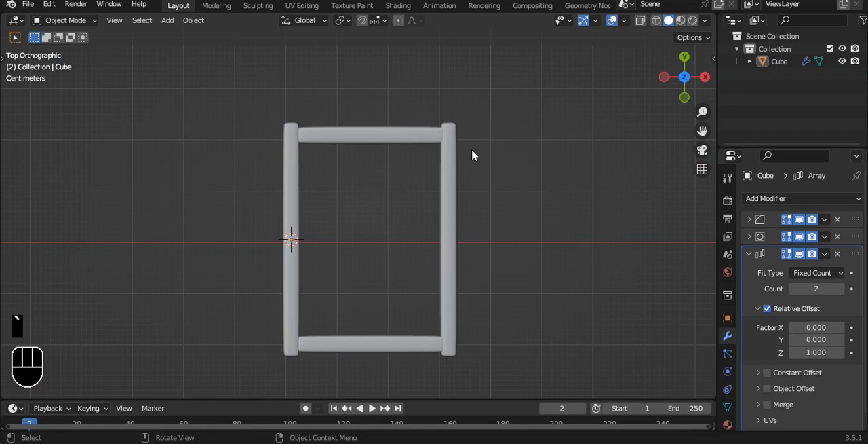
{"action": "key", "text": "shift+s"}
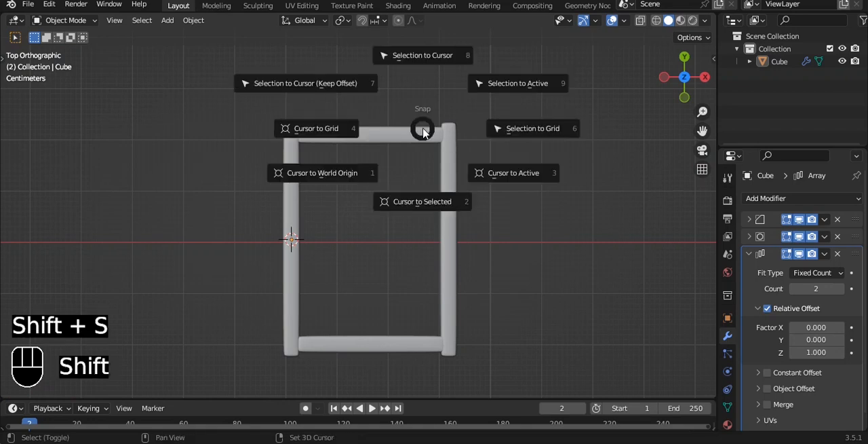
{"action": "key", "text": "shift+a"}
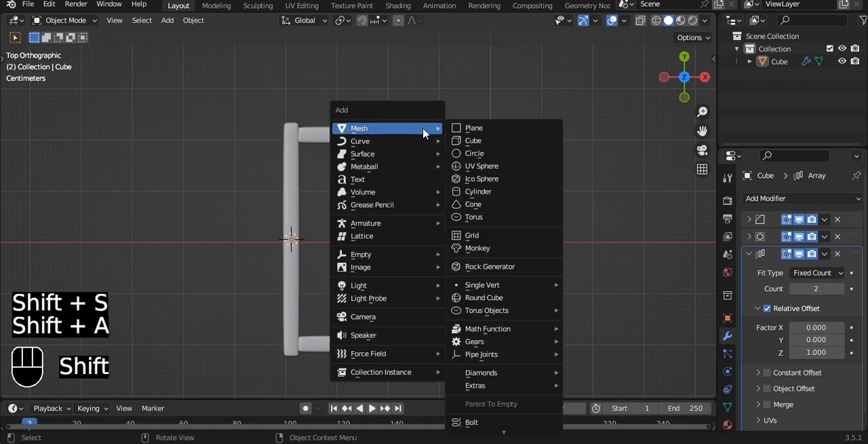
{"action": "left_click", "coordinate": [486, 141]}
{"action": "key", "text": "s"}
{"action": "key", "text": "x"}
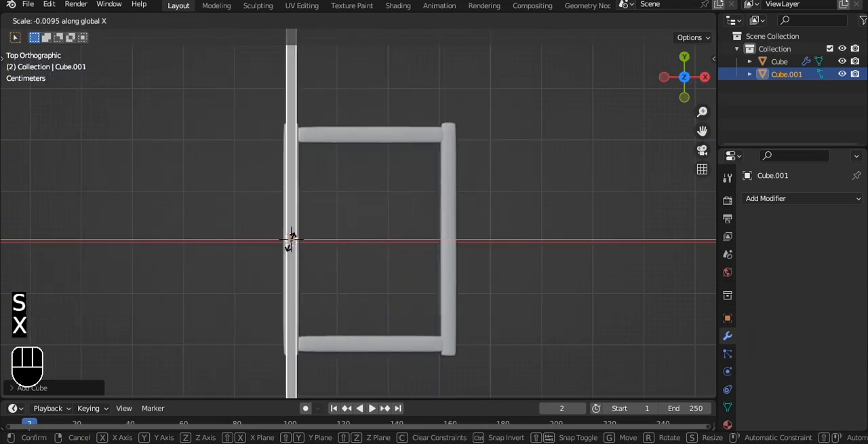
{"action": "left_click", "coordinate": [292, 240]}
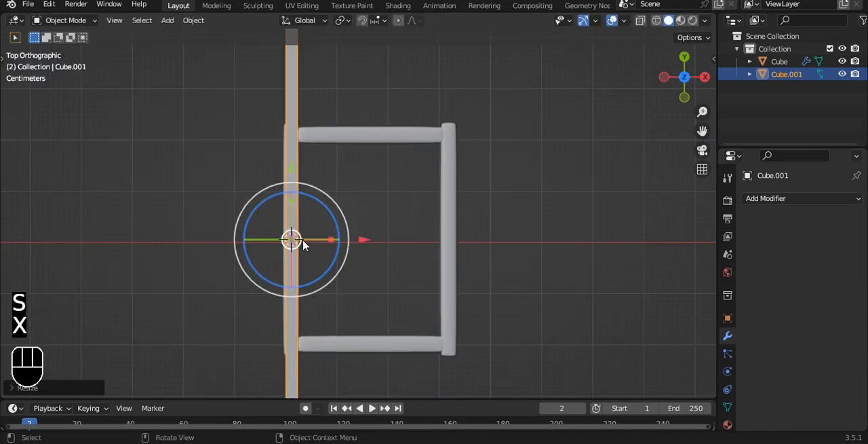
Rotate the cube 90° about Y and scale it along X and Y into a narrow floor plank spanning the frame's length.
{"action": "scroll", "coordinate": [418, 234], "scroll_direction": "down", "scroll_amount": 2}
{"action": "type", "text": "ry90"}
{"action": "left_click", "coordinate": [418, 231]}
{"action": "key", "text": "s"}
{"action": "key", "text": "x"}
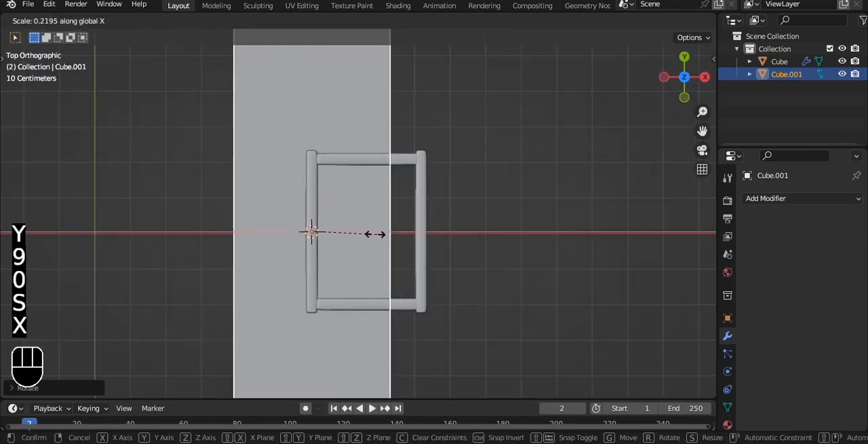
{"action": "left_click", "coordinate": [325, 234]}
{"action": "key", "text": "s"}
{"action": "key", "text": "y"}
{"action": "left_click", "coordinate": [311, 232]}
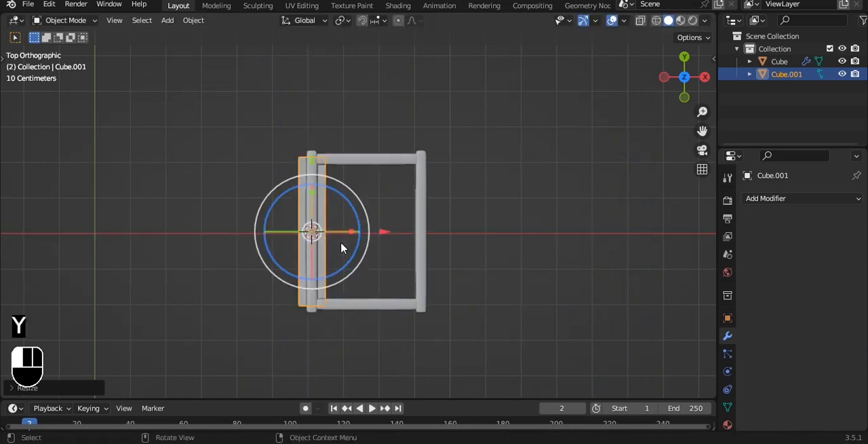
Move the floor plank along X against the inner side of the frame and add an Array modifier to it.
{"action": "left_click_drag", "start_coordinate": [381, 235], "coordinate": [400, 231]}
{"action": "left_click", "coordinate": [756, 199]}
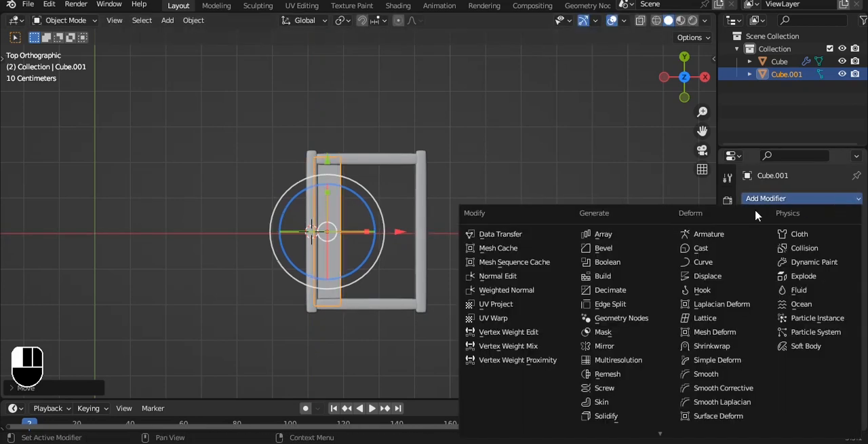
{"action": "left_click", "coordinate": [624, 233]}
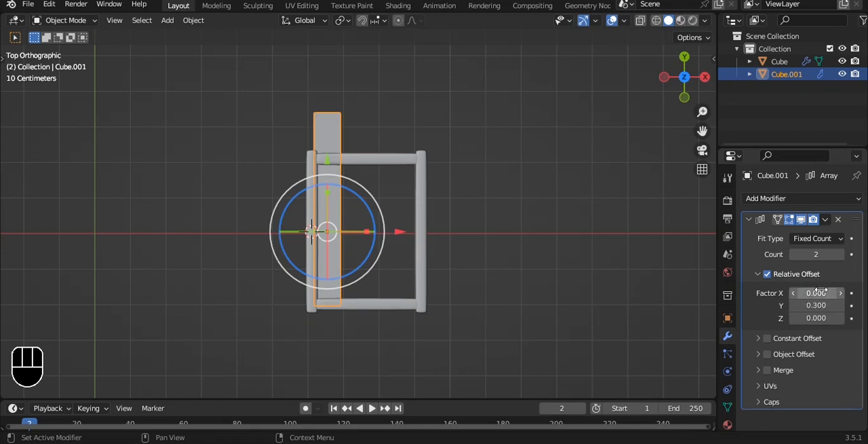
Undo the array's Y offset trial and set its relative Z factor to 1.1 with a count of 3.
{"action": "key", "text": "ctrl+z"}
{"action": "key", "text": "ctrl+z"}
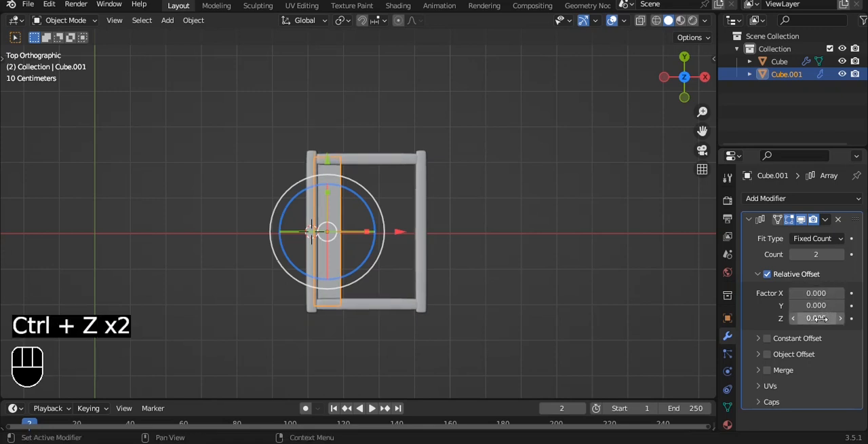
{"action": "left_click_drag", "start_coordinate": [817, 318], "coordinate": [819, 318]}
{"action": "left_click", "coordinate": [793, 318]}
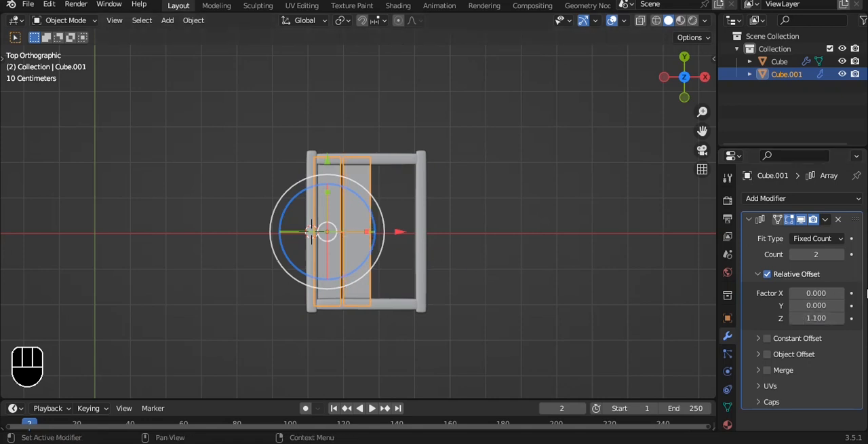
{"action": "left_click", "coordinate": [840, 254]}
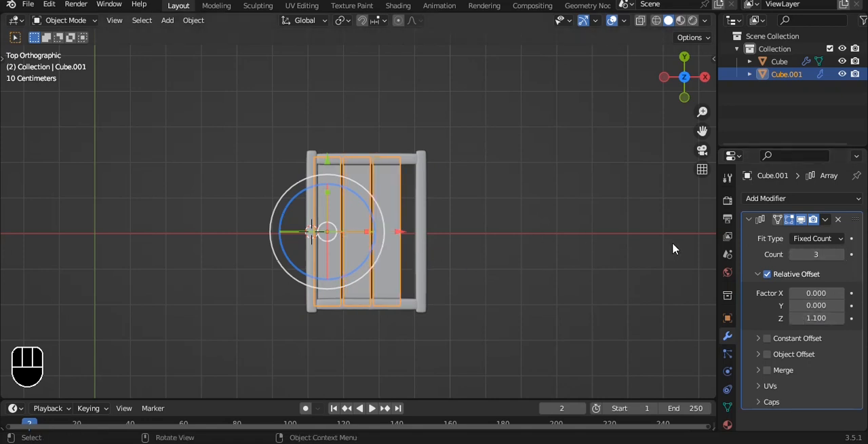
Widen the floor plank by moving the vertices of one long side along X so the copies fill the frame.
{"action": "scroll", "coordinate": [461, 235], "scroll_direction": "up", "scroll_amount": 2}
{"action": "key", "text": "Tab"}
{"action": "key", "text": "alt+z"}
{"action": "key", "text": "1"}
{"action": "left_click_drag", "start_coordinate": [322, 108], "coordinate": [393, 379]}
{"action": "left_click_drag", "start_coordinate": [401, 240], "coordinate": [416, 241]}
{"action": "key", "text": "Tab"}
{"action": "key", "text": "alt+z"}
Lower the floor planks along Z inside the frame and deselect them.
{"action": "middle_click_drag", "start_coordinate": [492, 256], "coordinate": [458, 234]}
{"action": "left_click", "coordinate": [429, 153]}
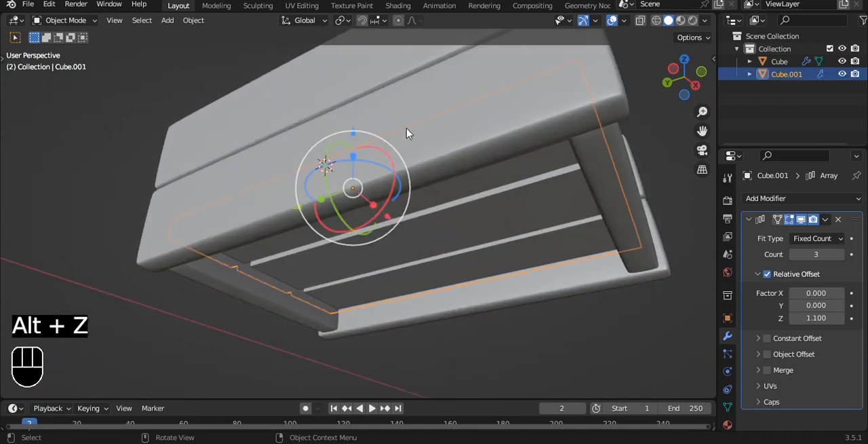
{"action": "left_click_drag", "start_coordinate": [352, 134], "coordinate": [351, 155]}
{"action": "left_click", "coordinate": [422, 357]}
{"action": "scroll", "coordinate": [457, 223], "scroll_direction": "down", "scroll_amount": 2}
{"action": "left_click_drag", "start_coordinate": [457, 214], "coordinate": [458, 238], "text": "alt"}
{"action": "key", "text": "grave"}
{"action": "left_click", "coordinate": [381, 194]}
{"action": "left_click_drag", "start_coordinate": [491, 180], "coordinate": [579, 194], "text": "alt"}
Add a cylinder, save the file, and scale the cylinder down and flatten it along Z into a wheel-sized disc.
{"action": "key", "text": "shift+a"}
{"action": "mouse_move", "coordinate": [580, 196]}
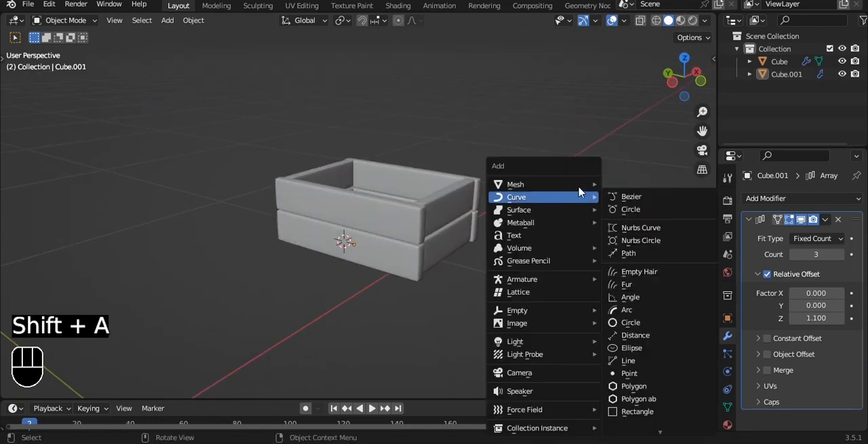
{"action": "mouse_move", "coordinate": [556, 184]}
{"action": "left_click", "coordinate": [629, 248]}
{"action": "key", "text": "ctrl+s"}
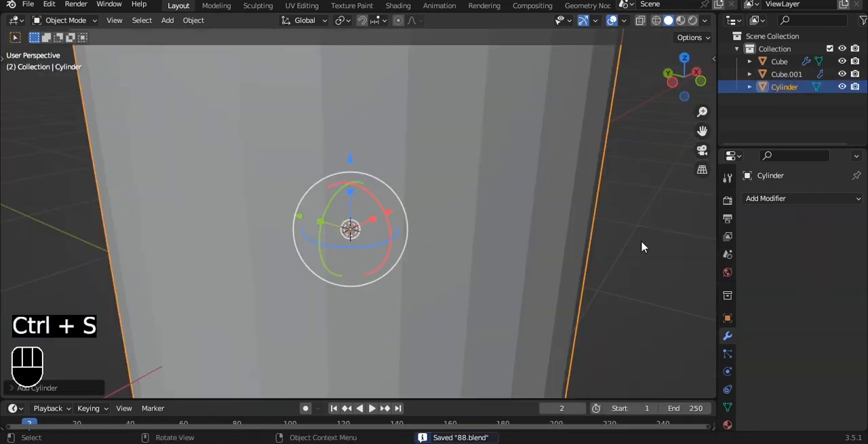
{"action": "key", "text": "s"}
{"action": "left_click", "coordinate": [355, 248]}
{"action": "scroll", "coordinate": [529, 229], "scroll_direction": "up", "scroll_amount": 4}
{"action": "key", "text": "s"}
{"action": "key", "text": "z"}
{"action": "left_click", "coordinate": [378, 255]}
{"action": "scroll", "coordinate": [387, 262], "scroll_direction": "up", "scroll_amount": 3}
Rotate the disc 90° about Y and move it along X out beside the crate's long side.
{"action": "key", "text": "r"}
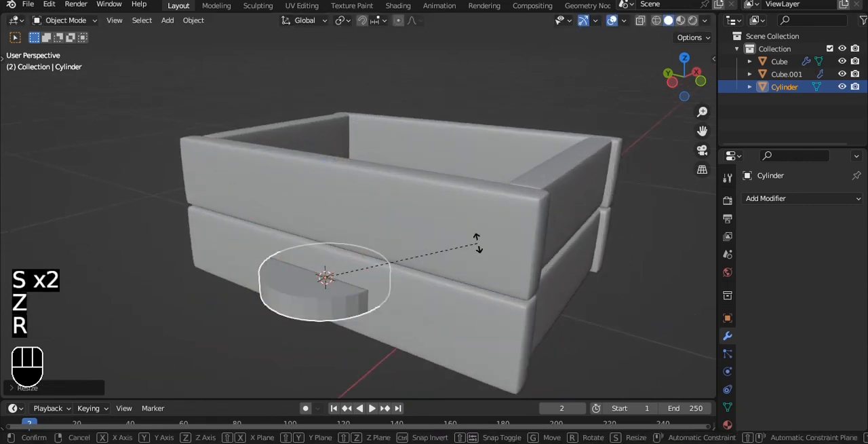
{"action": "key", "text": "y"}
{"action": "key", "text": "9"}
{"action": "key", "text": "0"}
{"action": "left_click", "coordinate": [478, 248]}
{"action": "middle_click_drag", "start_coordinate": [478, 247], "coordinate": [398, 263]}
{"action": "left_click_drag", "start_coordinate": [340, 257], "coordinate": [227, 270]}
{"action": "left_click_drag", "start_coordinate": [227, 271], "coordinate": [291, 278], "text": "alt"}
{"action": "left_click_drag", "start_coordinate": [291, 278], "coordinate": [417, 234], "text": "alt+shift"}
Scale the disc's thickness along X in front view and apply its rotation and scale.
{"action": "key", "text": "grave"}
{"action": "left_click", "coordinate": [370, 198]}
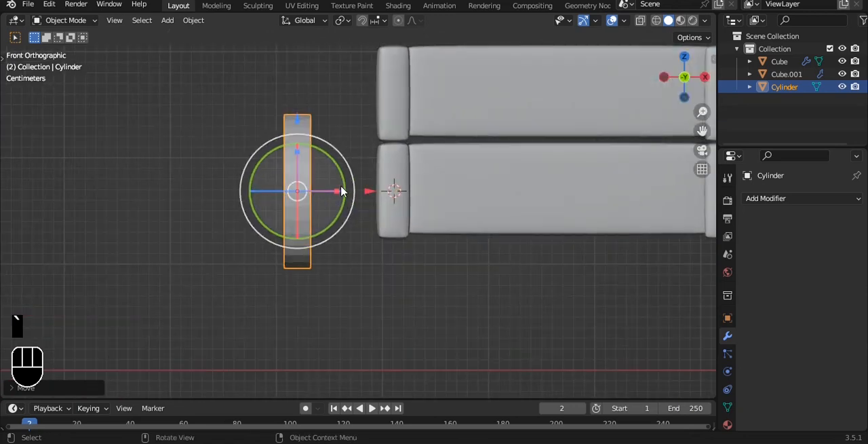
{"action": "left_click_drag", "start_coordinate": [340, 191], "coordinate": [421, 201]}
{"action": "key", "text": "ctrl+a"}
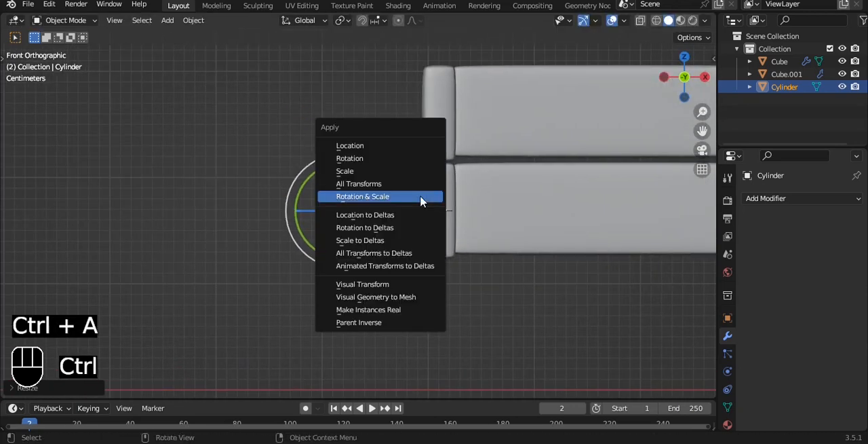
{"action": "left_click", "coordinate": [420, 201]}
Bevel both circular rims of the disc with 3 segments, about 0.003 m wide, and add a level 3 Subdivision modifier.
{"action": "left_click_drag", "start_coordinate": [339, 168], "coordinate": [362, 190], "text": "alt"}
{"action": "scroll", "coordinate": [360, 177], "scroll_direction": "up", "scroll_amount": 1}
{"action": "key", "text": "Tab"}
{"action": "key", "text": "2"}
{"action": "double_click", "coordinate": [365, 165]}
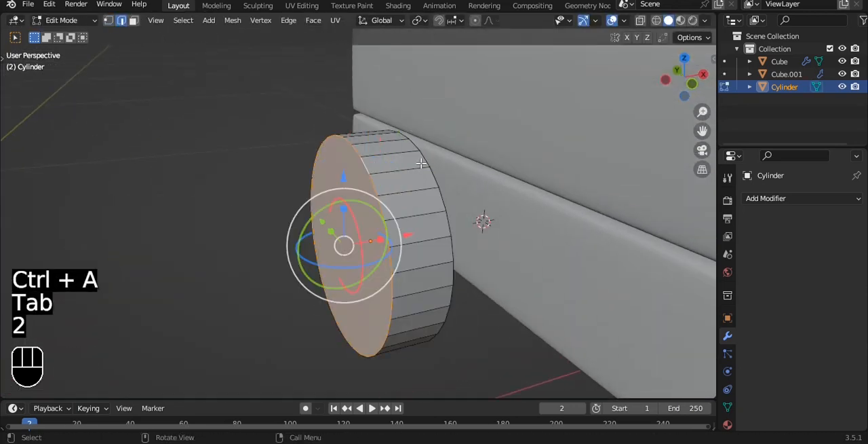
{"action": "scroll", "coordinate": [421, 164], "scroll_direction": "up", "scroll_amount": 3}
{"action": "key", "text": "ctrl+b"}
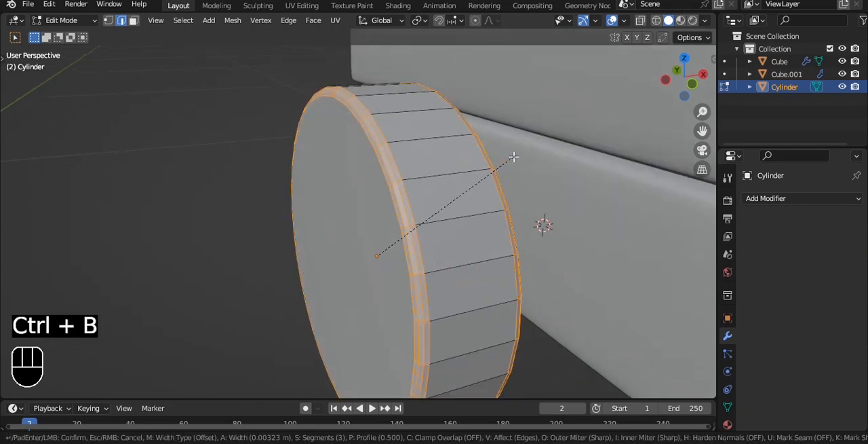
{"action": "left_click", "coordinate": [516, 157]}
{"action": "key", "text": "Tab"}
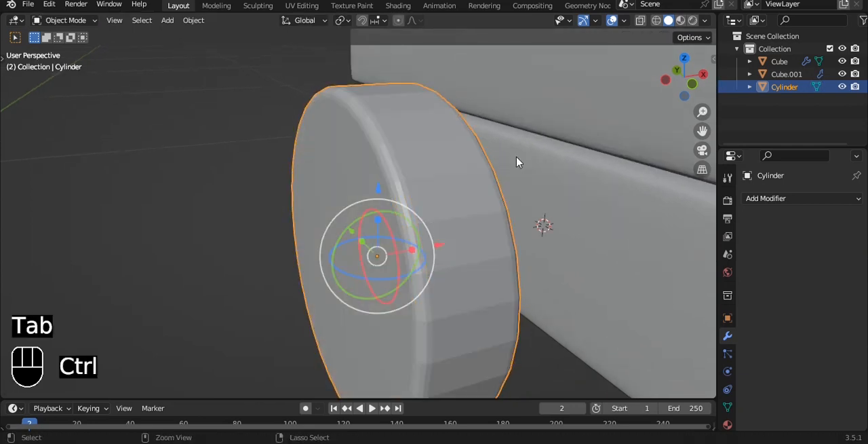
{"action": "key", "text": "ctrl+3"}
Inset the disc's outer face down to a small central circle and add a second tight inset.
{"action": "key", "text": "grave"}
{"action": "left_click", "coordinate": [508, 155]}
{"action": "left_click_drag", "start_coordinate": [414, 162], "coordinate": [498, 195], "text": "alt"}
{"action": "key", "text": "Tab"}
{"action": "key", "text": "3"}
{"action": "key", "text": "i"}
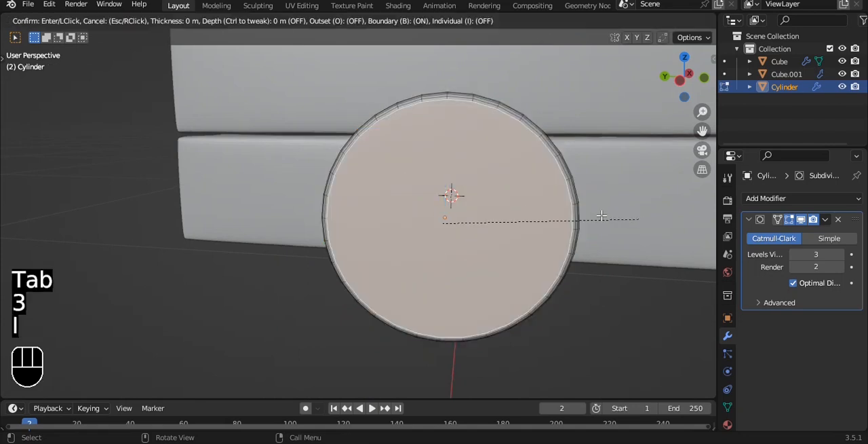
{"action": "left_click", "coordinate": [549, 217]}
{"action": "key", "text": "i"}
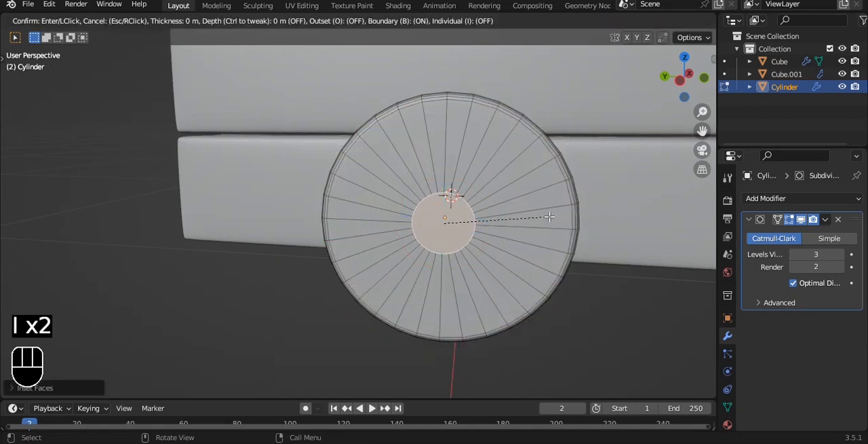
{"action": "left_click", "coordinate": [620, 221]}
Extrude the central circle outward into a hub about 0.013 m long and inset its end face twice.
{"action": "key", "text": "e"}
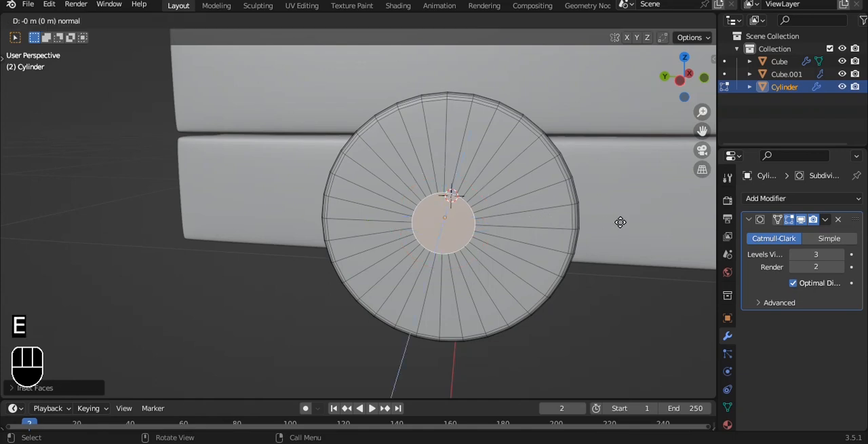
{"action": "left_click", "coordinate": [620, 221]}
{"action": "left_click_drag", "start_coordinate": [619, 221], "coordinate": [557, 217], "text": "alt"}
{"action": "key", "text": "e"}
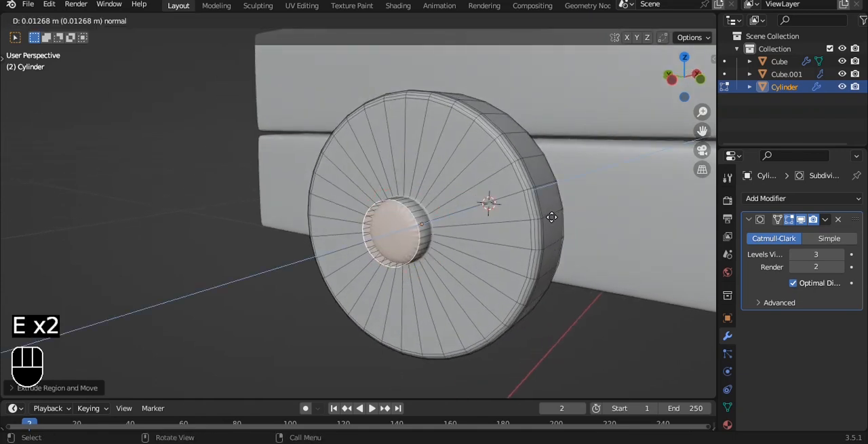
{"action": "left_click", "coordinate": [551, 216]}
{"action": "scroll", "coordinate": [552, 218], "scroll_direction": "up", "scroll_amount": 3}
{"action": "key", "text": "i"}
{"action": "left_click", "coordinate": [552, 227]}
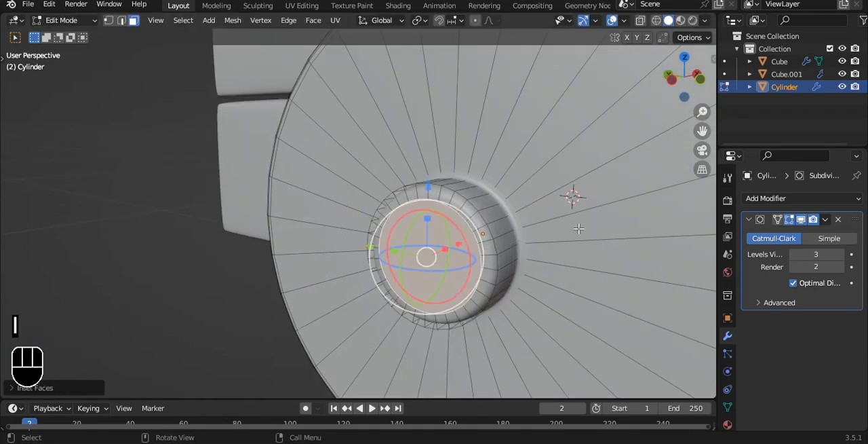
{"action": "key", "text": "i"}
{"action": "left_click", "coordinate": [551, 222]}
{"action": "key", "text": "Tab"}
{"action": "middle_click_drag", "start_coordinate": [549, 220], "coordinate": [509, 215]}
Move the wheel along X toward the crate's side and scale it down.
{"action": "key", "text": "grave"}
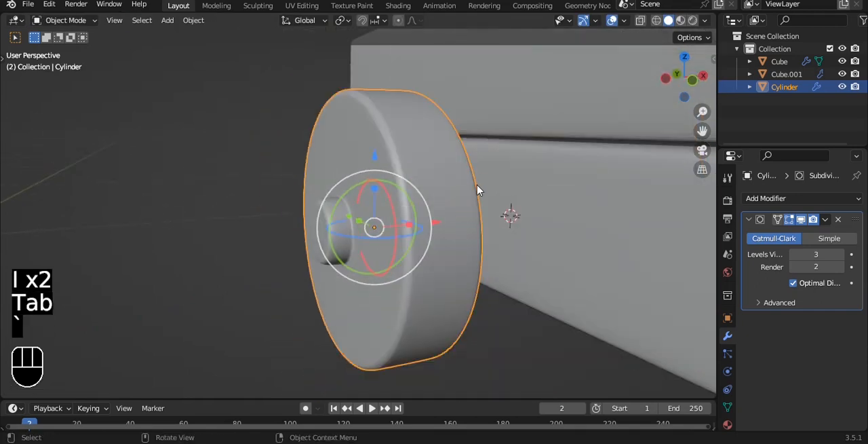
{"action": "left_click", "coordinate": [480, 187]}
{"action": "left_click_drag", "start_coordinate": [420, 216], "coordinate": [473, 217]}
{"action": "key", "text": "s"}
{"action": "left_click", "coordinate": [518, 207]}
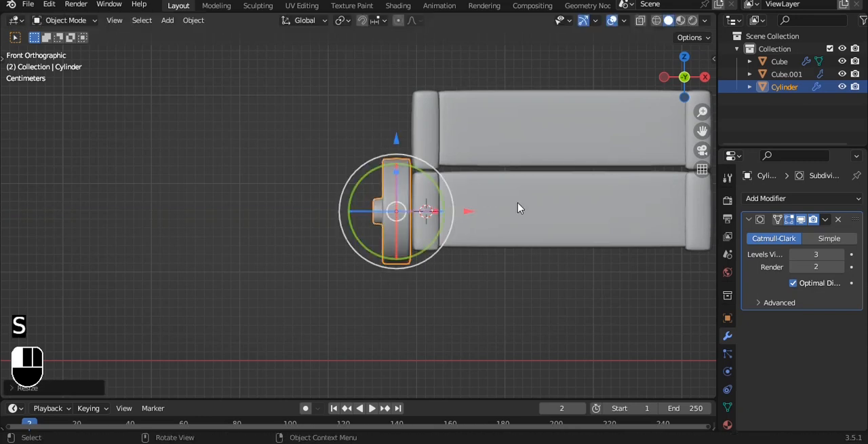
Nudge the wheel along X against the crate's side and lower it along Z below the bottom frame.
{"action": "left_click", "coordinate": [388, 140]}
{"action": "scroll", "coordinate": [434, 170], "scroll_direction": "up", "scroll_amount": 3}
{"action": "key", "text": "ctrl+z"}
{"action": "left_click_drag", "start_coordinate": [465, 174], "coordinate": [405, 198], "text": "alt+shift"}
{"action": "left_click_drag", "start_coordinate": [436, 233], "coordinate": [438, 231]}
{"action": "left_click_drag", "start_coordinate": [365, 161], "coordinate": [366, 184]}
{"action": "left_click", "coordinate": [441, 304]}
{"action": "scroll", "coordinate": [441, 285], "scroll_direction": "down", "scroll_amount": 2}
Move the wheel along Y in left view from the middle to one end of the crate's side.
{"action": "left_click_drag", "start_coordinate": [442, 285], "coordinate": [527, 240], "text": "alt"}
{"action": "key", "text": "grave"}
{"action": "left_click", "coordinate": [460, 237]}
{"action": "left_click_drag", "start_coordinate": [460, 237], "coordinate": [452, 246], "text": "alt"}
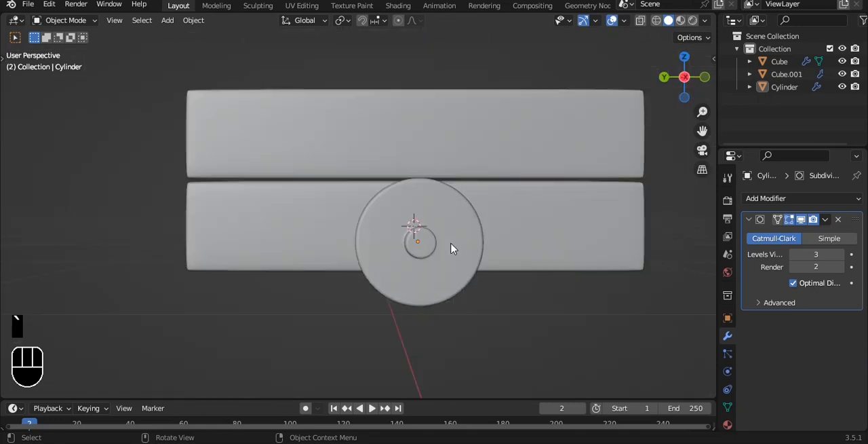
{"action": "key", "text": "grave"}
{"action": "left_click", "coordinate": [387, 201]}
{"action": "key", "text": "grave"}
{"action": "left_click", "coordinate": [380, 228]}
{"action": "left_click", "coordinate": [424, 246]}
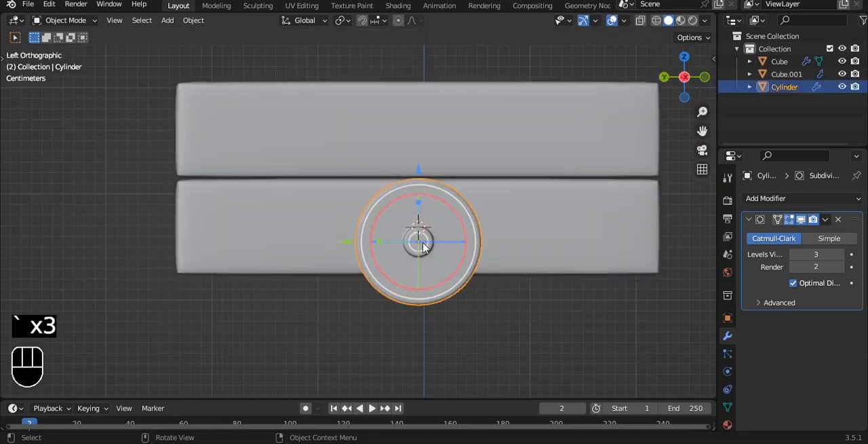
{"action": "left_click_drag", "start_coordinate": [424, 246], "coordinate": [309, 246], "text": "alt+shift"}
{"action": "left_click_drag", "start_coordinate": [248, 241], "coordinate": [439, 273]}
Duplicate the wheel's whole mesh in Edit Mode about 0.38 m along X to the opposite side of the crate.
{"action": "scroll", "coordinate": [468, 265], "scroll_direction": "down", "scroll_amount": 3}
{"action": "left_click_drag", "start_coordinate": [525, 249], "coordinate": [547, 253], "text": "alt+shift"}
{"action": "key", "text": "grave"}
{"action": "left_click", "coordinate": [513, 230]}
{"action": "key", "text": "Tab"}
{"action": "key", "text": "a"}
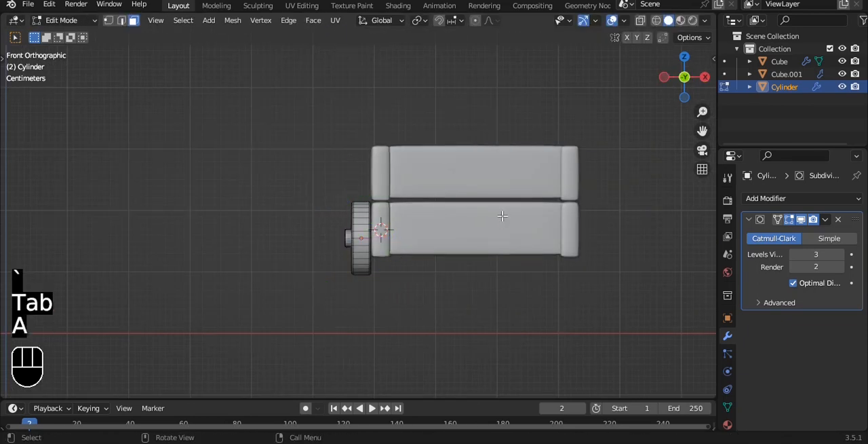
{"action": "key", "text": "a"}
{"action": "key", "text": "shift+d"}
{"action": "key", "text": "x"}
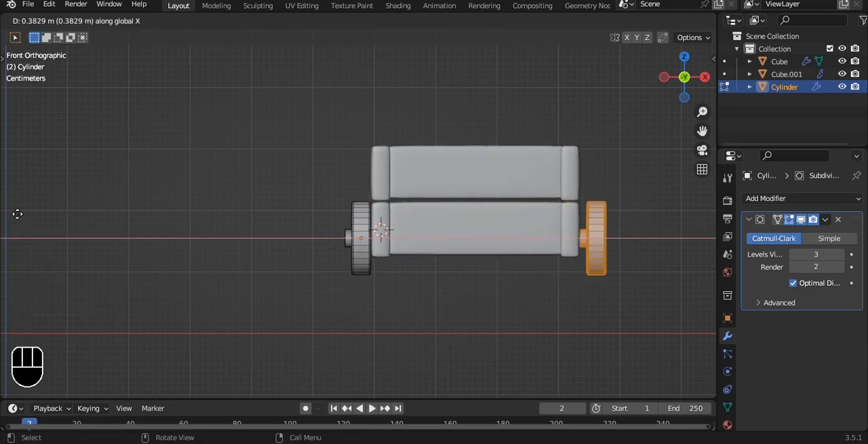
{"action": "left_click", "coordinate": [18, 213]}
Mirror the duplicated wheel along X so its hub faces outward, and deselect it.
{"action": "key", "text": "ctrl+m"}
{"action": "key", "text": "x"}
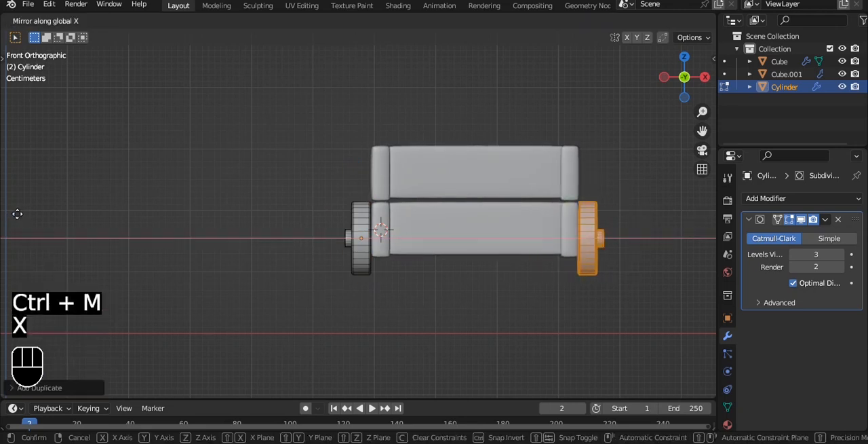
{"action": "left_click", "coordinate": [41, 214]}
{"action": "key", "text": "a"}
{"action": "key", "text": "a"}
Duplicate both wheels' mesh along Y about 0.37 m to the other end of the crate.
{"action": "key", "text": "grave"}
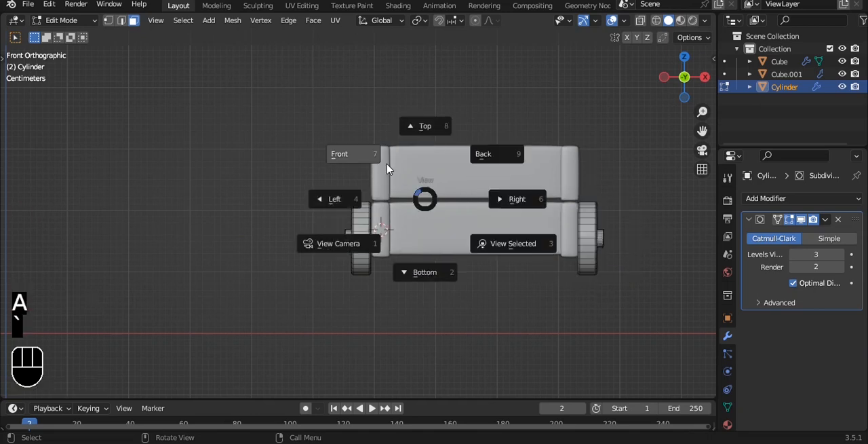
{"action": "key", "text": "grave"}
{"action": "left_click", "coordinate": [327, 161]}
{"action": "key", "text": "a"}
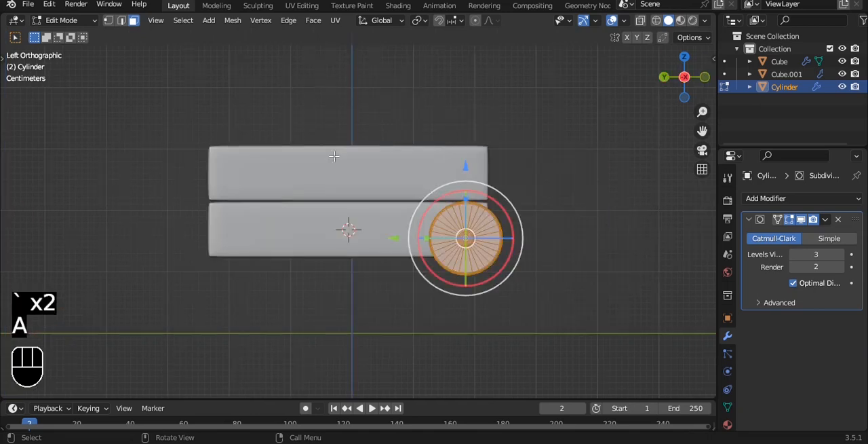
{"action": "key", "text": "shift+d"}
{"action": "key", "text": "y"}
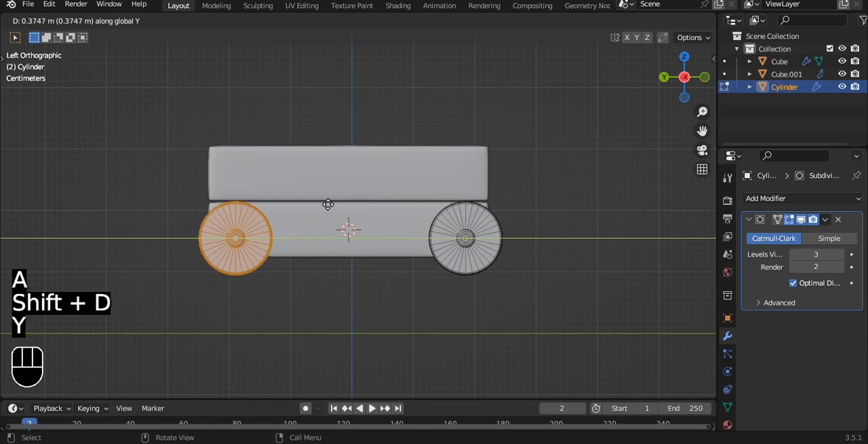
{"action": "left_click", "coordinate": [325, 203]}
{"action": "key", "text": "Tab"}
Scale the wheels slightly, deselect them, and save the file.
{"action": "middle_click_drag", "start_coordinate": [568, 172], "coordinate": [505, 205]}
{"action": "left_click_drag", "start_coordinate": [489, 207], "coordinate": [545, 139], "text": "alt"}
{"action": "left_click", "coordinate": [420, 229]}
{"action": "key", "text": "s"}
{"action": "left_click", "coordinate": [543, 189]}
{"action": "left_click_drag", "start_coordinate": [545, 178], "coordinate": [501, 189], "text": "alt"}
{"action": "key", "text": "grave"}
{"action": "left_click", "coordinate": [539, 130]}
{"action": "left_click_drag", "start_coordinate": [539, 130], "coordinate": [497, 97], "text": "alt"}
{"action": "key", "text": "ctrl+s"}
Add a cylinder mesh at the 3D cursor and shade it smooth.
{"action": "scroll", "coordinate": [496, 97], "scroll_direction": "up", "scroll_amount": 1}
{"action": "key", "text": "shift+a"}
{"action": "mouse_move", "coordinate": [496, 93]}
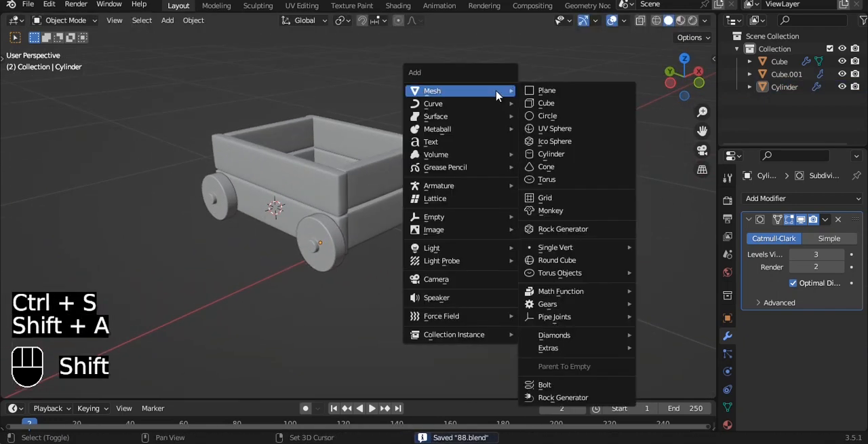
{"action": "left_click", "coordinate": [556, 156]}
{"action": "right_click", "coordinate": [524, 142]}
{"action": "left_click", "coordinate": [525, 142]}
{"action": "scroll", "coordinate": [572, 142], "scroll_direction": "down", "scroll_amount": 3}
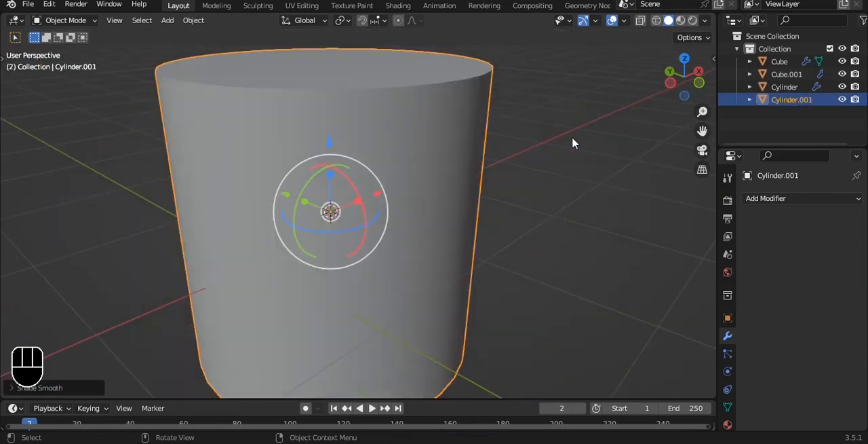
Scale the new cylinder down to a small peg and rotate it 90 degrees about X.
{"action": "key", "text": "s"}
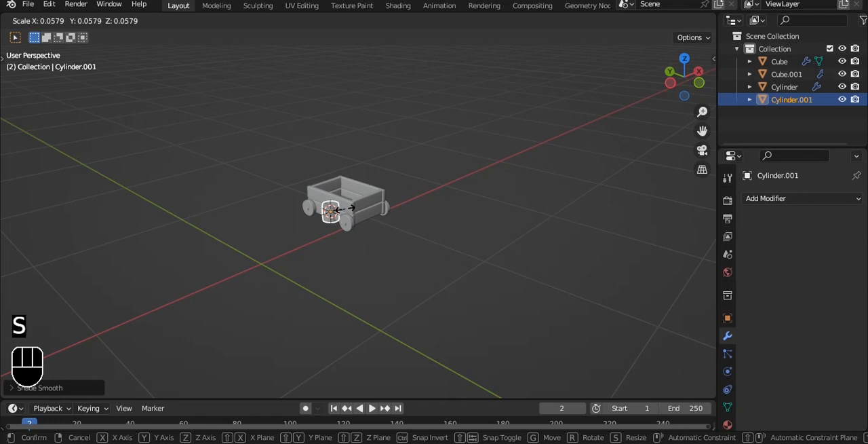
{"action": "left_click", "coordinate": [344, 208]}
{"action": "scroll", "coordinate": [344, 208], "scroll_direction": "up", "scroll_amount": 5}
{"action": "type", "text": "rx90"}
{"action": "left_click", "coordinate": [410, 202]}
Move the cylinder about 0.28 m along Y past the crate's end, lower it to the crate's underside, and adjust its scale.
{"action": "left_click_drag", "start_coordinate": [271, 209], "coordinate": [328, 228], "text": "alt"}
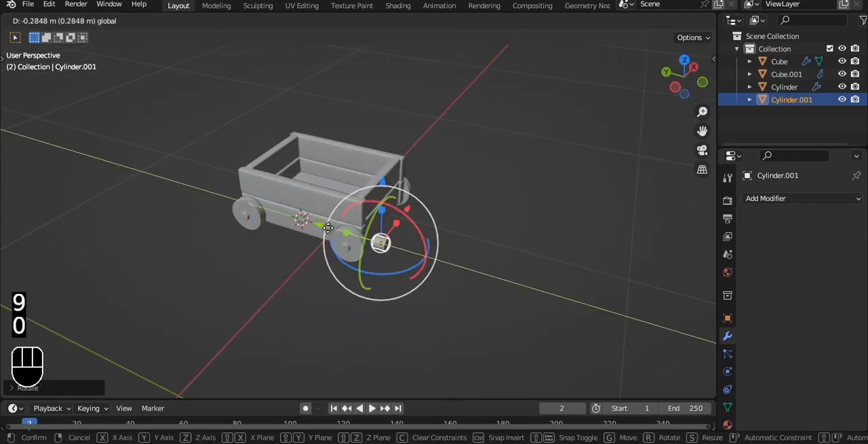
{"action": "key", "text": "grave"}
{"action": "left_click", "coordinate": [468, 235]}
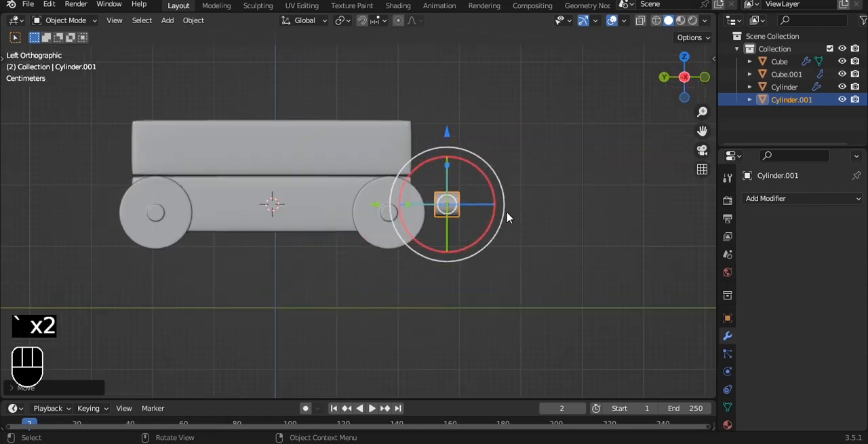
{"action": "scroll", "coordinate": [508, 215], "scroll_direction": "up", "scroll_amount": 4}
{"action": "left_click_drag", "start_coordinate": [437, 158], "coordinate": [432, 203]}
{"action": "key", "text": "s"}
{"action": "left_click", "coordinate": [599, 244]}
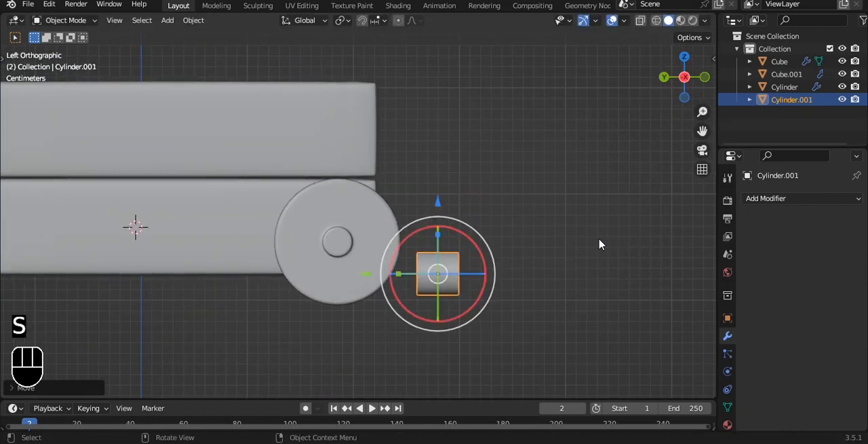
Move the cylinder along X to just inside the corner post and along Y beneath the crate's end plank.
{"action": "key", "text": "grave"}
{"action": "left_click", "coordinate": [522, 198]}
{"action": "scroll", "coordinate": [475, 208], "scroll_direction": "up", "scroll_amount": 1}
{"action": "left_click_drag", "start_coordinate": [269, 285], "coordinate": [325, 285]}
{"action": "key", "text": "grave"}
{"action": "left_click", "coordinate": [339, 319]}
{"action": "left_click_drag", "start_coordinate": [244, 194], "coordinate": [242, 290]}
{"action": "key", "text": "grave"}
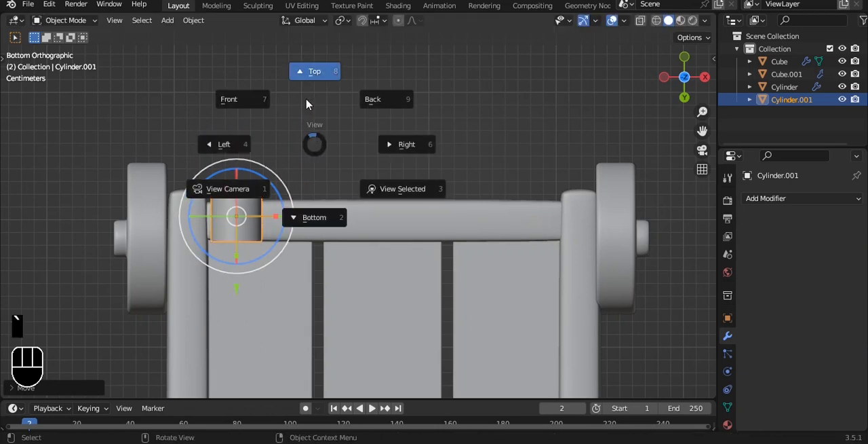
{"action": "left_click", "coordinate": [306, 102]}
{"action": "key", "text": "grave"}
{"action": "left_click", "coordinate": [283, 89]}
{"action": "scroll", "coordinate": [254, 191], "scroll_direction": "up", "scroll_amount": 2}
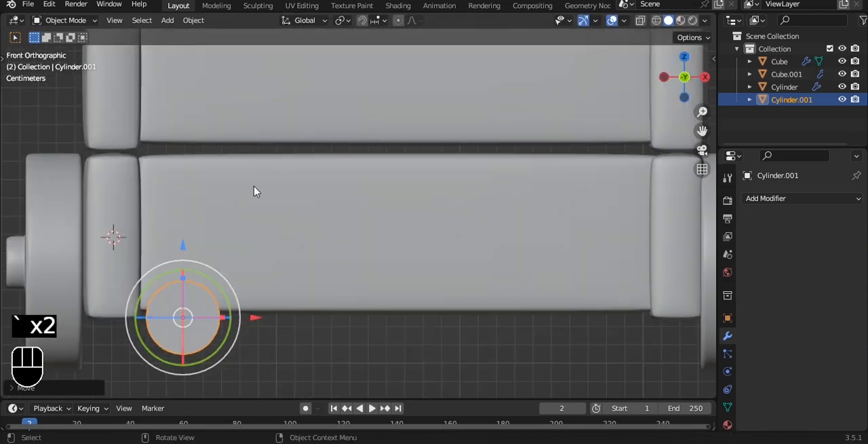
Lower the cylinder beneath the crate's bottom frame and inspect its placement beside the wheel.
{"action": "middle_click_drag", "start_coordinate": [254, 192], "coordinate": [339, 77], "text": "shift"}
{"action": "left_click_drag", "start_coordinate": [268, 134], "coordinate": [366, 198]}
{"action": "left_click", "coordinate": [306, 204]}
{"action": "left_click", "coordinate": [282, 246]}
{"action": "left_click_drag", "start_coordinate": [292, 238], "coordinate": [382, 247], "text": "alt"}
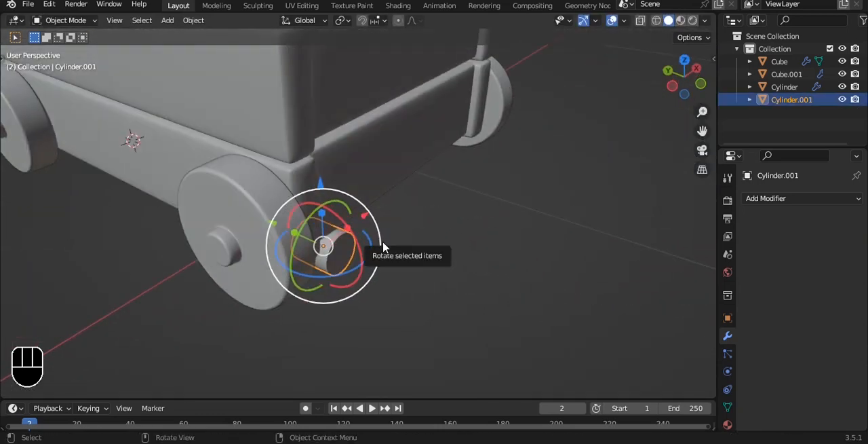
{"action": "key", "text": "grave"}
{"action": "key", "text": "Escape"}
{"action": "scroll", "coordinate": [421, 160], "scroll_direction": "down", "scroll_amount": 3}
{"action": "scroll", "coordinate": [502, 136], "scroll_direction": "down", "scroll_amount": 2}
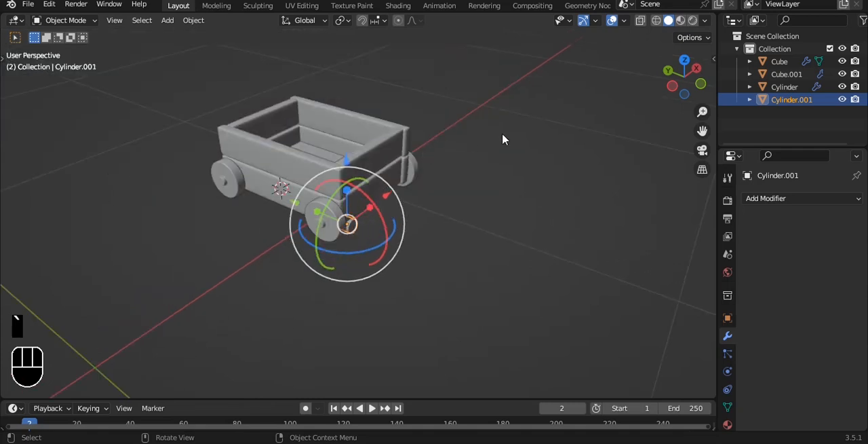
Add a plane, scale it up into a large ground surface, and lower it along Z beneath the wheels.
{"action": "key", "text": "grave"}
{"action": "left_click", "coordinate": [442, 74]}
{"action": "key", "text": "shift+a"}
{"action": "left_click", "coordinate": [481, 71]}
{"action": "key", "text": "s"}
{"action": "left_click", "coordinate": [543, 158]}
{"action": "left_click_drag", "start_coordinate": [327, 126], "coordinate": [319, 150]}
{"action": "middle_click_drag", "start_coordinate": [371, 163], "coordinate": [333, 131], "text": "alt"}
{"action": "scroll", "coordinate": [345, 161], "scroll_direction": "up", "scroll_amount": 4}
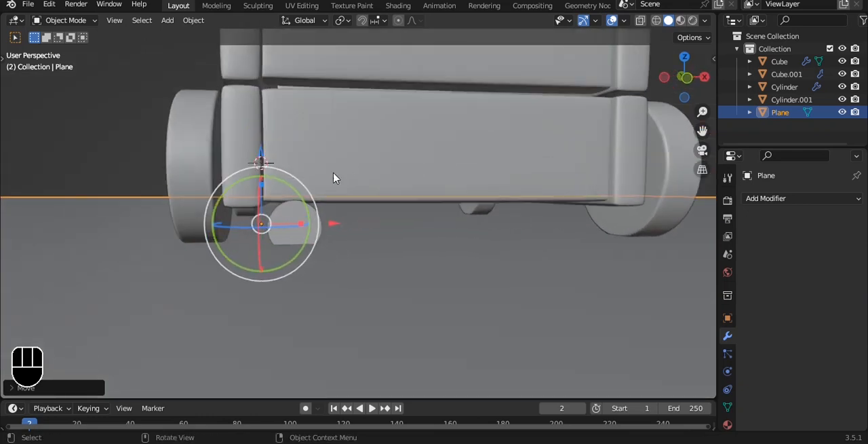
Select the crate's frames and plank floor in front view and raise them slightly along Z relative to the wheels.
{"action": "scroll", "coordinate": [310, 201], "scroll_direction": "down", "scroll_amount": 3}
{"action": "key", "text": "grave"}
{"action": "left_click", "coordinate": [427, 138]}
{"action": "left_click_drag", "start_coordinate": [294, 72], "coordinate": [494, 205]}
{"action": "left_click_drag", "start_coordinate": [318, 120], "coordinate": [323, 110]}
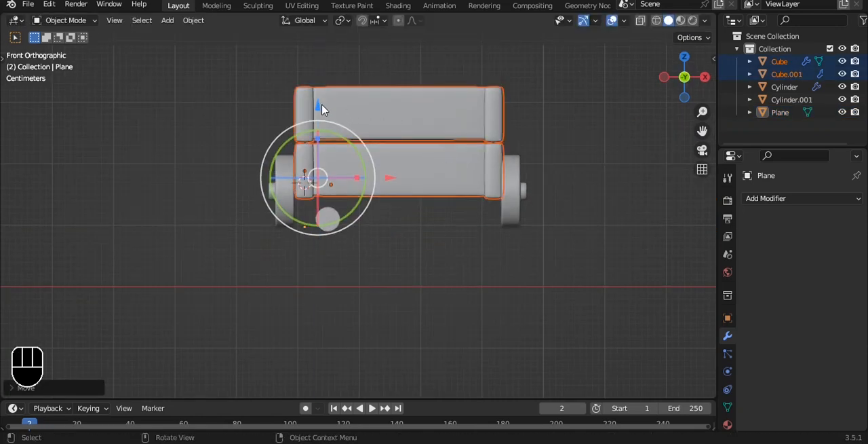
Raise the small cylinder slightly along Z against the crate's underside.
{"action": "left_click", "coordinate": [328, 217]}
{"action": "scroll", "coordinate": [328, 217], "scroll_direction": "up", "scroll_amount": 1}
{"action": "left_click_drag", "start_coordinate": [321, 145], "coordinate": [320, 134]}
{"action": "left_click_drag", "start_coordinate": [346, 140], "coordinate": [467, 175], "text": "alt"}
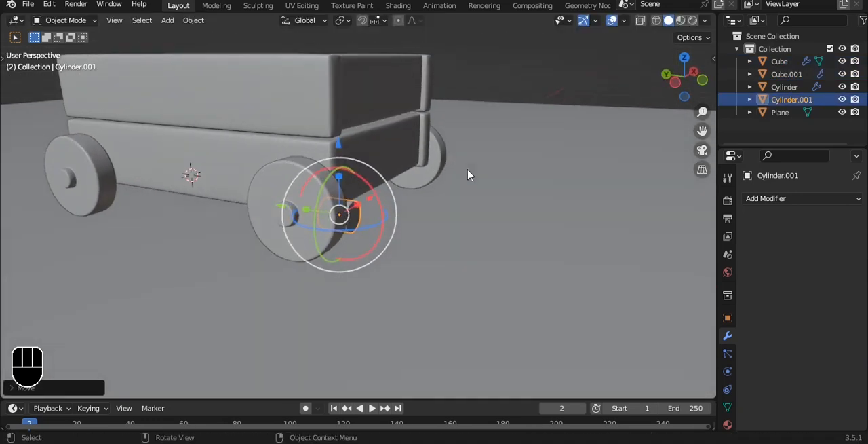
Pull the cylinder's outer end face outward along Y to form a long handle.
{"action": "key", "text": "Tab"}
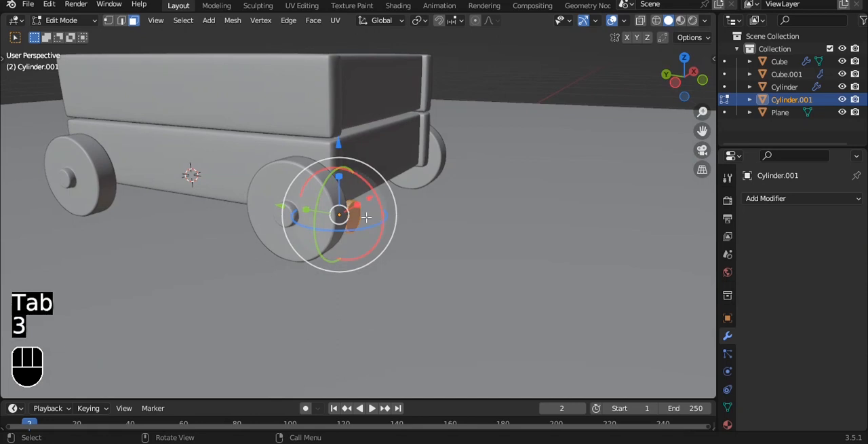
{"action": "left_click_drag", "start_coordinate": [334, 209], "coordinate": [358, 239]}
{"action": "left_click_drag", "start_coordinate": [450, 282], "coordinate": [451, 282]}
{"action": "left_click_drag", "start_coordinate": [451, 282], "coordinate": [455, 205], "text": "alt"}
Select the vertices of the handle's inner end and scale them down to taper it toward the crate.
{"action": "key", "text": "alt+z"}
{"action": "key", "text": "1"}
{"action": "left_click_drag", "start_coordinate": [267, 161], "coordinate": [352, 233]}
{"action": "key", "text": "alt+z"}
{"action": "key", "text": "s"}
{"action": "left_click", "coordinate": [455, 201]}
Raise the handle's inner end slightly along Z and leave Edit Mode.
{"action": "scroll", "coordinate": [387, 196], "scroll_direction": "up", "scroll_amount": 3}
{"action": "key", "text": "grave"}
{"action": "left_click", "coordinate": [356, 155]}
{"action": "left_click_drag", "start_coordinate": [309, 141], "coordinate": [377, 126], "text": "alt+shift"}
{"action": "left_click_drag", "start_coordinate": [309, 106], "coordinate": [307, 90]}
{"action": "key", "text": "Tab"}
{"action": "scroll", "coordinate": [319, 112], "scroll_direction": "down", "scroll_amount": 4}
{"action": "scroll", "coordinate": [486, 175], "scroll_direction": "down", "scroll_amount": 5}
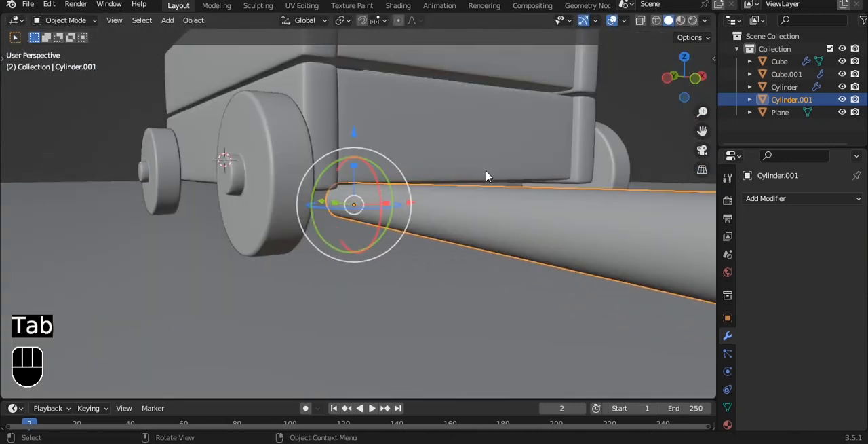
Select the ground plane and extrude it in Edit Mode to give it thickness.
{"action": "key", "text": "grave"}
{"action": "left_click", "coordinate": [459, 140]}
{"action": "key", "text": "grave"}
{"action": "left_click", "coordinate": [411, 145]}
{"action": "left_click_drag", "start_coordinate": [480, 174], "coordinate": [473, 229], "text": "alt+shift"}
{"action": "left_click", "coordinate": [473, 229]}
{"action": "scroll", "coordinate": [420, 356], "scroll_direction": "down", "scroll_amount": 3}
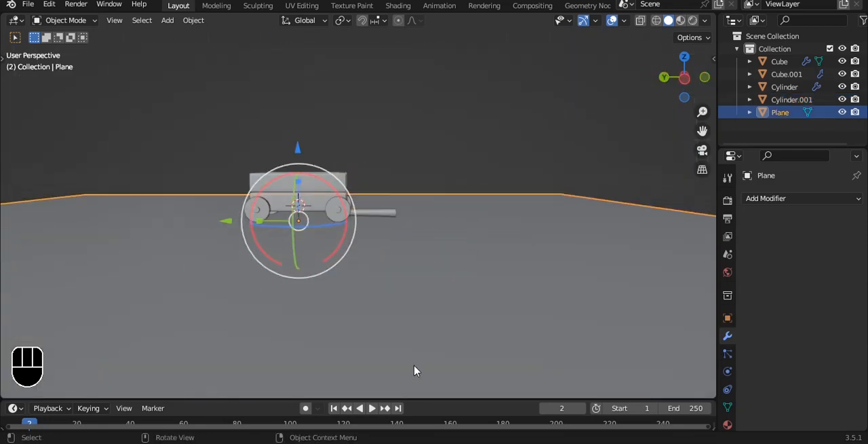
{"action": "key", "text": "Tab"}
{"action": "scroll", "coordinate": [535, 223], "scroll_direction": "down", "scroll_amount": 2}
{"action": "key", "text": "e"}
{"action": "left_click", "coordinate": [534, 226]}
{"action": "scroll", "coordinate": [446, 225], "scroll_direction": "up", "scroll_amount": 6}
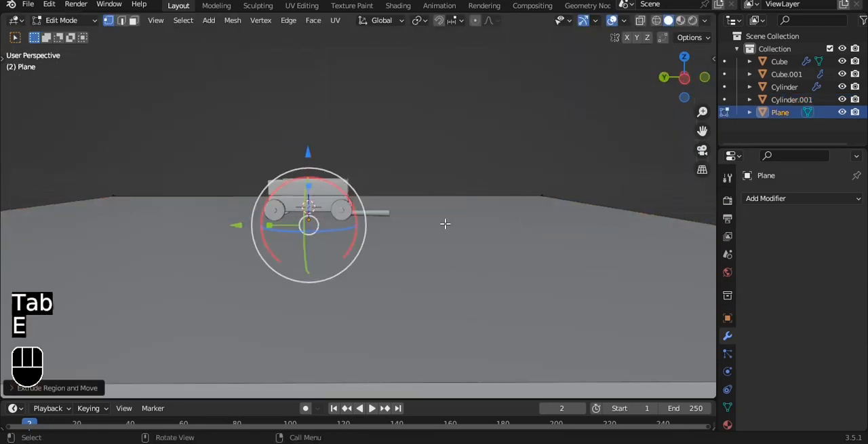
{"action": "key", "text": "Tab"}
Select the vertices of the handle's outer end in left view and lower them along Z toward the ground.
{"action": "left_click", "coordinate": [440, 211]}
{"action": "key", "text": "grave"}
{"action": "left_click", "coordinate": [456, 217]}
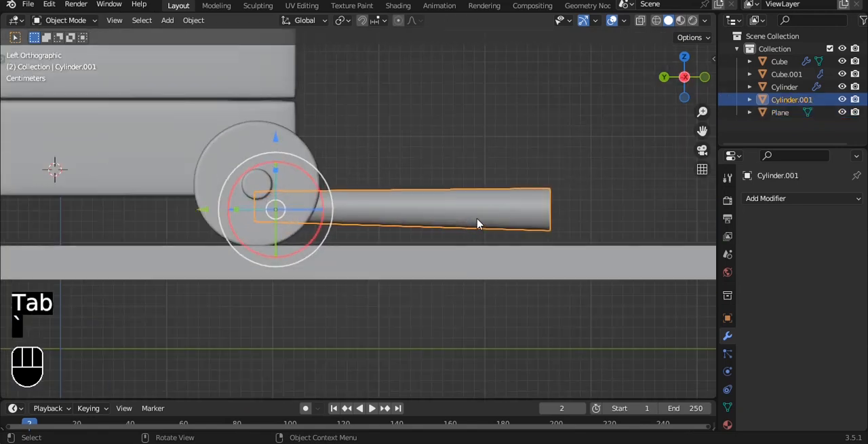
{"action": "key", "text": "Tab"}
{"action": "key", "text": "alt+z"}
{"action": "left_click_drag", "start_coordinate": [518, 132], "coordinate": [461, 233]}
{"action": "scroll", "coordinate": [462, 203], "scroll_direction": "up", "scroll_amount": 2}
{"action": "left_click_drag", "start_coordinate": [487, 130], "coordinate": [487, 150]}
{"action": "middle_click_drag", "start_coordinate": [509, 149], "coordinate": [475, 149], "text": "shift"}
Apply the handle object's transform in Object Mode.
{"action": "key", "text": "Tab"}
{"action": "key", "text": "ctrl+a"}
{"action": "left_click", "coordinate": [477, 150]}
{"action": "key", "text": "Tab"}
{"action": "left_click_drag", "start_coordinate": [17, 146], "coordinate": [65, 248], "text": "shift"}
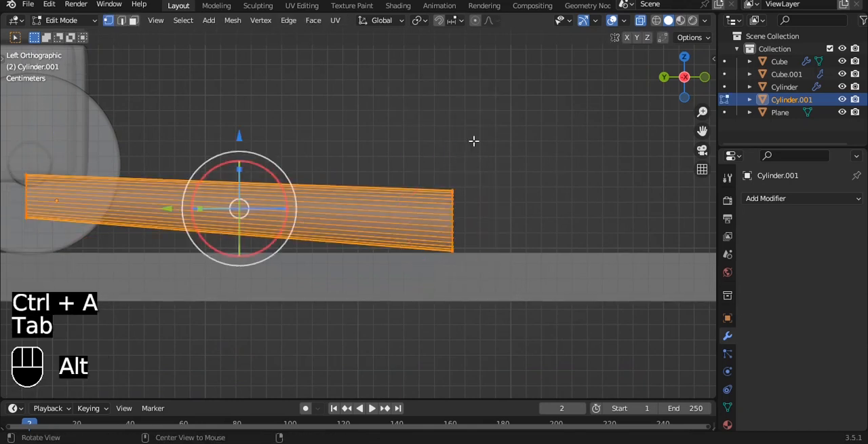
{"action": "left_click_drag", "start_coordinate": [475, 140], "coordinate": [444, 153], "text": "alt"}
{"action": "key", "text": "alt+z"}
{"action": "key", "text": "ctrl+b"}
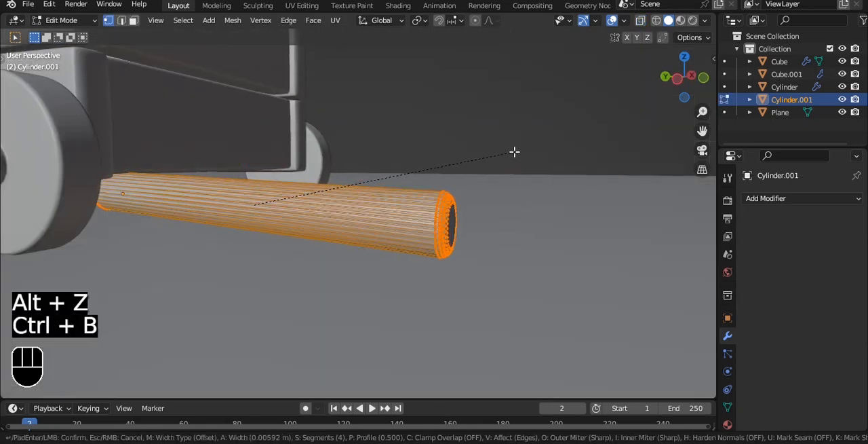
{"action": "left_click", "coordinate": [514, 151]}
Bevel the edge rings at both handle ends about 0.004 m with 4 segments and add a level 2 subdivision surface.
{"action": "key", "text": "2"}
{"action": "key", "text": "a"}
{"action": "key", "text": "alt+z"}
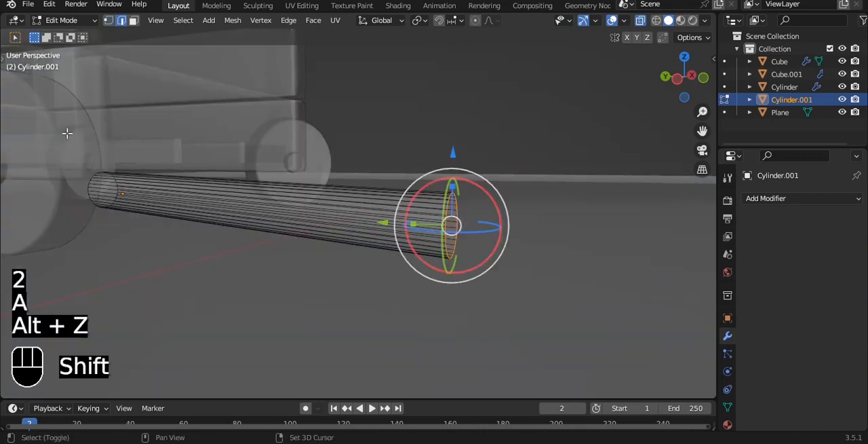
{"action": "left_click_drag", "start_coordinate": [100, 115], "coordinate": [112, 224], "text": "shift"}
{"action": "key", "text": "alt+z"}
{"action": "key", "text": "ctrl+b"}
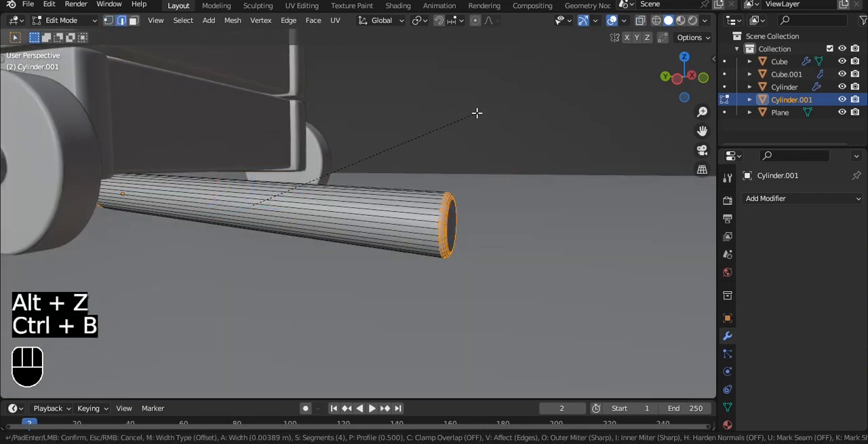
{"action": "left_click", "coordinate": [482, 112]}
{"action": "key", "text": "Tab"}
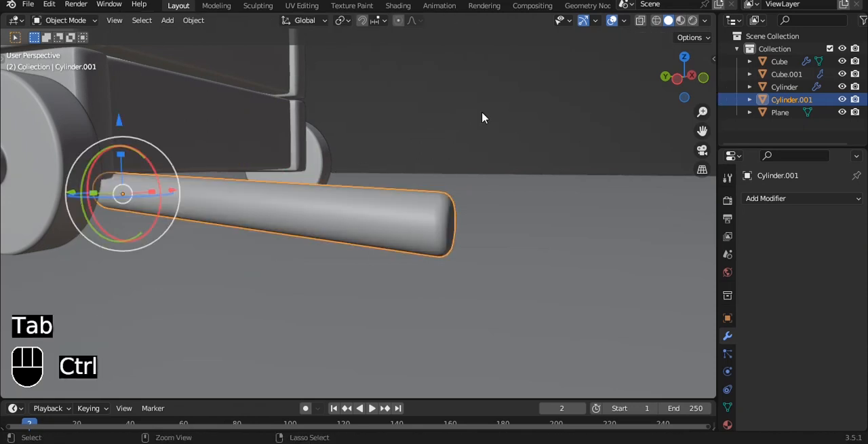
{"action": "key", "text": "ctrl+2"}
Duplicate the handle's whole mesh about 0.23 m along X in top view to the other side of the crate's end.
{"action": "key", "text": "grave"}
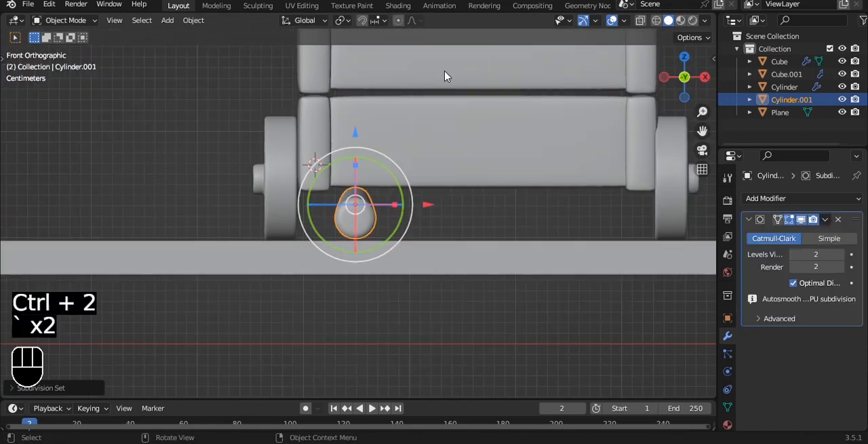
{"action": "key", "text": "grave"}
{"action": "scroll", "coordinate": [443, 105], "scroll_direction": "down", "scroll_amount": 6}
{"action": "scroll", "coordinate": [408, 144], "scroll_direction": "up", "scroll_amount": 3}
{"action": "middle_click_drag", "start_coordinate": [435, 98], "coordinate": [385, 140], "text": "shift"}
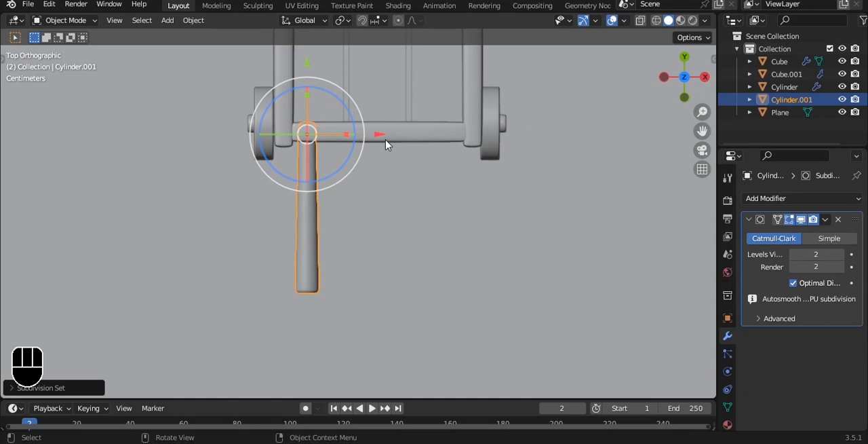
{"action": "key", "text": "Tab"}
{"action": "key", "text": "a"}
{"action": "key", "text": "a"}
{"action": "key", "text": "shift+d"}
{"action": "key", "text": "x"}
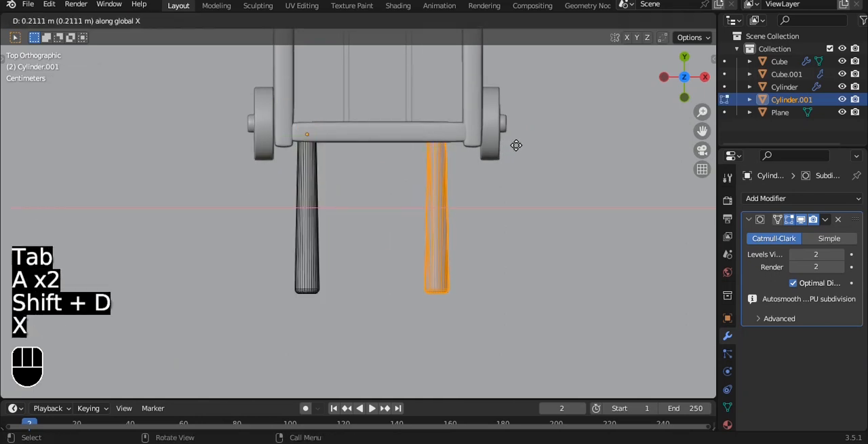
{"action": "left_click", "coordinate": [527, 148]}
{"action": "key", "text": "Tab"}
{"action": "key", "text": "Tab"}
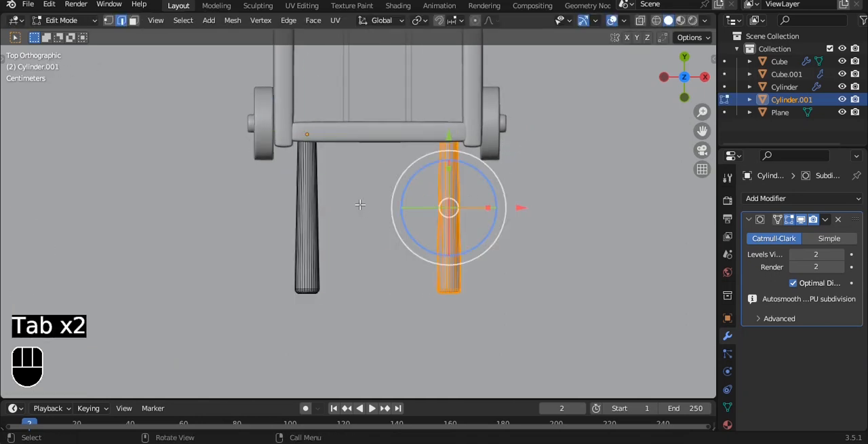
{"action": "scroll", "coordinate": [359, 204], "scroll_direction": "up", "scroll_amount": 1}
{"action": "key", "text": "Tab"}
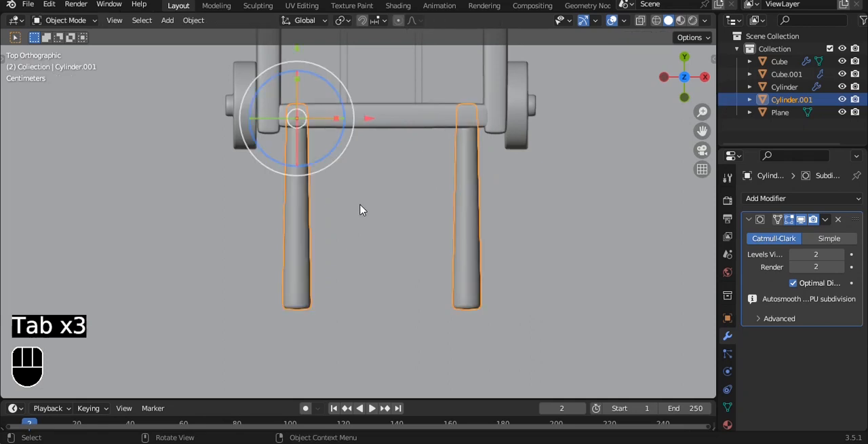
Deselect the handles and save the cart file.
{"action": "scroll", "coordinate": [358, 215], "scroll_direction": "down", "scroll_amount": 1}
{"action": "left_click_drag", "start_coordinate": [350, 229], "coordinate": [497, 123], "text": "alt"}
{"action": "scroll", "coordinate": [488, 120], "scroll_direction": "down", "scroll_amount": 2}
{"action": "left_click", "coordinate": [489, 53]}
{"action": "left_click_drag", "start_coordinate": [485, 56], "coordinate": [319, 206], "text": "alt"}
{"action": "scroll", "coordinate": [413, 137], "scroll_direction": "down", "scroll_amount": 2}
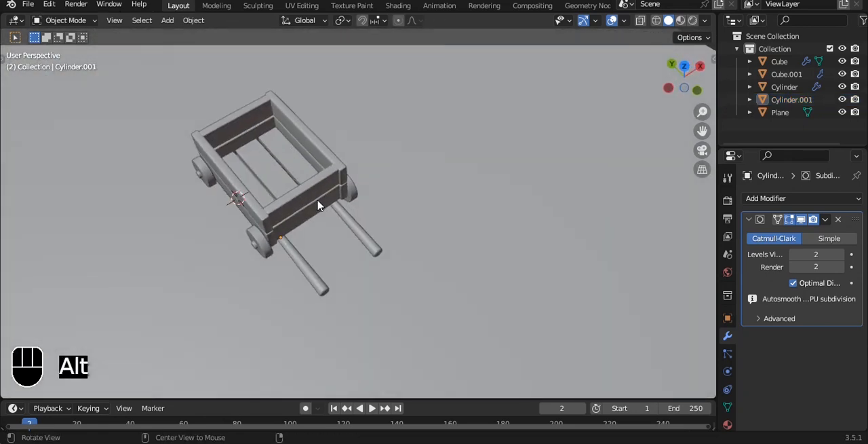
{"action": "key", "text": "ctrl+s"}
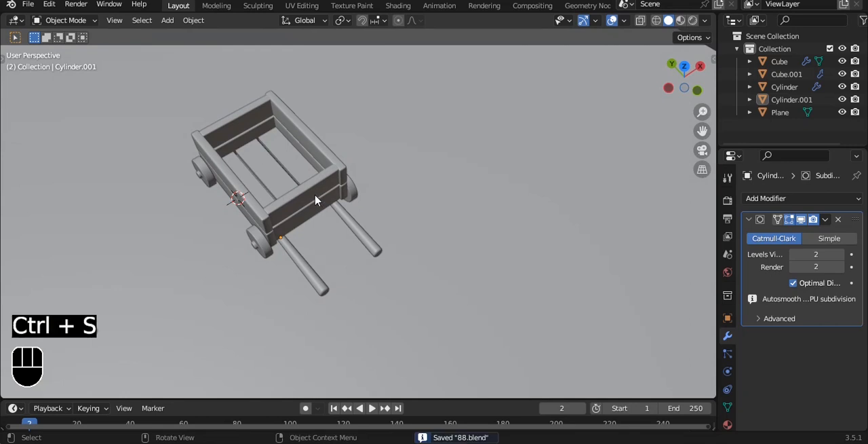
Add a UV sphere to the scene and isolate it in local view from the front.
{"action": "middle_click_drag", "start_coordinate": [315, 200], "coordinate": [445, 101]}
{"action": "key", "text": "shift+a"}
{"action": "mouse_move", "coordinate": [445, 101]}
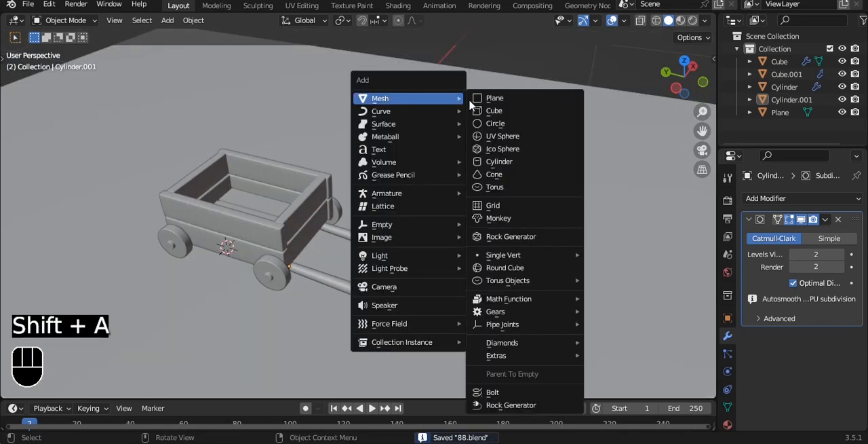
{"action": "left_click", "coordinate": [506, 135]}
{"action": "key", "text": "grave"}
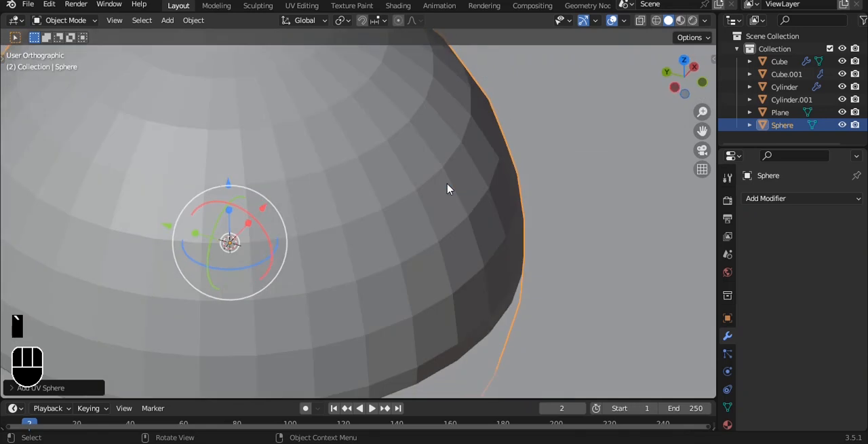
{"action": "key", "text": "slash"}
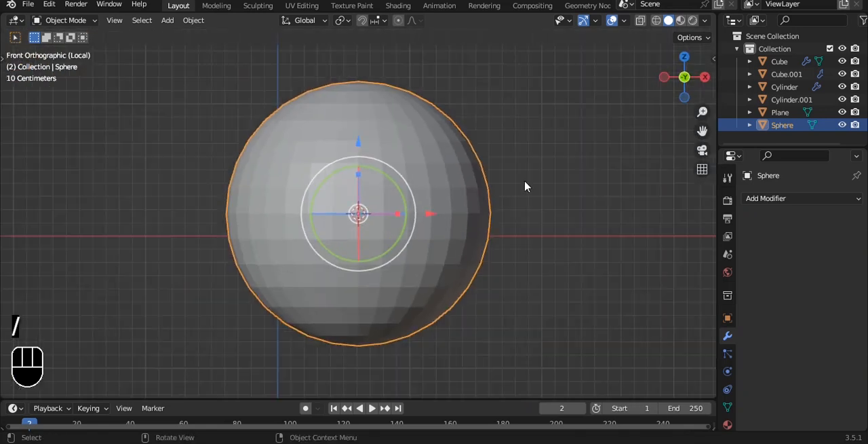
Scale the sphere down and open its mesh for editing with X-ray display on.
{"action": "key", "text": "s"}
{"action": "left_click", "coordinate": [390, 218]}
{"action": "key", "text": "s"}
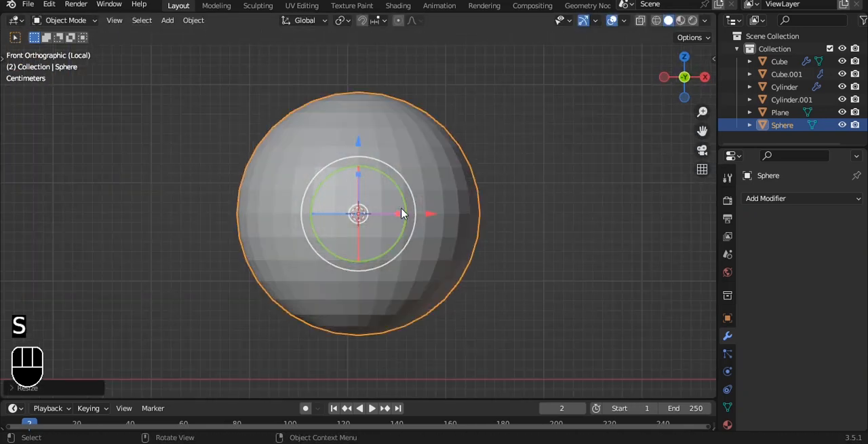
{"action": "left_click", "coordinate": [346, 91]}
{"action": "key", "text": "Tab"}
{"action": "key", "text": "alt+z"}
{"action": "left_click_drag", "start_coordinate": [281, 72], "coordinate": [502, 109]}
{"action": "key", "text": "x"}
{"action": "left_click", "coordinate": [457, 86]}
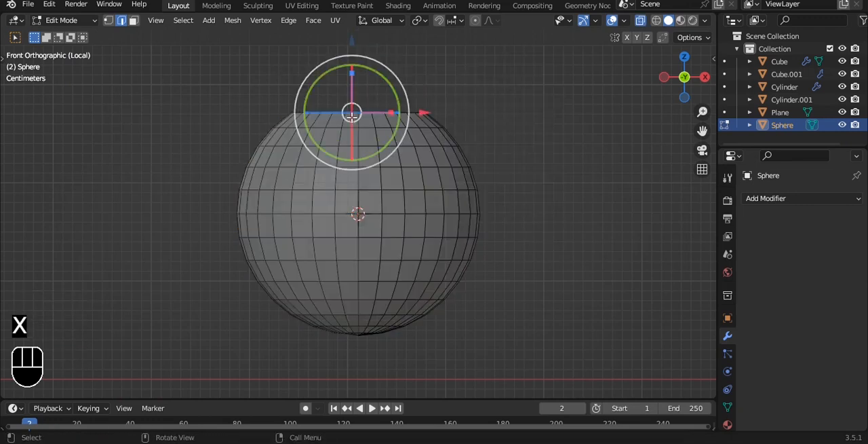
{"action": "middle_click_drag", "start_coordinate": [497, 84], "coordinate": [476, 129], "text": "shift"}
{"action": "scroll", "coordinate": [477, 129], "scroll_direction": "up", "scroll_amount": 3}
{"action": "key", "text": "ctrl+z"}
{"action": "key", "text": "ctrl+z"}
{"action": "middle_click_drag", "start_coordinate": [373, 78], "coordinate": [376, 111], "text": "shift"}
{"action": "key", "text": "ctrl+z"}
Delete the geometry at the sphere's top pole to leave a flat circular opening.
{"action": "key", "text": "a"}
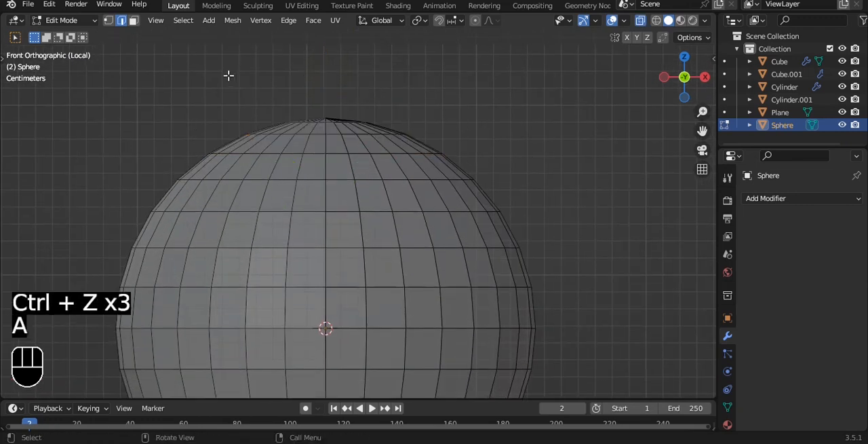
{"action": "left_click_drag", "start_coordinate": [228, 76], "coordinate": [421, 126]}
{"action": "key", "text": "x"}
{"action": "left_click", "coordinate": [498, 92]}
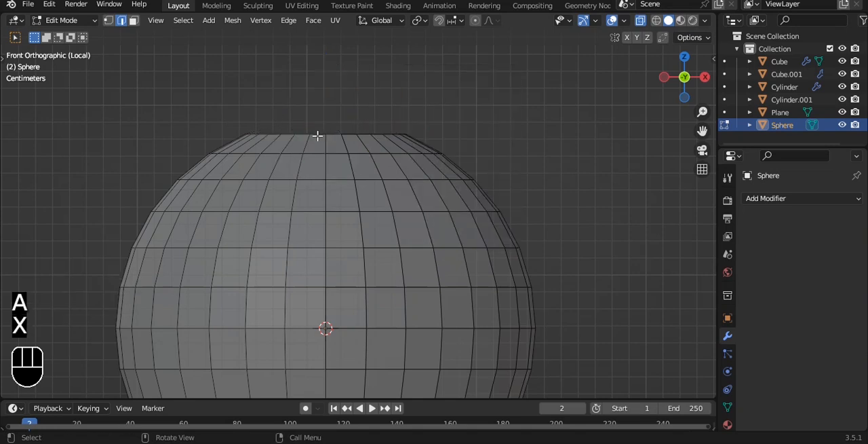
Extrude the open top rim upward about 0.013 m along Z and scale it inward to a narrow neck opening.
{"action": "scroll", "coordinate": [509, 129], "scroll_direction": "up", "scroll_amount": 1}
{"action": "key", "text": "e"}
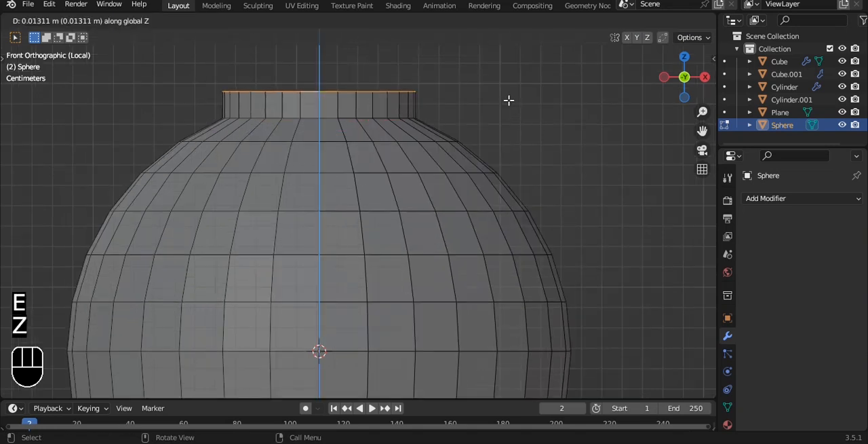
{"action": "left_click", "coordinate": [509, 100]}
{"action": "key", "text": "s"}
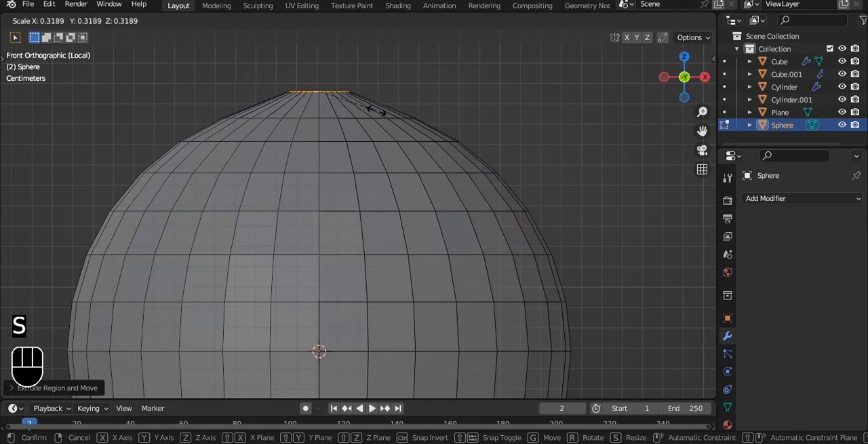
{"action": "left_click", "coordinate": [376, 110]}
{"action": "middle_click_drag", "start_coordinate": [413, 73], "coordinate": [409, 119], "text": "shift"}
{"action": "key", "text": "s"}
{"action": "left_click", "coordinate": [505, 124]}
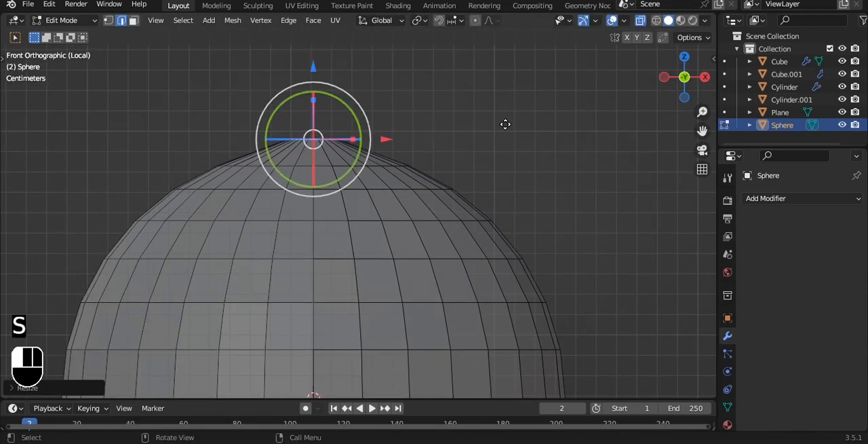
Extrude the narrow neck rim upward along Z and scale the new rim slightly outward.
{"action": "key", "text": "e"}
{"action": "key", "text": "z"}
{"action": "left_click", "coordinate": [500, 83]}
{"action": "key", "text": "s"}
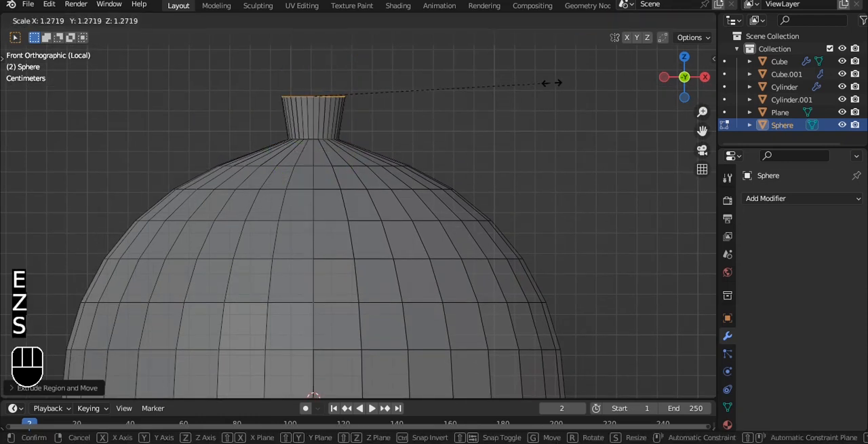
{"action": "left_click", "coordinate": [625, 86]}
Raise the top rim slightly along Z and scale it outward into a wide, flared sack mouth.
{"action": "scroll", "coordinate": [475, 95], "scroll_direction": "down", "scroll_amount": 2}
{"action": "middle_click_drag", "start_coordinate": [370, 101], "coordinate": [369, 142], "text": "alt+shift"}
{"action": "left_click_drag", "start_coordinate": [327, 93], "coordinate": [326, 79]}
{"action": "key", "text": "s"}
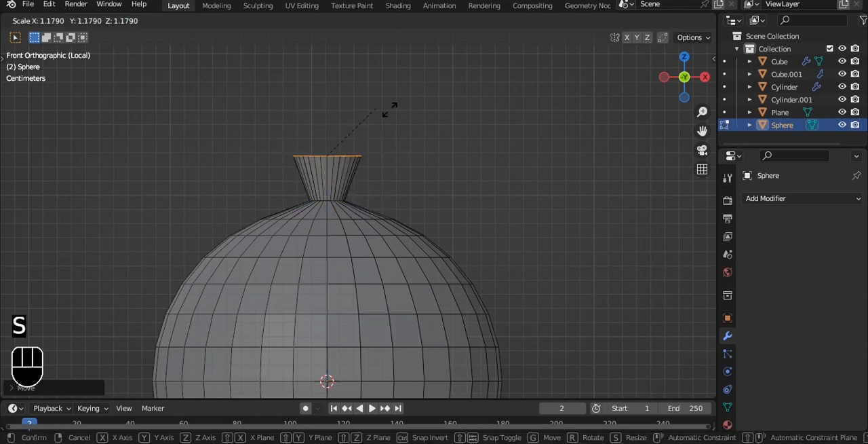
{"action": "left_click", "coordinate": [526, 109]}
{"action": "scroll", "coordinate": [415, 108], "scroll_direction": "up", "scroll_amount": 1}
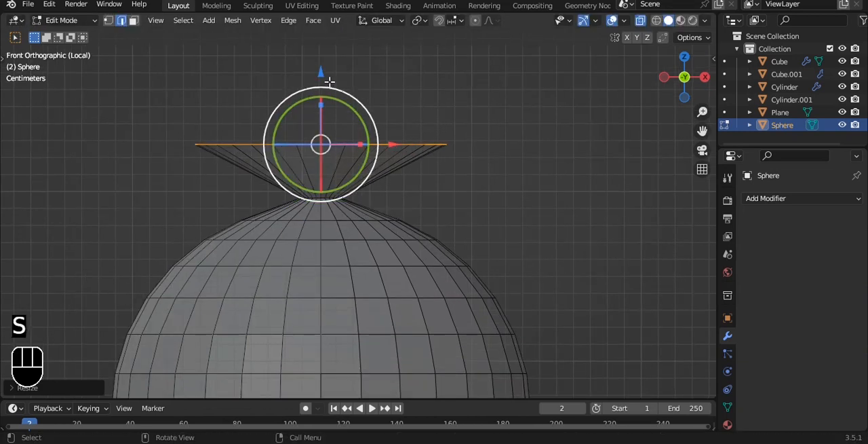
Turn off X-ray, enable proportional editing, and pull a few front edges of the flared rim down into a fold.
{"action": "left_click_drag", "start_coordinate": [400, 85], "coordinate": [390, 153], "text": "alt"}
{"action": "key", "text": "alt+z"}
{"action": "key", "text": "a"}
{"action": "scroll", "coordinate": [379, 146], "scroll_direction": "up", "scroll_amount": 3}
{"action": "left_click", "coordinate": [366, 107]}
{"action": "middle_click_drag", "start_coordinate": [438, 126], "coordinate": [482, 35]}
{"action": "left_click", "coordinate": [460, 82], "text": "shift"}
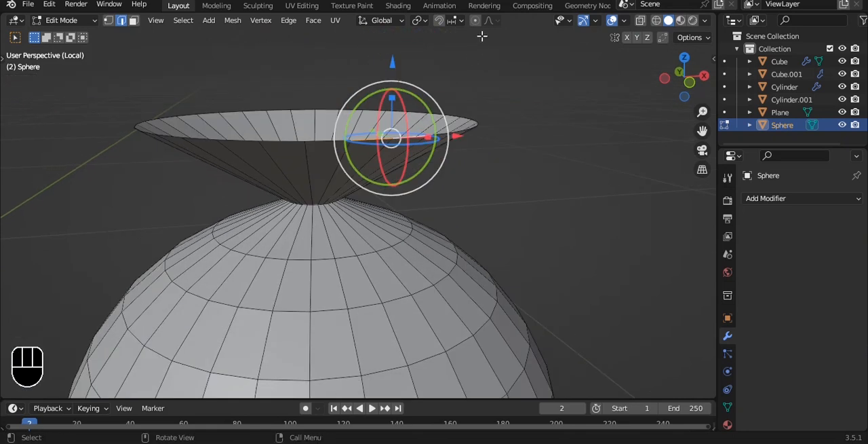
{"action": "key", "text": "g"}
{"action": "key", "text": "g"}
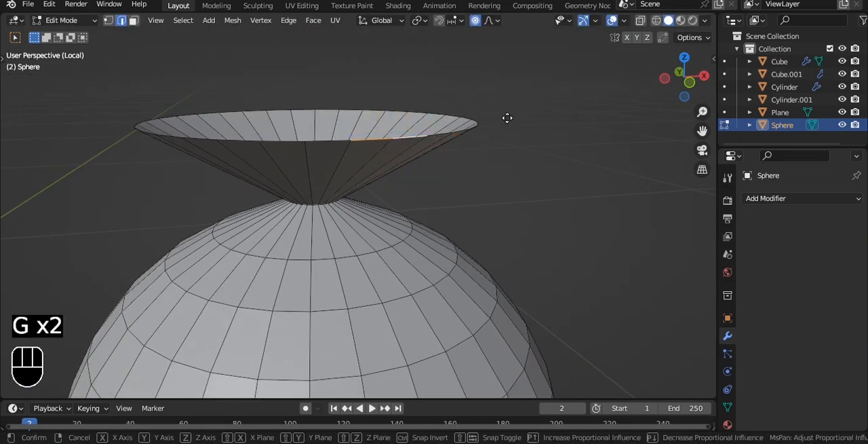
{"action": "scroll", "coordinate": [507, 119], "scroll_direction": "up", "scroll_amount": 15}
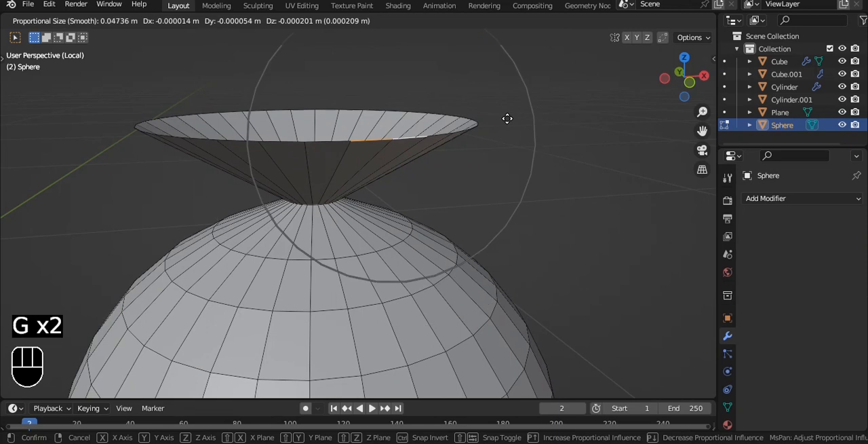
{"action": "left_click", "coordinate": [500, 158]}
Reshape further parts of the flared rim with proportional editing, pulling one stretch of edges down about 0.02 m.
{"action": "left_click_drag", "start_coordinate": [271, 140], "coordinate": [299, 142], "text": "alt"}
{"action": "left_click", "coordinate": [222, 132]}
{"action": "left_click_drag", "start_coordinate": [226, 133], "coordinate": [298, 118], "text": "alt"}
{"action": "left_click", "coordinate": [382, 108], "text": "shift"}
{"action": "left_click", "coordinate": [415, 108], "text": "shift"}
{"action": "left_click_drag", "start_coordinate": [570, 88], "coordinate": [516, 97], "text": "alt"}
{"action": "key", "text": "g"}
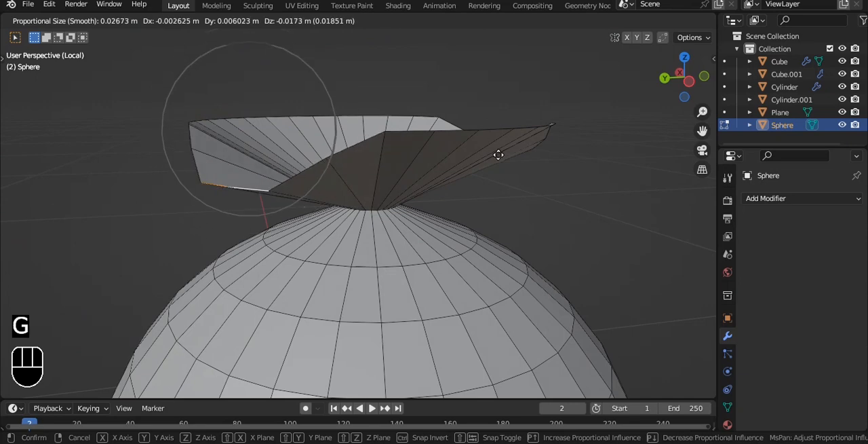
{"action": "left_click", "coordinate": [497, 151]}
Move neighbouring rim edges on the sack mouth's remaining side with proportional editing to complete the wavy opening.
{"action": "left_click_drag", "start_coordinate": [261, 93], "coordinate": [408, 103], "text": "alt"}
{"action": "left_click", "coordinate": [319, 108]}
{"action": "left_click", "coordinate": [291, 107], "text": "shift"}
{"action": "key", "text": "g"}
{"action": "left_click", "coordinate": [395, 150]}
{"action": "left_click_drag", "start_coordinate": [396, 150], "coordinate": [502, 173], "text": "alt"}
Shade the sack smooth in Object Mode and add a level 3 subdivision surface.
{"action": "key", "text": "Tab"}
{"action": "right_click", "coordinate": [515, 177]}
{"action": "left_click", "coordinate": [515, 175]}
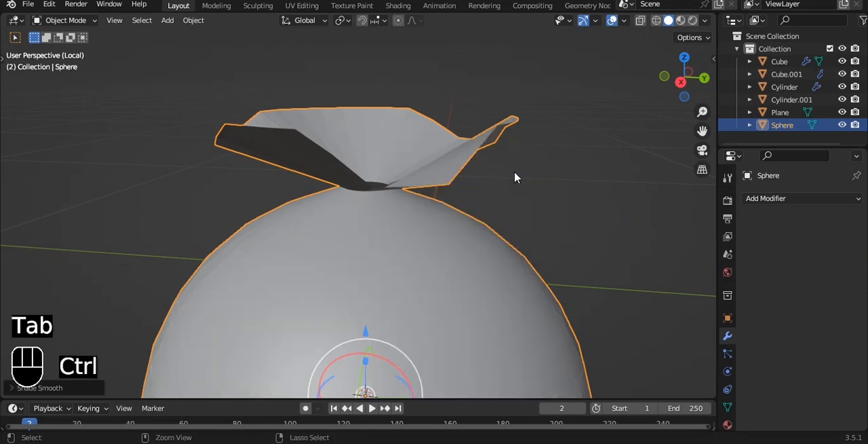
{"action": "key", "text": "ctrl+3"}
{"action": "left_click_drag", "start_coordinate": [515, 176], "coordinate": [550, 184], "text": "alt"}
Add a Solidify modifier 0.08 m thick to the sack and place the Subdivision modifier after it.
{"action": "left_click", "coordinate": [826, 199]}
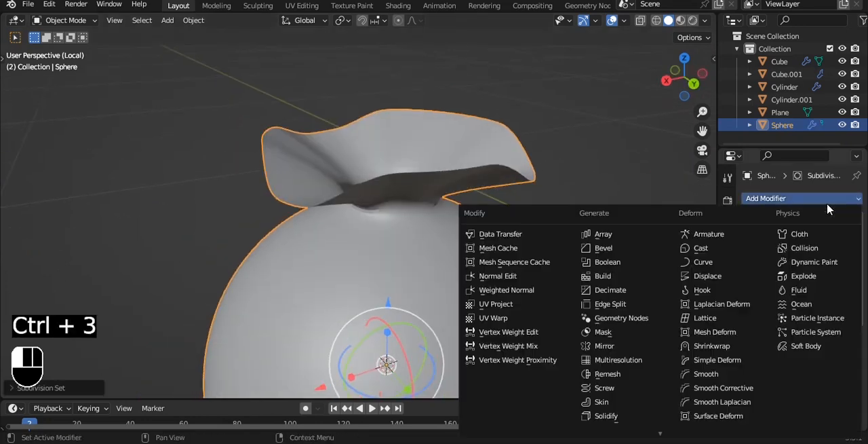
{"action": "left_click", "coordinate": [634, 415]}
{"action": "left_click_drag", "start_coordinate": [816, 370], "coordinate": [830, 371]}
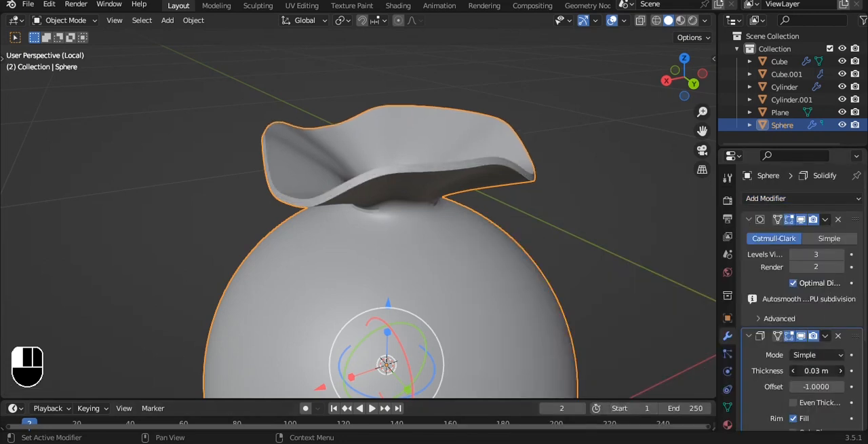
{"action": "left_click", "coordinate": [825, 219]}
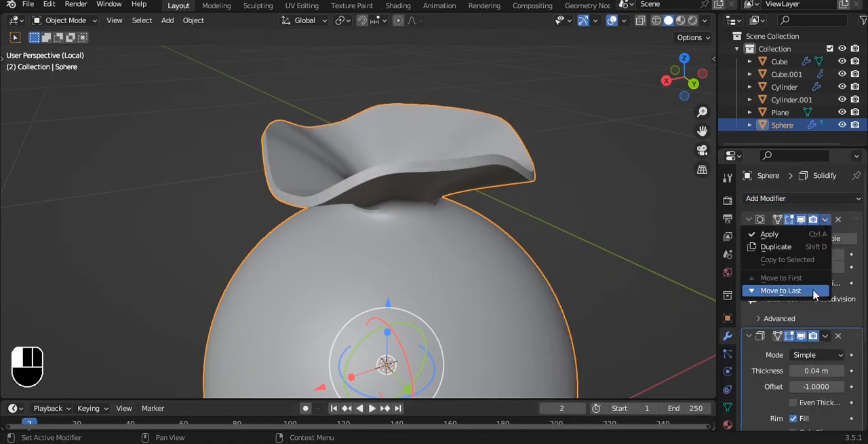
{"action": "left_click", "coordinate": [806, 289]}
{"action": "mouse_move", "coordinate": [817, 254]}
{"action": "left_mouse_down"}
{"action": "mouse_move", "coordinate": [854, 253]}
{"action": "mouse_move", "coordinate": [780, 254]}
{"action": "mouse_move", "coordinate": [830, 253]}
{"action": "left_mouse_up"}
{"action": "key", "text": "grave"}
{"action": "left_click", "coordinate": [530, 194]}
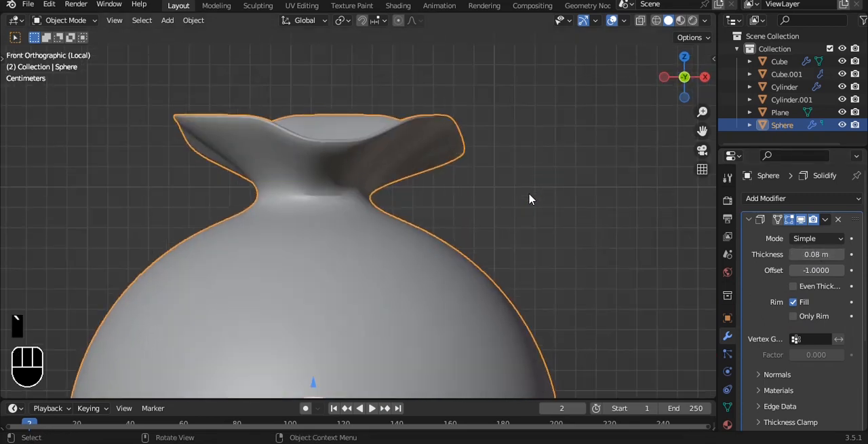
{"action": "left_click", "coordinate": [518, 153]}
{"action": "middle_click_drag", "start_coordinate": [518, 152], "coordinate": [510, 132], "text": "alt"}
Raise the sack's bottom vertices along Z in front view with a proportional size of about 0.16 m, flattening the base.
{"action": "key", "text": "grave"}
{"action": "left_click", "coordinate": [489, 101]}
{"action": "scroll", "coordinate": [490, 101], "scroll_direction": "down", "scroll_amount": 4}
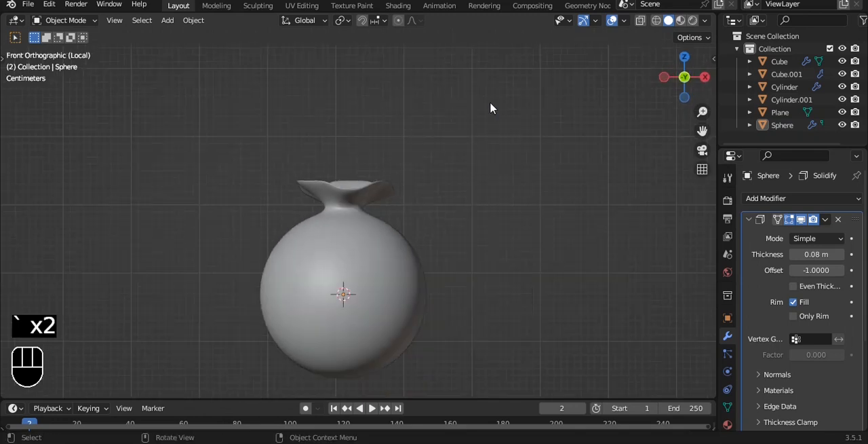
{"action": "middle_click_drag", "start_coordinate": [462, 265], "coordinate": [476, 153], "text": "shift"}
{"action": "key", "text": "Tab"}
{"action": "scroll", "coordinate": [422, 221], "scroll_direction": "up", "scroll_amount": 1}
{"action": "key", "text": "1"}
{"action": "left_click", "coordinate": [360, 280]}
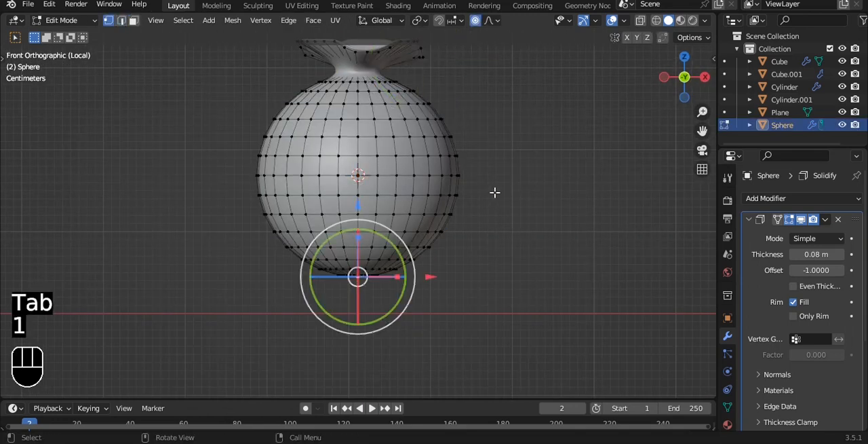
{"action": "key", "text": "h"}
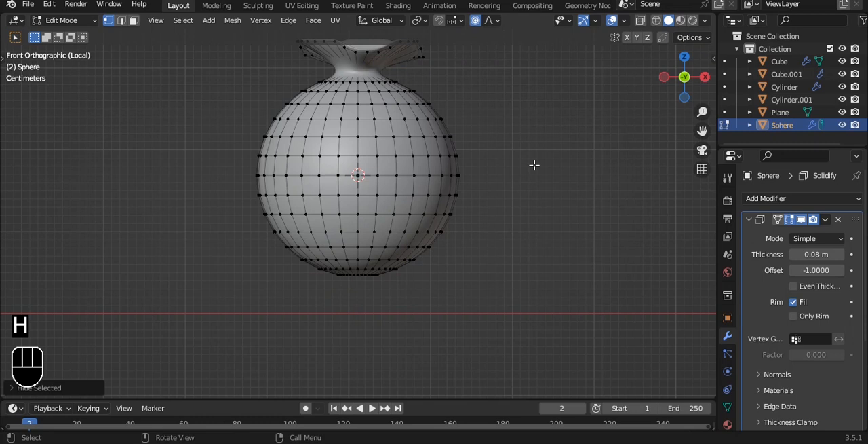
{"action": "key", "text": "alt+h"}
{"action": "key", "text": "g"}
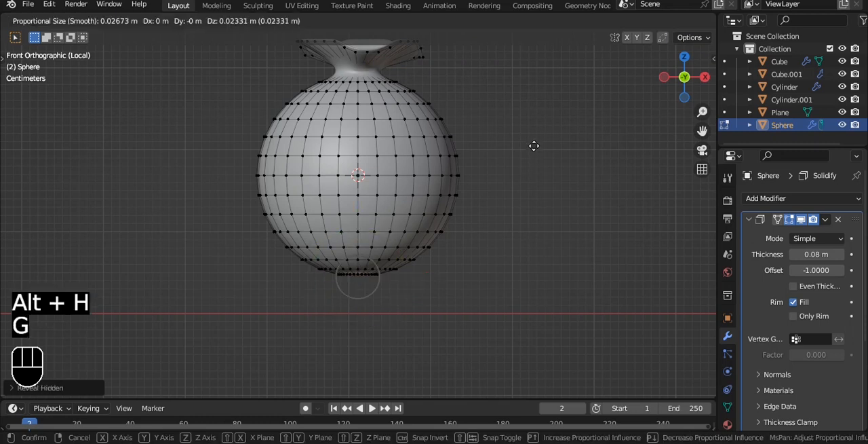
{"action": "scroll", "coordinate": [534, 146], "scroll_direction": "down", "scroll_amount": 11}
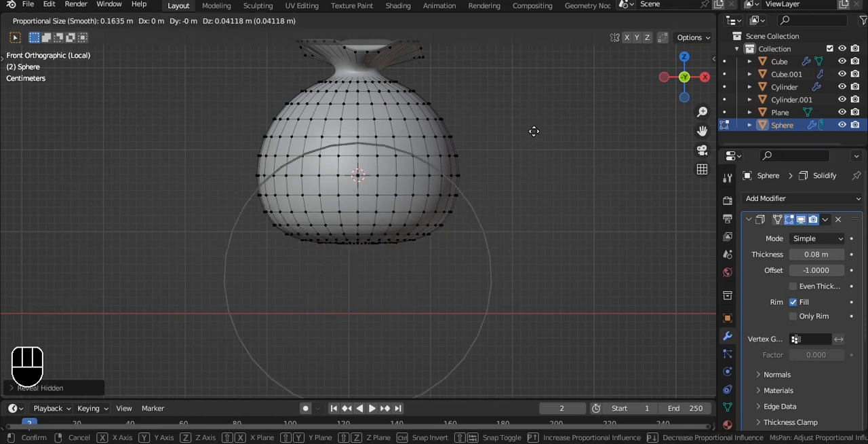
{"action": "left_click", "coordinate": [524, 117]}
Scale the edge loop below the neck to about 0.79 with a 0.16 m proportional size, and return to Object Mode.
{"action": "left_click_drag", "start_coordinate": [431, 116], "coordinate": [437, 204], "text": "alt+shift"}
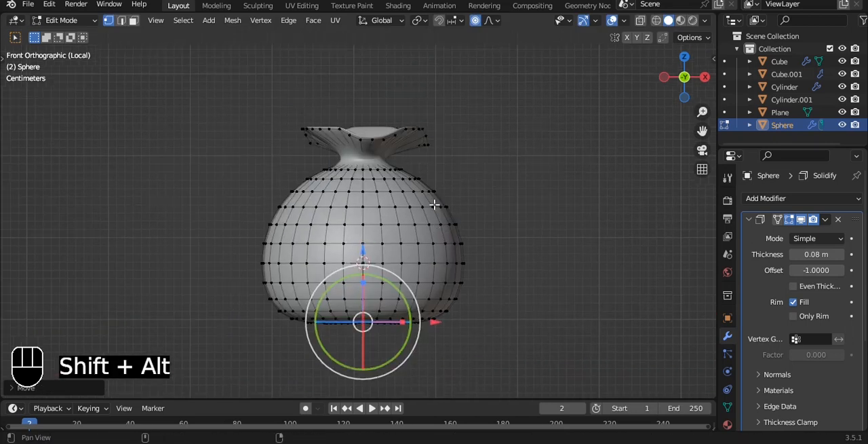
{"action": "scroll", "coordinate": [429, 187], "scroll_direction": "up", "scroll_amount": 3}
{"action": "double_click", "coordinate": [406, 152]}
{"action": "left_click", "coordinate": [407, 152], "text": "alt"}
{"action": "key", "text": "s"}
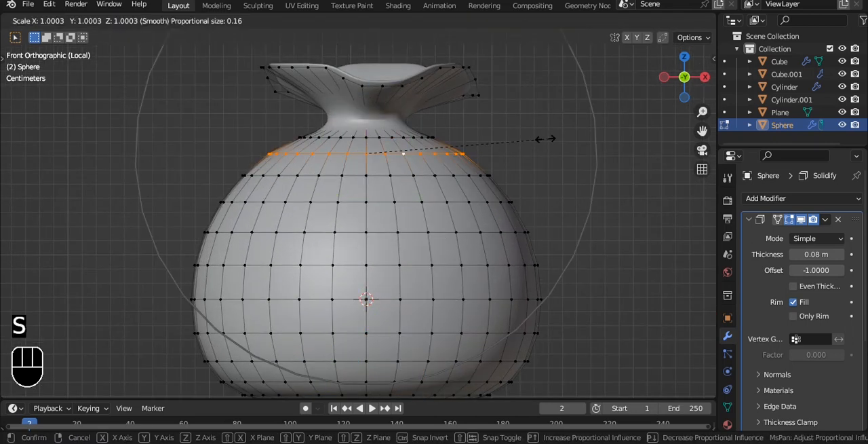
{"action": "scroll", "coordinate": [534, 140], "scroll_direction": "up", "scroll_amount": 4}
{"action": "scroll", "coordinate": [534, 140], "scroll_direction": "down", "scroll_amount": 3}
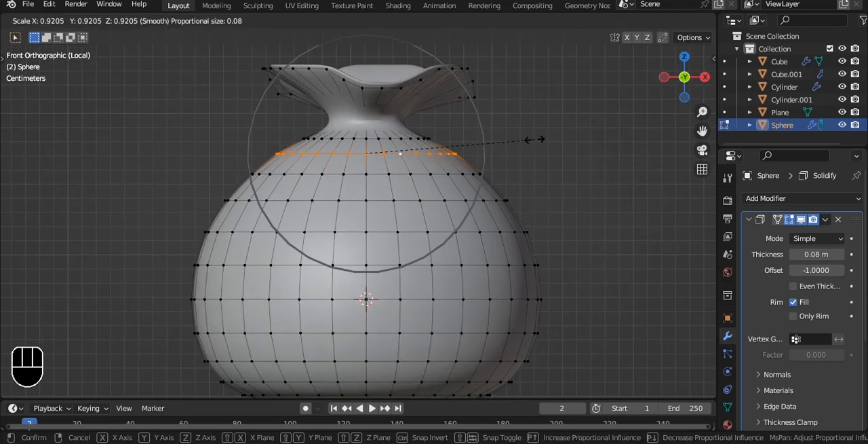
{"action": "scroll", "coordinate": [512, 141], "scroll_direction": "down", "scroll_amount": 3}
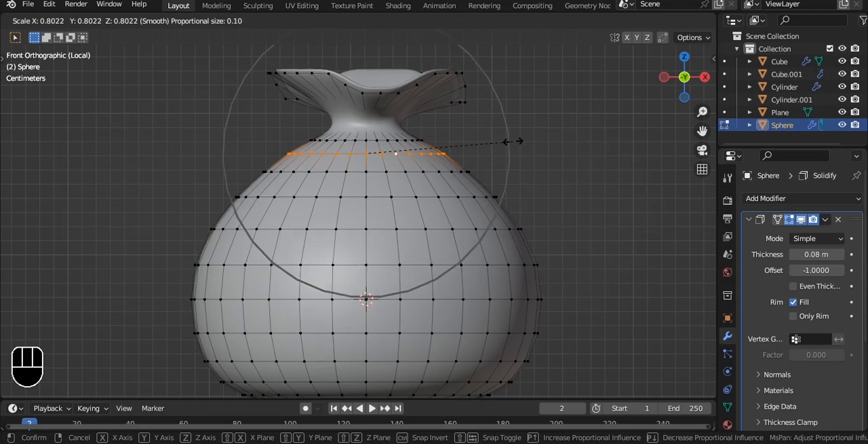
{"action": "scroll", "coordinate": [510, 136], "scroll_direction": "down", "scroll_amount": 3}
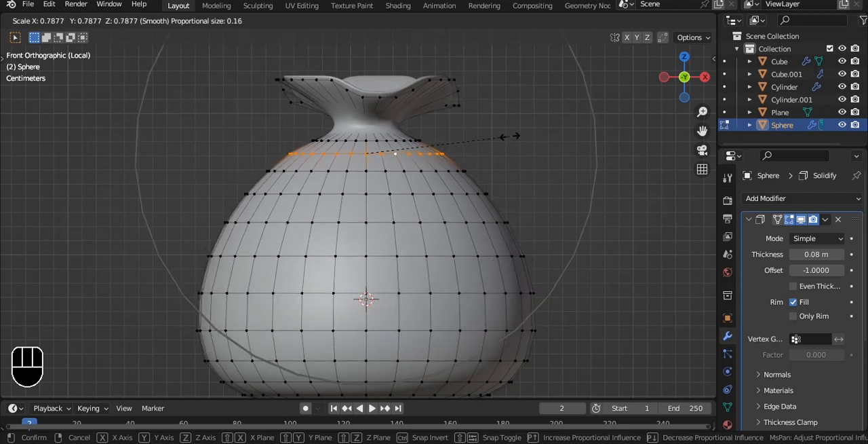
{"action": "left_click", "coordinate": [510, 136]}
{"action": "scroll", "coordinate": [520, 140], "scroll_direction": "down", "scroll_amount": 3}
{"action": "key", "text": "Tab"}
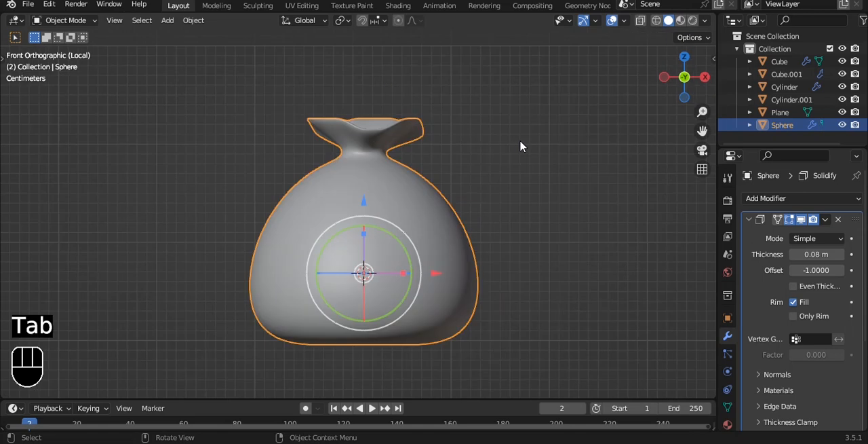
Add a Bezier circle, scale it down, and raise it along Z to the sack's neck.
{"action": "key", "text": "shift+a"}
{"action": "mouse_move", "coordinate": [492, 129]}
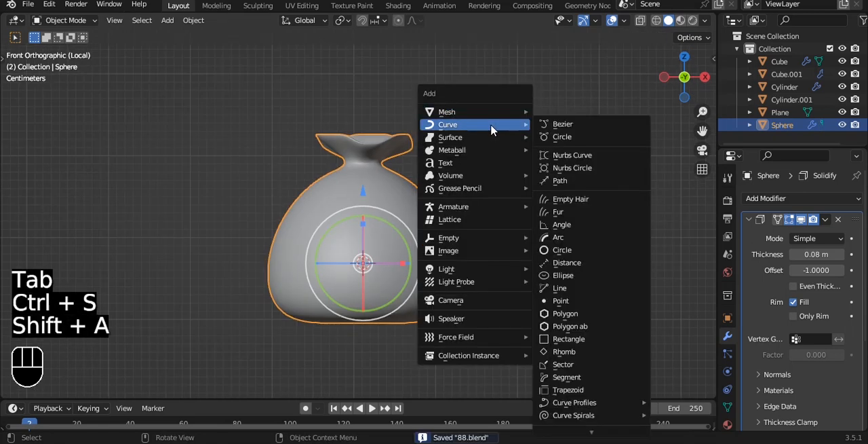
{"action": "left_click", "coordinate": [576, 139]}
{"action": "key", "text": "s"}
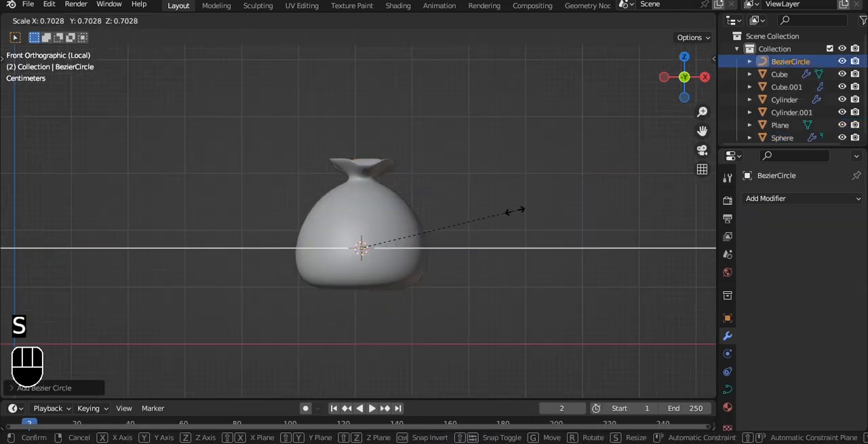
{"action": "left_click", "coordinate": [368, 188]}
{"action": "key", "text": "g"}
{"action": "key", "text": "z"}
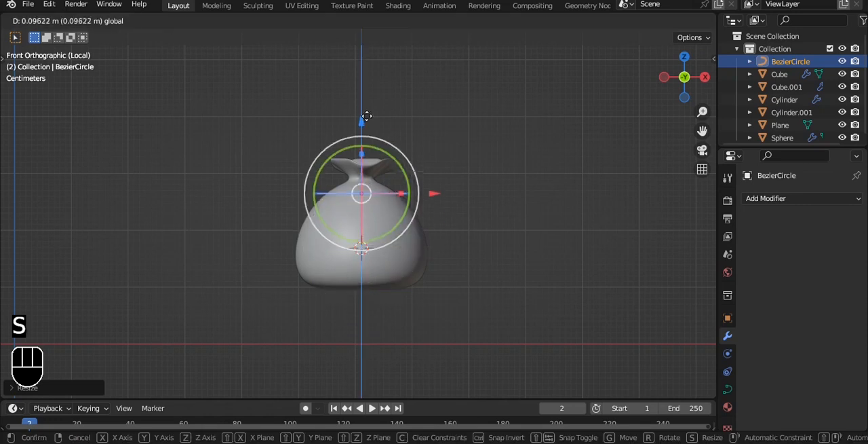
{"action": "left_click", "coordinate": [398, 113]}
Give the circle a 0.07 m round bevel and level 3 subdivision, and scale it down close to the sack's neck.
{"action": "scroll", "coordinate": [398, 113], "scroll_direction": "up", "scroll_amount": 3}
{"action": "left_click", "coordinate": [727, 388]}
{"action": "scroll", "coordinate": [813, 339], "scroll_direction": "down", "scroll_amount": 6}
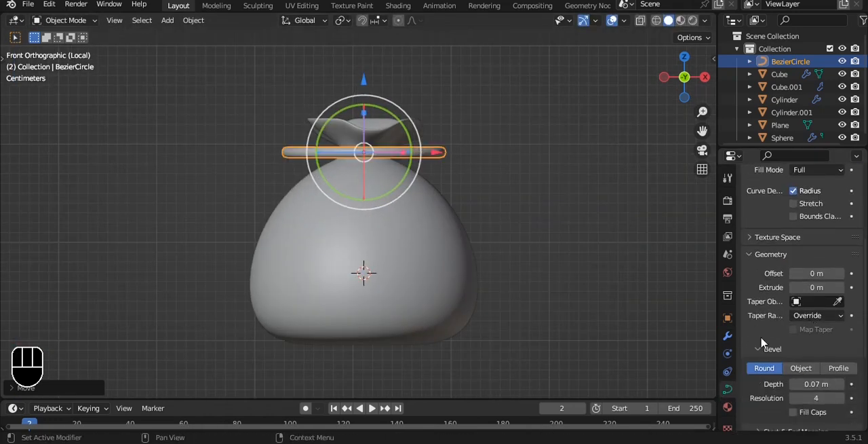
{"action": "scroll", "coordinate": [458, 208], "scroll_direction": "up", "scroll_amount": 5}
{"action": "key", "text": "ctrl+3"}
{"action": "key", "text": "s"}
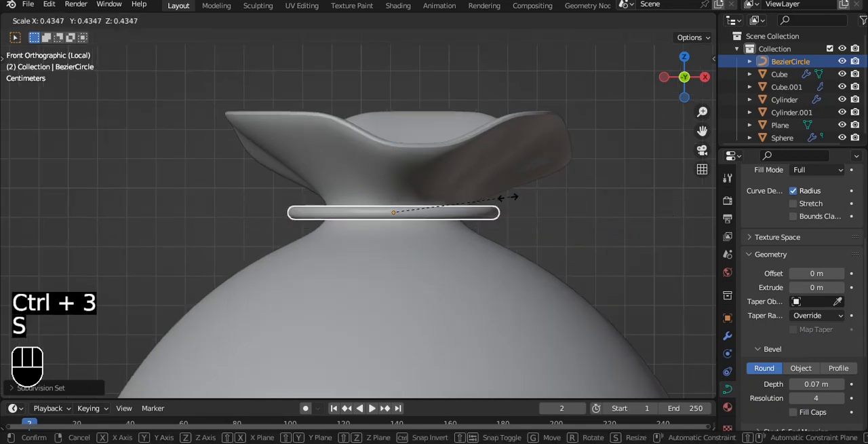
{"action": "left_click", "coordinate": [478, 202]}
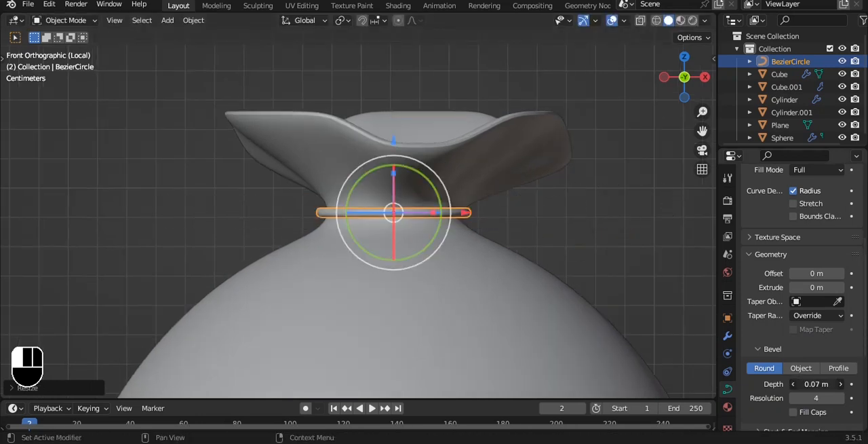
Thicken the neck tie to a 0.23 m bevel depth with level 2 subdivision, and save the file.
{"action": "left_click_drag", "start_coordinate": [817, 384], "coordinate": [824, 383]}
{"action": "scroll", "coordinate": [443, 140], "scroll_direction": "up", "scroll_amount": 3}
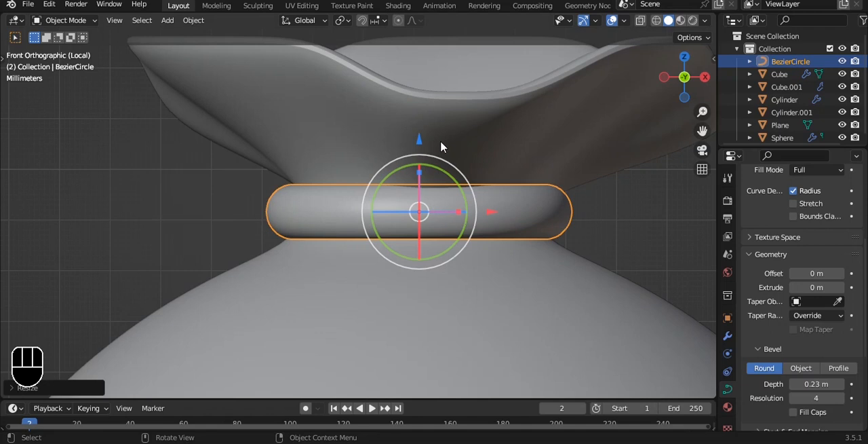
{"action": "key", "text": "ctrl+2"}
{"action": "mouse_move", "coordinate": [419, 139]}
{"action": "left_mouse_down"}
{"action": "mouse_move", "coordinate": [419, 186]}
{"action": "mouse_move", "coordinate": [420, 139]}
{"action": "left_mouse_up"}
{"action": "left_click", "coordinate": [668, 255]}
{"action": "left_click_drag", "start_coordinate": [485, 174], "coordinate": [576, 190], "text": "alt"}
{"action": "key", "text": "grave"}
{"action": "left_click", "coordinate": [486, 160]}
{"action": "scroll", "coordinate": [498, 185], "scroll_direction": "down", "scroll_amount": 4}
{"action": "key", "text": "grave"}
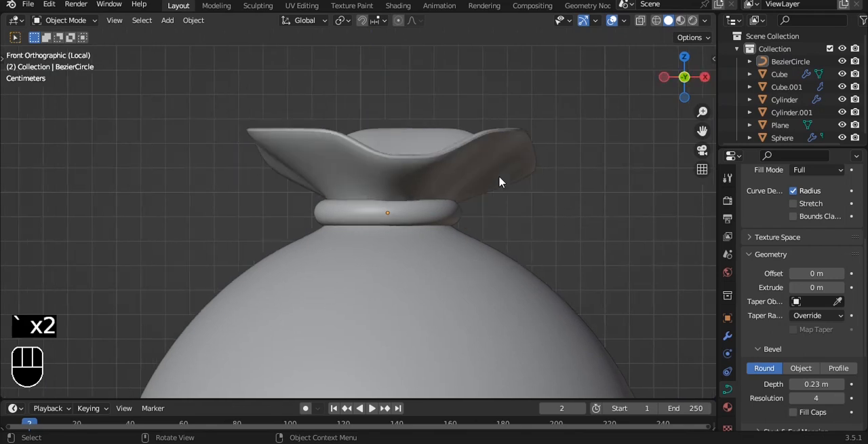
{"action": "left_click", "coordinate": [501, 184]}
{"action": "scroll", "coordinate": [502, 186], "scroll_direction": "down", "scroll_amount": 4}
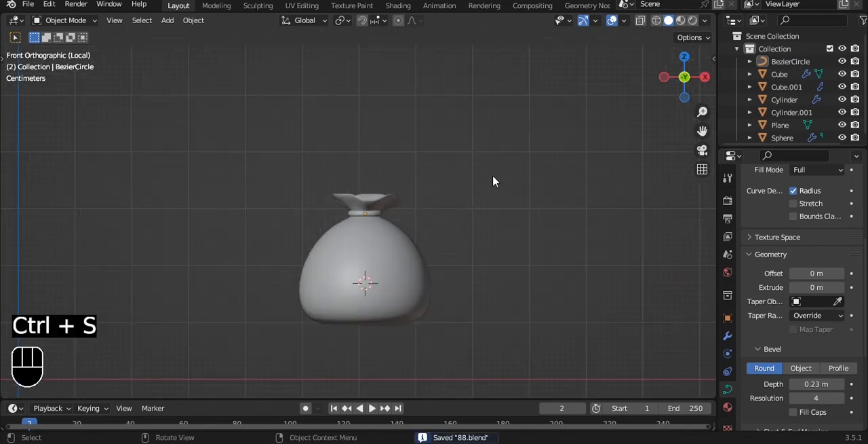
{"action": "scroll", "coordinate": [493, 174], "scroll_direction": "up", "scroll_amount": 3}
{"action": "left_click", "coordinate": [401, 264]}
{"action": "key", "text": "Tab"}
{"action": "left_click_drag", "start_coordinate": [469, 246], "coordinate": [458, 177], "text": "alt+shift"}
{"action": "key", "text": "a"}
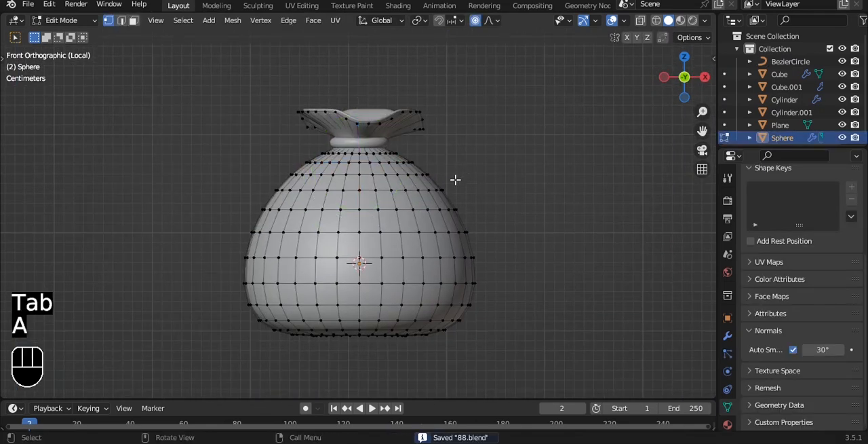
{"action": "key", "text": "Tab"}
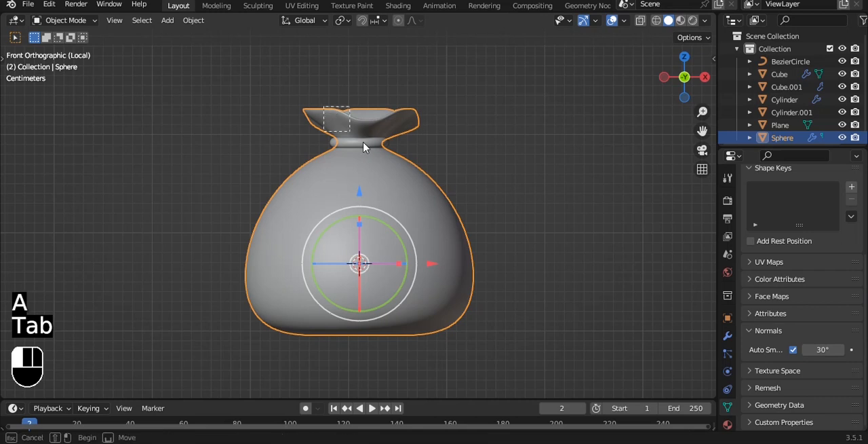
{"action": "left_click_drag", "start_coordinate": [424, 213], "coordinate": [424, 212]}
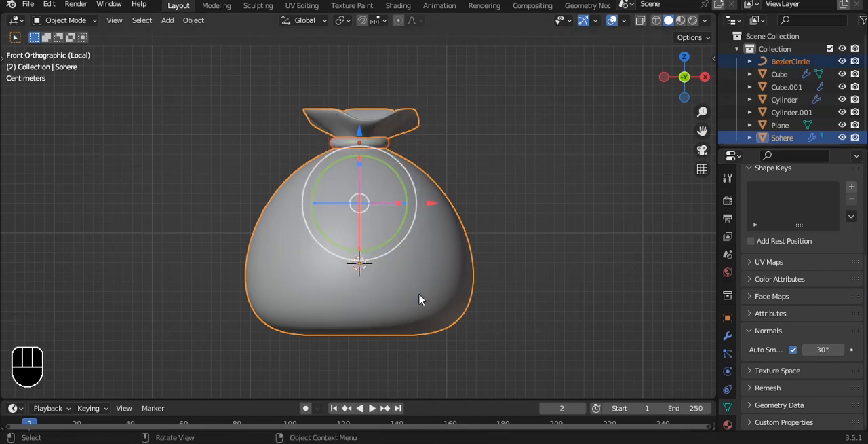
{"action": "scroll", "coordinate": [483, 216], "scroll_direction": "up", "scroll_amount": 3}
{"action": "key", "text": "Tab"}
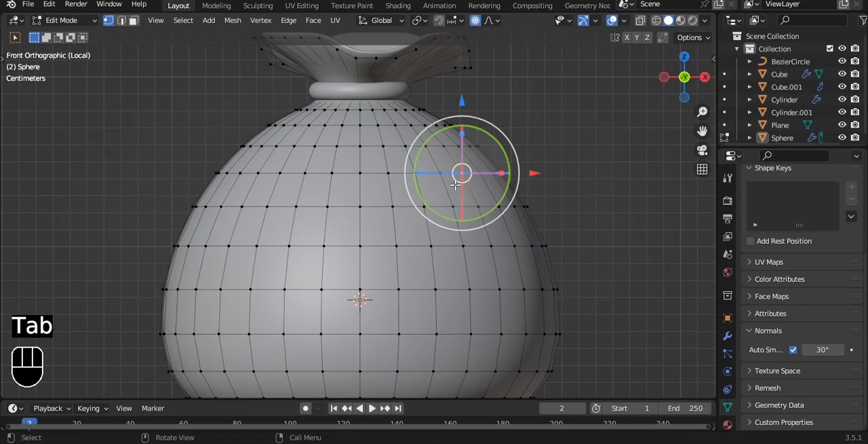
{"action": "key", "text": "Tab"}
Leave local view, move the sack and its tie to the middle of the cart, and scale them to about 0.5.
{"action": "scroll", "coordinate": [415, 170], "scroll_direction": "down", "scroll_amount": 5}
{"action": "key", "text": "slash"}
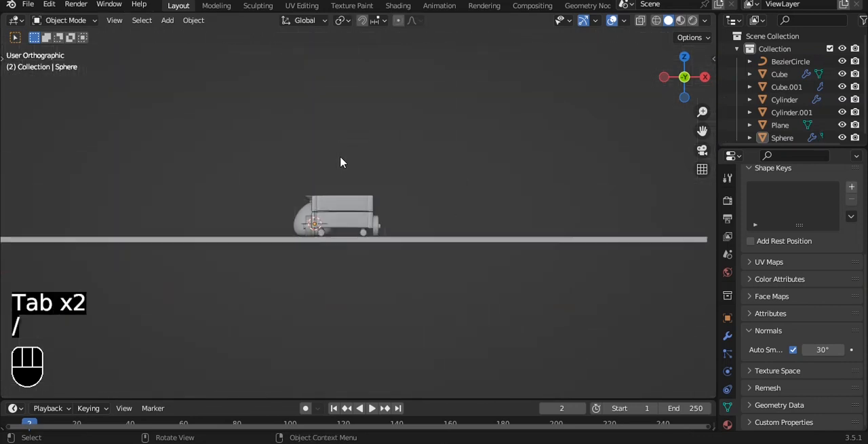
{"action": "scroll", "coordinate": [350, 180], "scroll_direction": "up", "scroll_amount": 2}
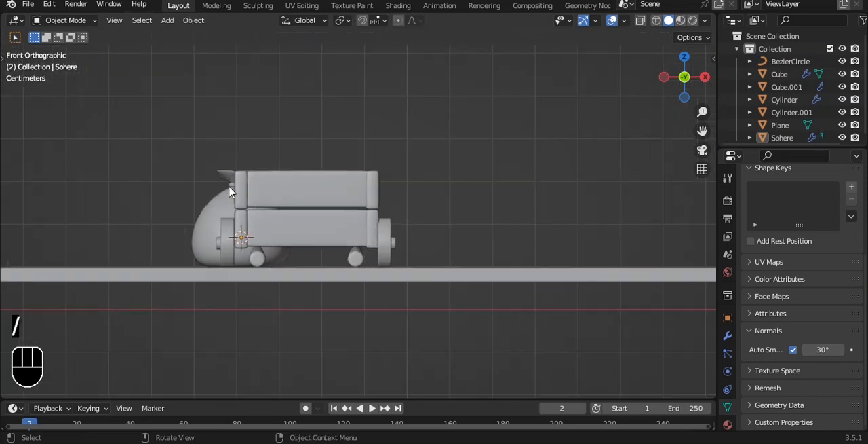
{"action": "middle_click_drag", "start_coordinate": [228, 186], "coordinate": [328, 196], "text": "shift"}
{"action": "scroll", "coordinate": [331, 191], "scroll_direction": "up", "scroll_amount": 3}
{"action": "left_click", "coordinate": [302, 167]}
{"action": "left_click", "coordinate": [307, 179], "text": "shift"}
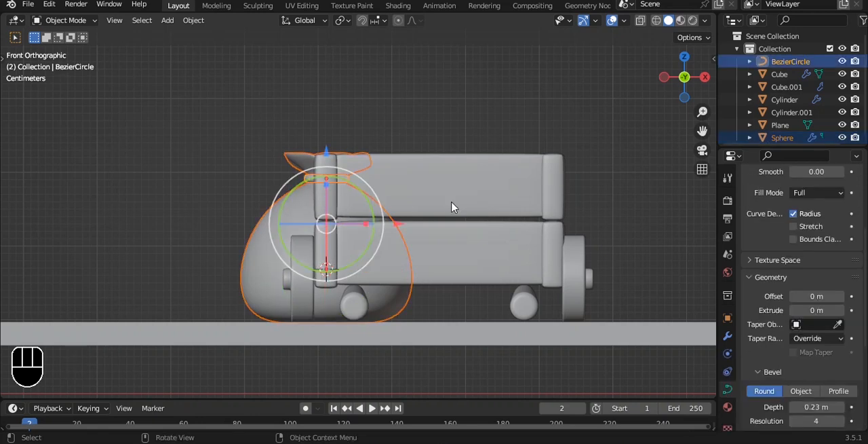
{"action": "key", "text": "g"}
{"action": "left_click", "coordinate": [505, 224]}
{"action": "key", "text": "s"}
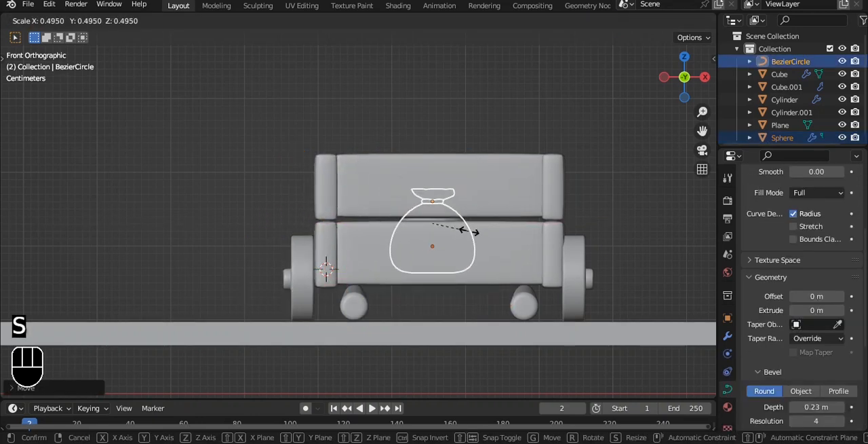
{"action": "left_click", "coordinate": [476, 229]}
Reposition the sack and its tie inside the cart bed and rescale them to fit.
{"action": "key", "text": "grave"}
{"action": "left_click", "coordinate": [469, 174]}
{"action": "scroll", "coordinate": [465, 167], "scroll_direction": "up", "scroll_amount": 1}
{"action": "scroll", "coordinate": [460, 161], "scroll_direction": "down", "scroll_amount": 9}
{"action": "middle_click_drag", "start_coordinate": [452, 149], "coordinate": [442, 187], "text": "shift"}
{"action": "scroll", "coordinate": [409, 169], "scroll_direction": "up", "scroll_amount": 4}
{"action": "scroll", "coordinate": [409, 172], "scroll_direction": "up", "scroll_amount": 3}
{"action": "key", "text": "g"}
{"action": "left_click", "coordinate": [390, 163]}
{"action": "key", "text": "s"}
{"action": "left_click", "coordinate": [484, 170]}
Duplicate the sack with its tie in top view and place the copy beside the cart's end plank.
{"action": "key", "text": "grave"}
{"action": "left_click", "coordinate": [407, 127]}
{"action": "left_click_drag", "start_coordinate": [406, 143], "coordinate": [566, 219]}
{"action": "key", "text": "alt+z"}
{"action": "scroll", "coordinate": [412, 151], "scroll_direction": "up", "scroll_amount": 2}
{"action": "key", "text": "alt+z"}
{"action": "left_click_drag", "start_coordinate": [443, 184], "coordinate": [481, 183]}
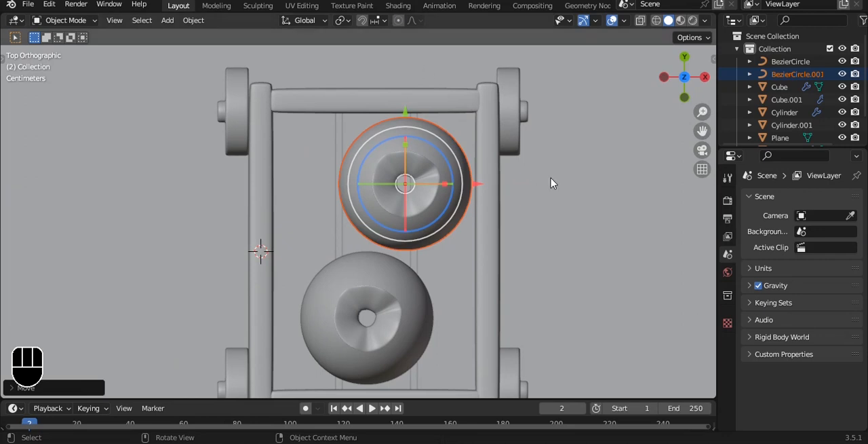
Scale the duplicated sack and its tie down slightly so they are smaller than the first sack.
{"action": "key", "text": "s"}
{"action": "right_click", "coordinate": [536, 176]}
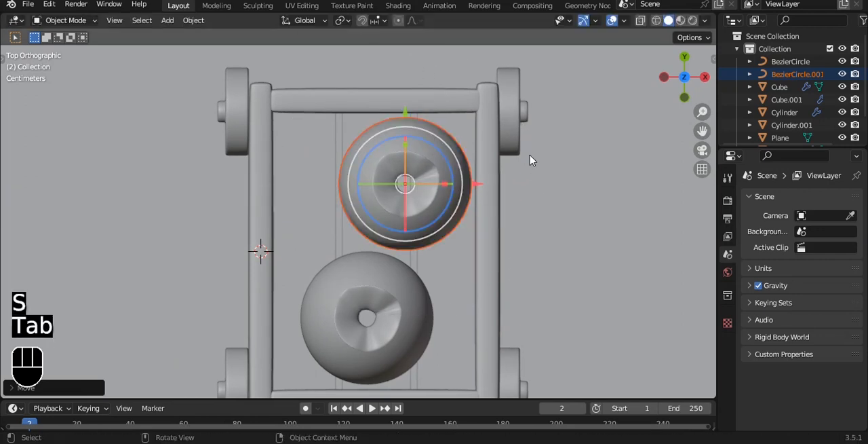
{"action": "left_click_drag", "start_coordinate": [531, 160], "coordinate": [395, 10], "text": "alt"}
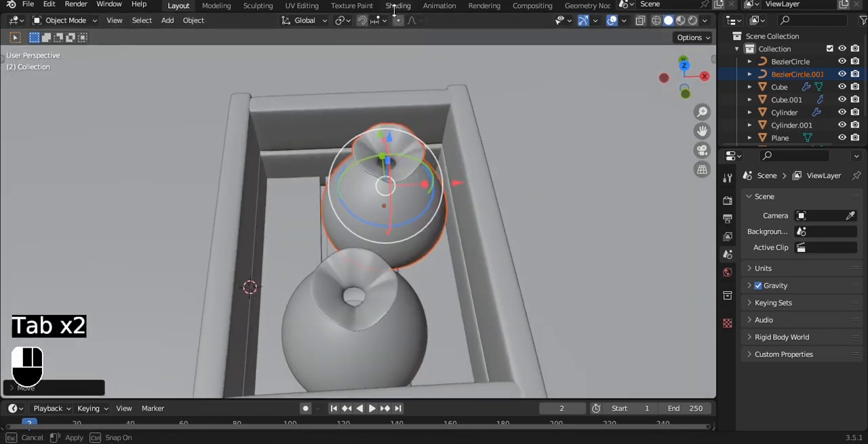
{"action": "key", "text": "s"}
{"action": "left_click", "coordinate": [545, 185]}
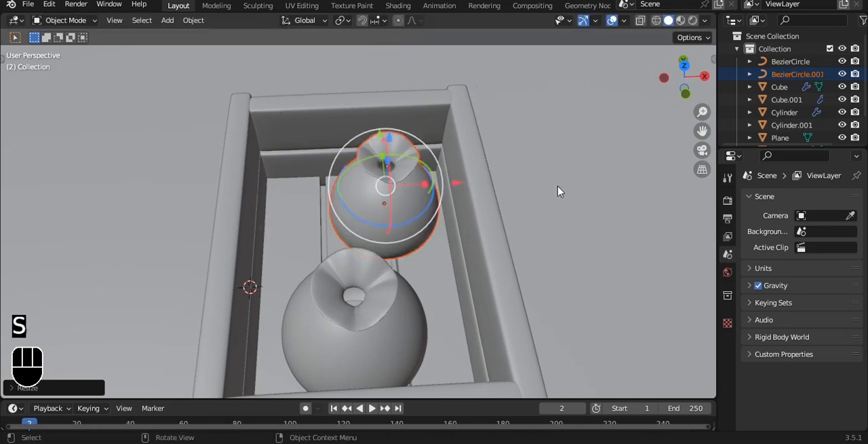
Lower the second sack and its tie along Z toward the cart floor, using X-ray to judge the height.
{"action": "key", "text": "grave"}
{"action": "left_click", "coordinate": [499, 145]}
{"action": "left_click_drag", "start_coordinate": [456, 147], "coordinate": [435, 198], "text": "alt"}
{"action": "key", "text": "alt+z"}
{"action": "scroll", "coordinate": [436, 198], "scroll_direction": "up", "scroll_amount": 1}
{"action": "left_click_drag", "start_coordinate": [321, 118], "coordinate": [322, 136]}
{"action": "left_click_drag", "start_coordinate": [593, 130], "coordinate": [556, 140], "text": "alt"}
{"action": "key", "text": "alt+z"}
Duplicate the second sack and its tie in the negative X direction and rescale the copy.
{"action": "key", "text": "shift+d"}
{"action": "key", "text": "x"}
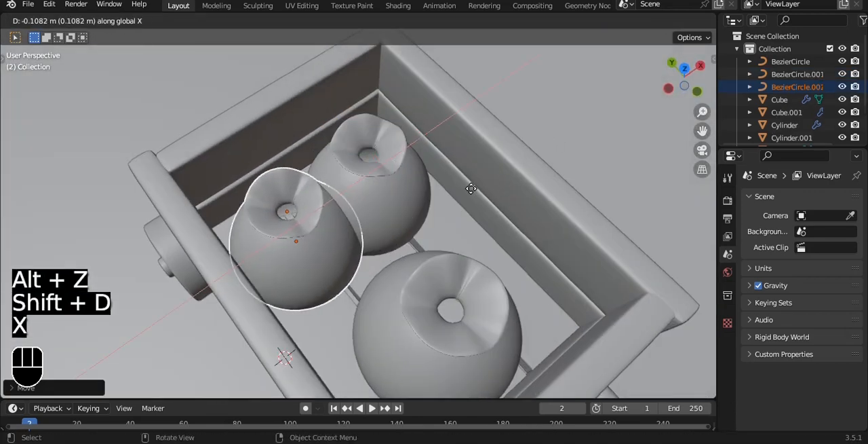
{"action": "key", "text": "s"}
{"action": "left_click", "coordinate": [421, 211]}
Select the third sack together with its neck tie and scale them to about 0.69.
{"action": "left_click", "coordinate": [276, 234]}
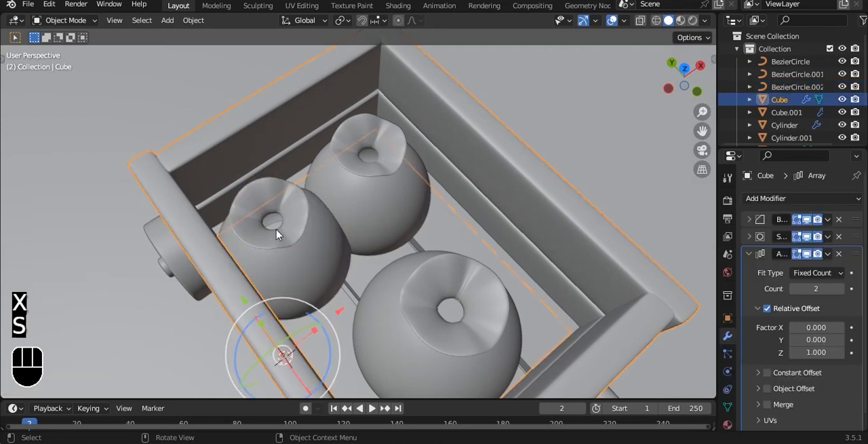
{"action": "left_click", "coordinate": [300, 238]}
{"action": "left_click_drag", "start_coordinate": [341, 200], "coordinate": [314, 149], "text": "alt"}
{"action": "key", "text": "Tab"}
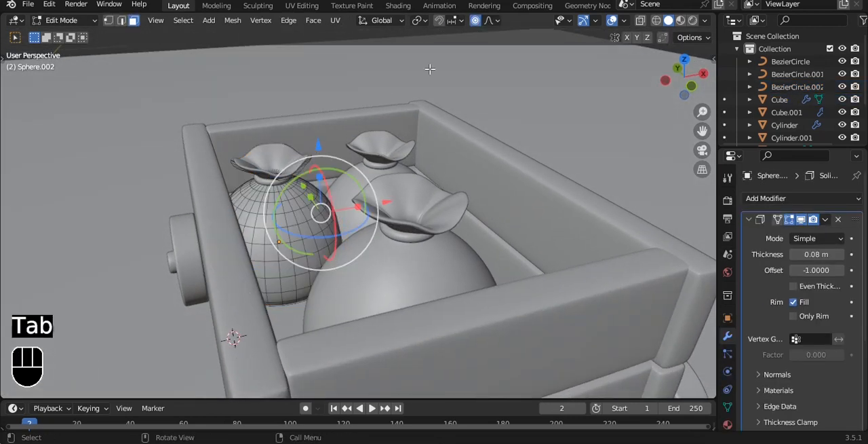
{"action": "key", "text": "Tab"}
{"action": "left_click", "coordinate": [271, 161]}
{"action": "key", "text": "Tab"}
{"action": "key", "text": "Tab"}
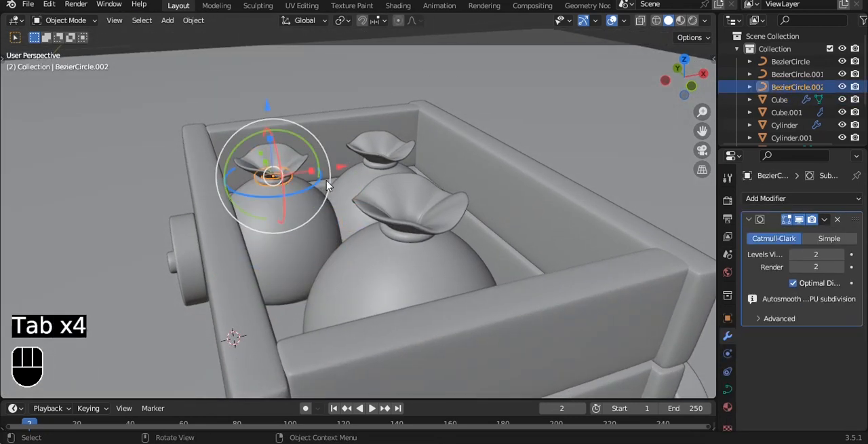
{"action": "left_click", "coordinate": [314, 227], "text": "shift"}
{"action": "key", "text": "s"}
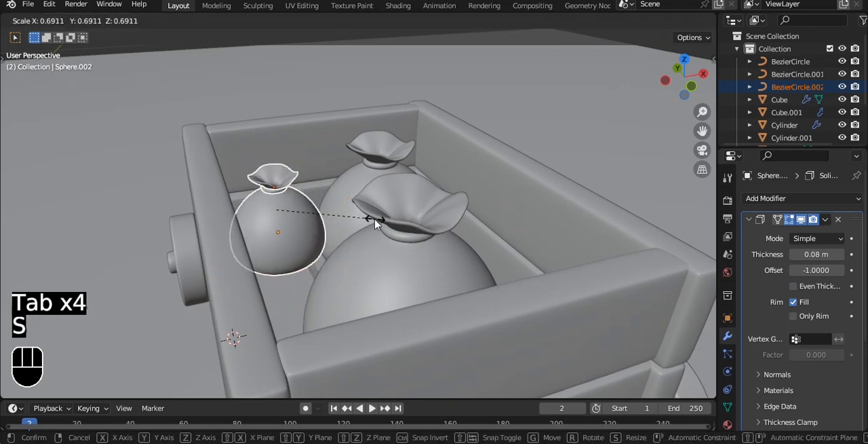
{"action": "left_click", "coordinate": [375, 222]}
Lower the third sack and its tie about 0.034 m along Z toward the cart floor with X-ray on.
{"action": "key", "text": "grave"}
{"action": "left_click", "coordinate": [333, 167]}
{"action": "key", "text": "alt+z"}
{"action": "scroll", "coordinate": [349, 184], "scroll_direction": "up", "scroll_amount": 3}
{"action": "key", "text": "grave"}
{"action": "left_click", "coordinate": [321, 185]}
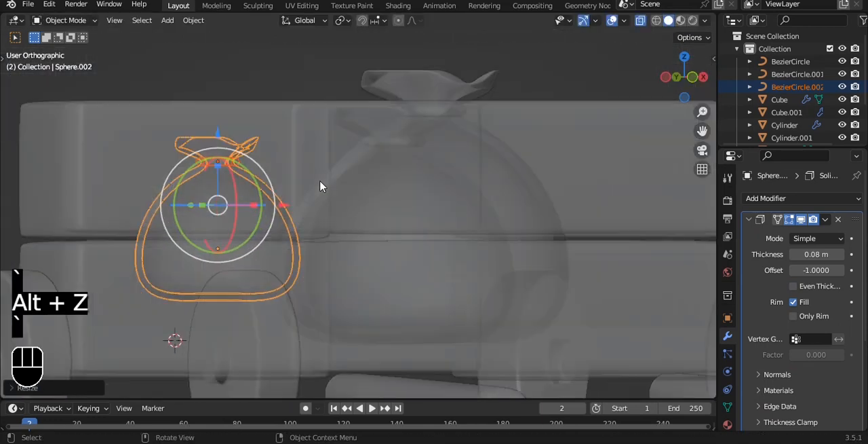
{"action": "key", "text": "g"}
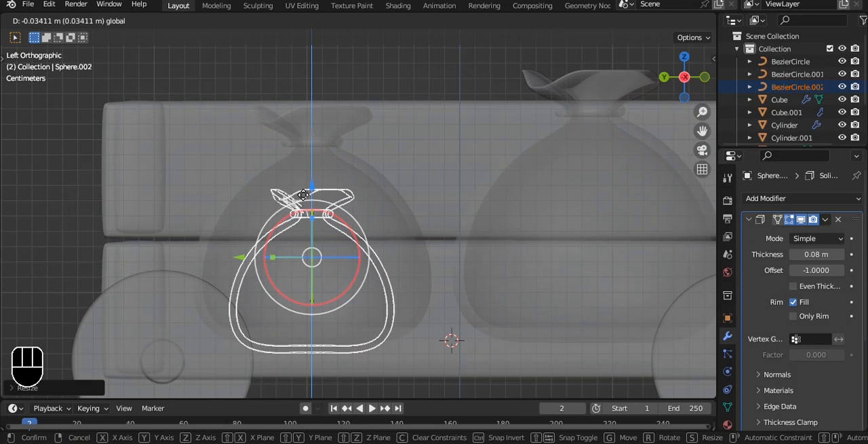
{"action": "left_click", "coordinate": [303, 194]}
{"action": "left_click", "coordinate": [425, 108]}
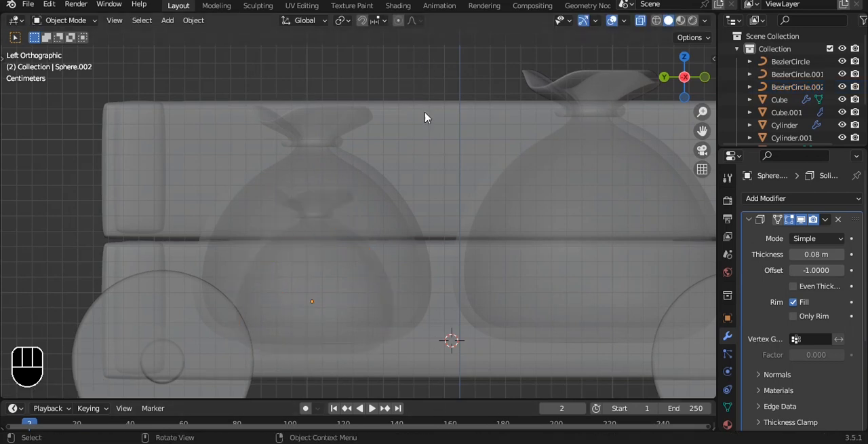
Turn off X-ray and add a camera to the scene.
{"action": "scroll", "coordinate": [488, 116], "scroll_direction": "down", "scroll_amount": 4}
{"action": "key", "text": "alt+z"}
{"action": "middle_click_drag", "start_coordinate": [552, 123], "coordinate": [423, 155], "text": "alt"}
{"action": "scroll", "coordinate": [482, 203], "scroll_direction": "down", "scroll_amount": 3}
{"action": "scroll", "coordinate": [494, 144], "scroll_direction": "down", "scroll_amount": 3}
{"action": "key", "text": "shift+a"}
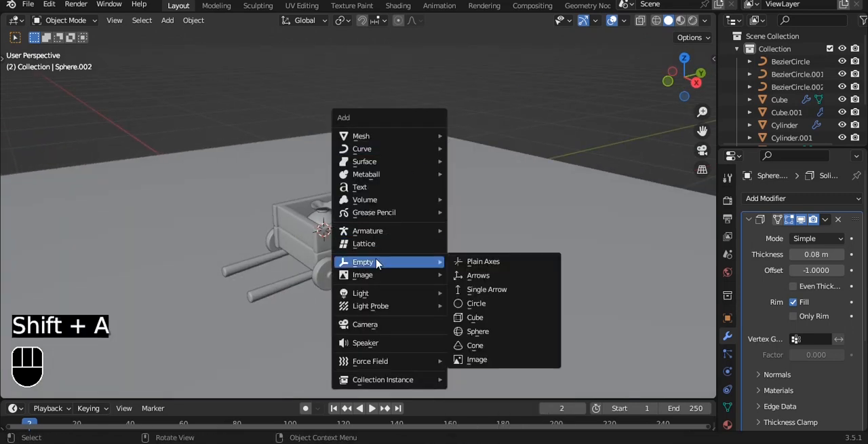
{"action": "mouse_move", "coordinate": [375, 297]}
{"action": "left_click", "coordinate": [379, 323]}
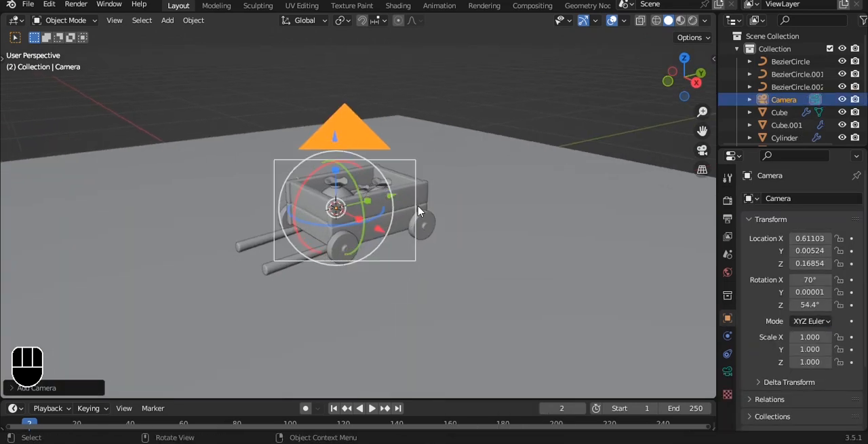
Align the camera to the current view and adjust it to frame the whole cart.
{"action": "key", "text": "ctrl+alt+KP_0"}
{"action": "key", "text": "q"}
{"action": "left_click", "coordinate": [419, 206]}
{"action": "scroll", "coordinate": [420, 207], "scroll_direction": "up", "scroll_amount": 1}
{"action": "middle_click_drag", "start_coordinate": [421, 207], "coordinate": [467, 205], "text": "alt"}
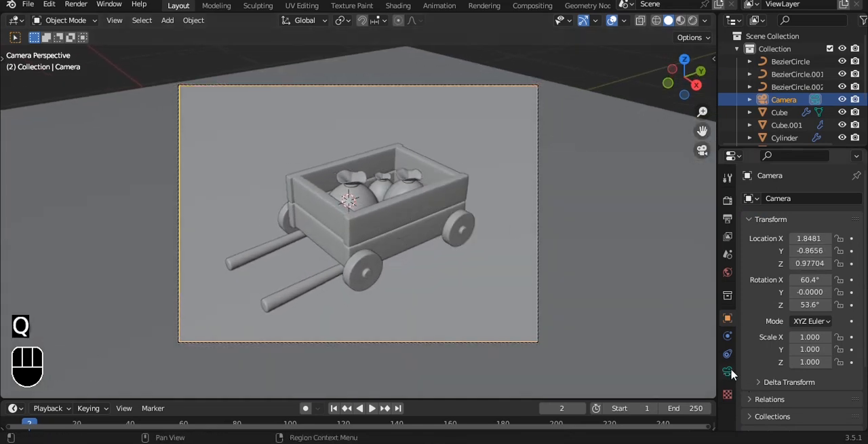
Switch the camera to Orthographic and set its orthographic scale to 0.900.
{"action": "left_click", "coordinate": [728, 371]}
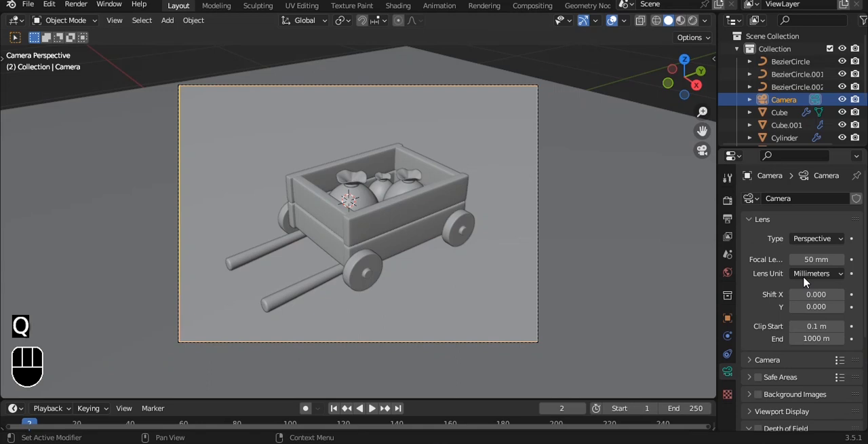
{"action": "left_click", "coordinate": [814, 239]}
{"action": "left_click", "coordinate": [795, 266]}
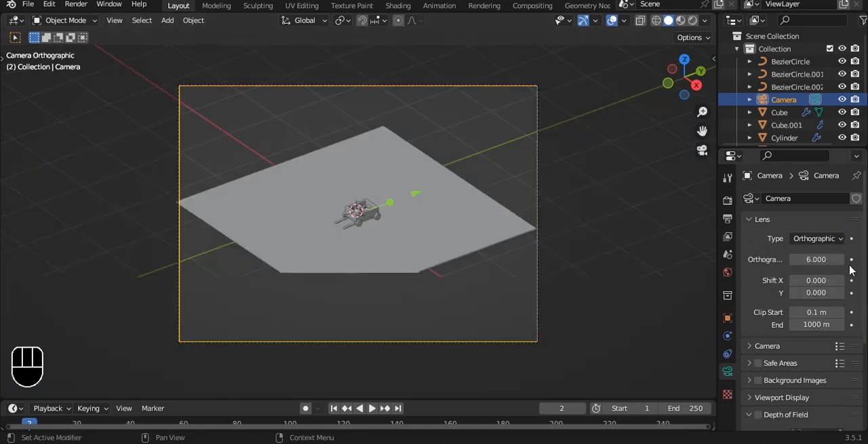
{"action": "left_click_drag", "start_coordinate": [816, 259], "coordinate": [758, 260]}
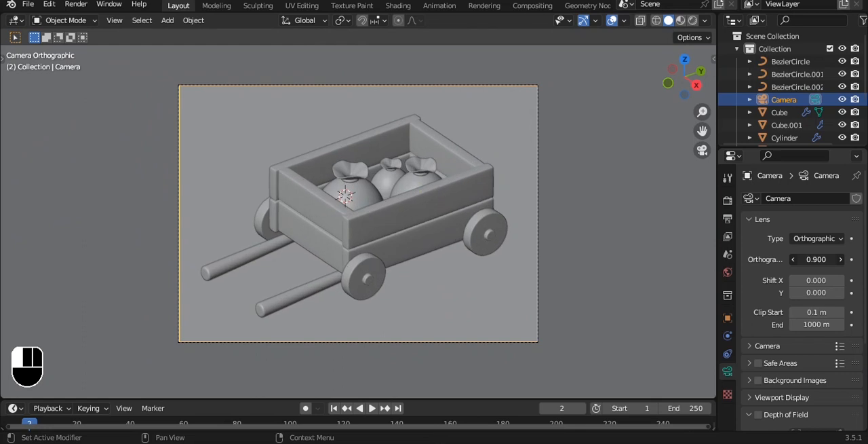
Duplicate the cart sack nearest the rear wheel with its tie and place the copy on the ground beside the cart.
{"action": "left_click", "coordinate": [419, 174]}
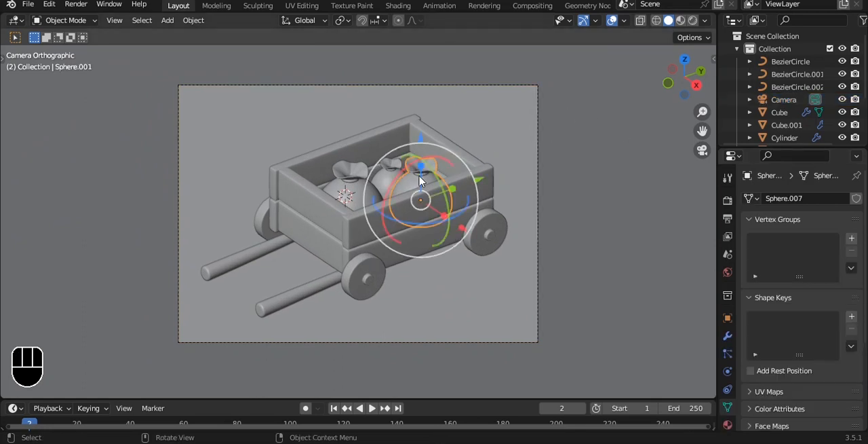
{"action": "left_click", "coordinate": [421, 177], "text": "shift"}
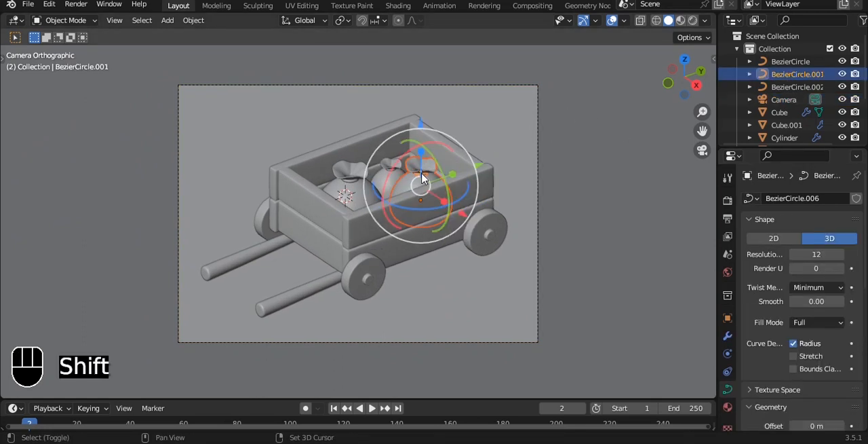
{"action": "key", "text": "shift+d"}
{"action": "key", "text": "x"}
{"action": "left_click", "coordinate": [505, 241]}
{"action": "left_click_drag", "start_coordinate": [550, 214], "coordinate": [496, 231]}
{"action": "left_click_drag", "start_coordinate": [438, 191], "coordinate": [469, 296]}
{"action": "key", "text": "x"}
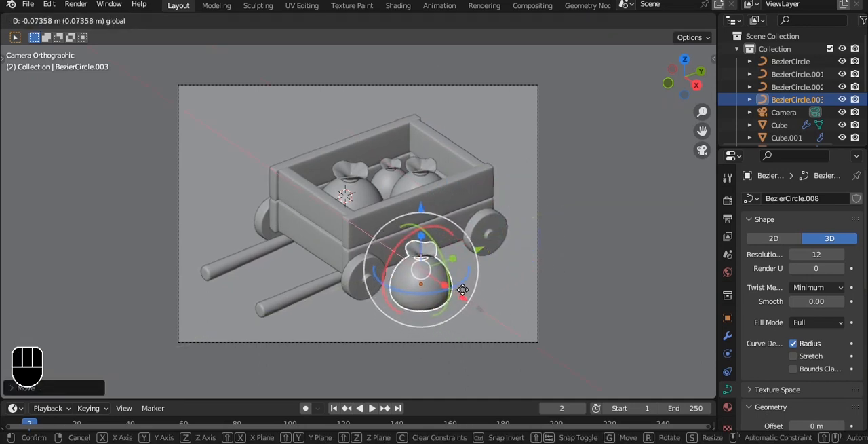
{"action": "left_click", "coordinate": [462, 290]}
Duplicate the ground sack and its tie along Y and scale the copy down into a smaller sack resting on the slab.
{"action": "key", "text": "shift+d"}
{"action": "key", "text": "y"}
{"action": "left_click", "coordinate": [481, 250]}
{"action": "key", "text": "s"}
{"action": "left_click", "coordinate": [509, 256]}
{"action": "left_click_drag", "start_coordinate": [477, 192], "coordinate": [474, 202]}
{"action": "left_click_drag", "start_coordinate": [527, 241], "coordinate": [527, 271]}
Duplicate the small ground sack and its tie along X to make a third sack beside the cart.
{"action": "key", "text": "shift+d"}
{"action": "key", "text": "x"}
{"action": "left_click", "coordinate": [540, 268]}
Nudge the newest small sack into place next to the others, checking from above and from the front that it sits on the slab.
{"action": "scroll", "coordinate": [527, 272], "scroll_direction": "up", "scroll_amount": 5}
{"action": "left_click_drag", "start_coordinate": [558, 134], "coordinate": [551, 126]}
{"action": "scroll", "coordinate": [581, 157], "scroll_direction": "down", "scroll_amount": 4}
{"action": "middle_click_drag", "start_coordinate": [581, 156], "coordinate": [429, 235], "text": "alt"}
{"action": "scroll", "coordinate": [538, 275], "scroll_direction": "up", "scroll_amount": 3}
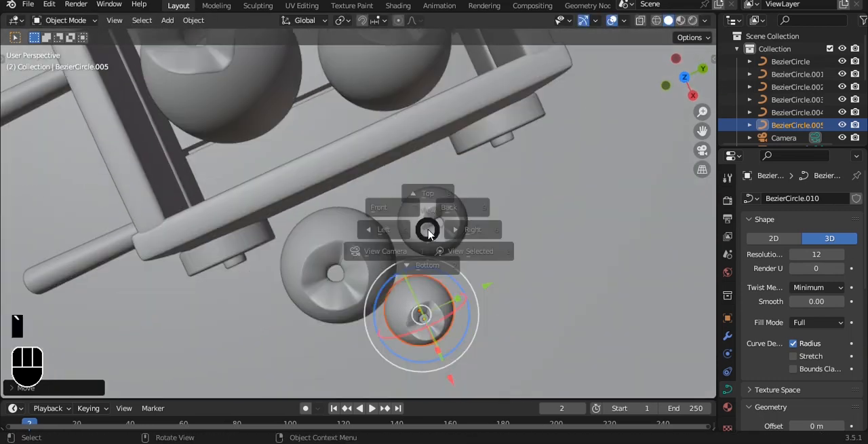
{"action": "key", "text": "grave"}
{"action": "left_click", "coordinate": [431, 195]}
{"action": "scroll", "coordinate": [458, 184], "scroll_direction": "up", "scroll_amount": 2}
{"action": "middle_click_drag", "start_coordinate": [458, 184], "coordinate": [384, 226], "text": "alt+shift"}
{"action": "left_click_drag", "start_coordinate": [407, 165], "coordinate": [407, 149]}
{"action": "left_click_drag", "start_coordinate": [474, 219], "coordinate": [458, 217]}
{"action": "left_click_drag", "start_coordinate": [395, 145], "coordinate": [394, 139]}
{"action": "key", "text": "grave"}
{"action": "left_click", "coordinate": [419, 146]}
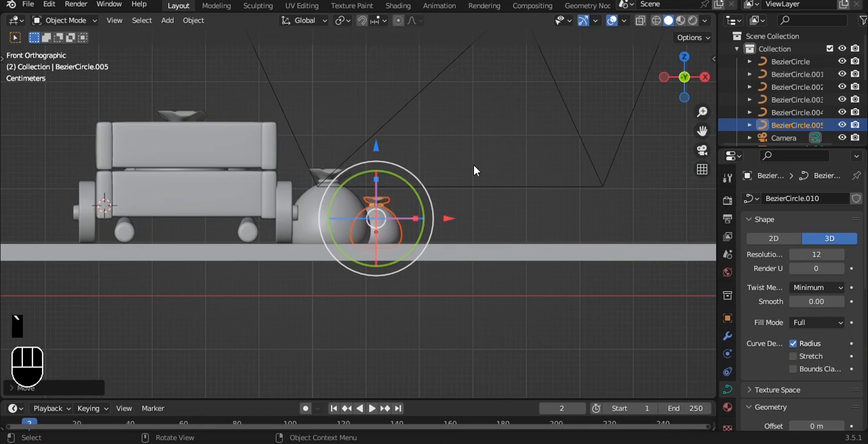
Return to the camera view, save the file, and define a render region around the whole camera frame.
{"action": "key", "text": "KP_0"}
{"action": "left_click", "coordinate": [582, 195]}
{"action": "scroll", "coordinate": [581, 192], "scroll_direction": "down", "scroll_amount": 3}
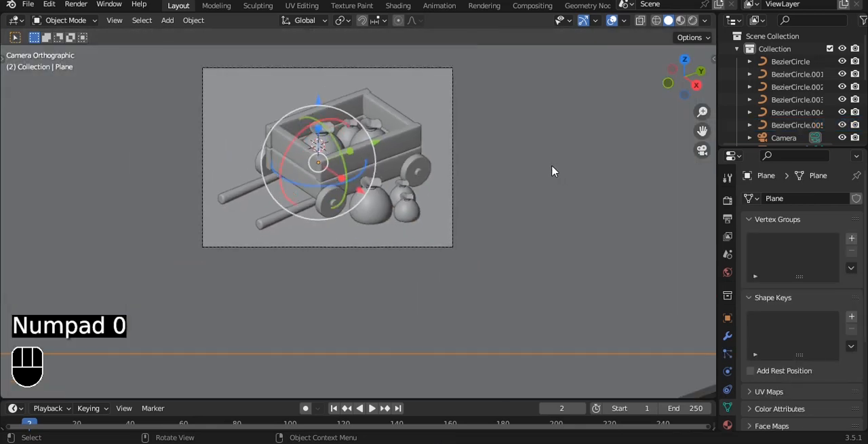
{"action": "key", "text": "ctrl+s"}
{"action": "middle_click_drag", "start_coordinate": [383, 177], "coordinate": [375, 210], "text": "shift"}
{"action": "key", "text": "ctrl+b"}
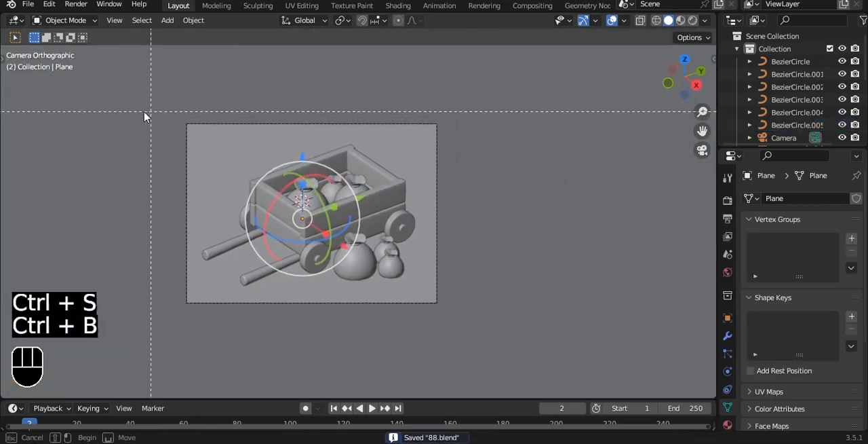
{"action": "left_click_drag", "start_coordinate": [139, 109], "coordinate": [488, 325]}
Split the 3D viewport in two, with the camera view in rendered shading on one side and solid shading on the other.
{"action": "left_click", "coordinate": [693, 20]}
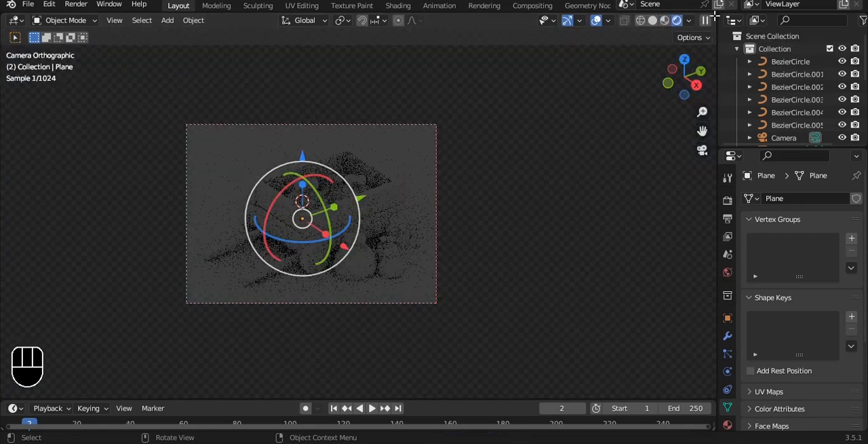
{"action": "left_click_drag", "start_coordinate": [714, 16], "coordinate": [258, 92]}
{"action": "key", "text": "Home"}
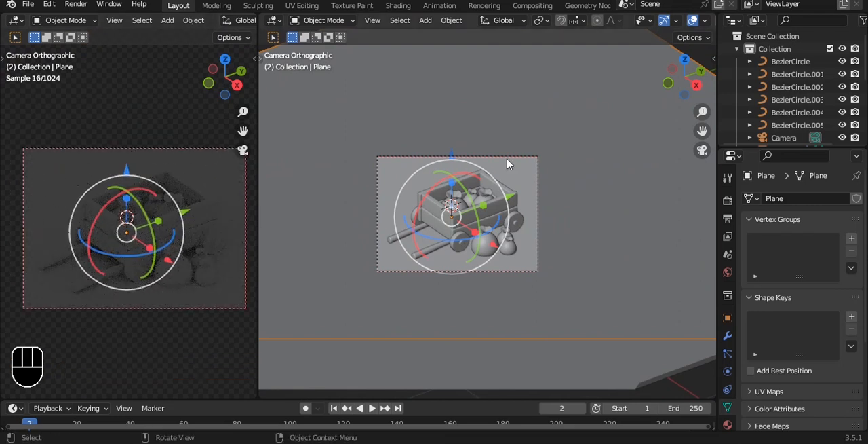
{"action": "key", "text": "q"}
{"action": "left_click", "coordinate": [508, 163]}
Add an area light, raise it above the cart, and save the file.
{"action": "middle_click_drag", "start_coordinate": [591, 174], "coordinate": [556, 117], "text": "alt"}
{"action": "key", "text": "shift+a"}
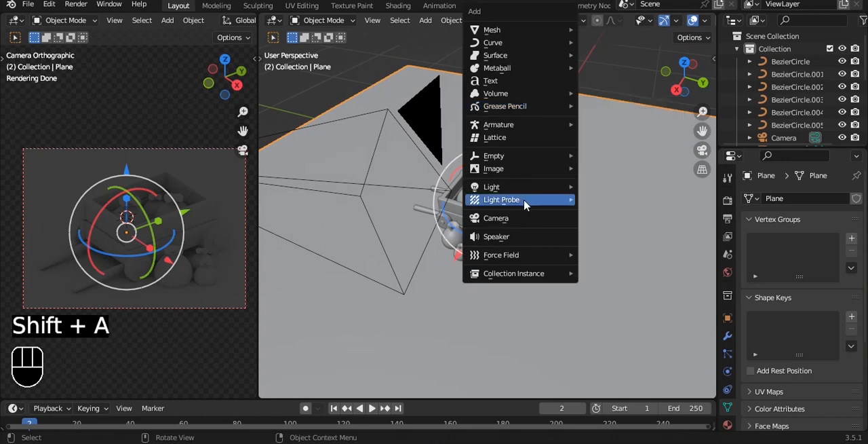
{"action": "mouse_move", "coordinate": [518, 186]}
{"action": "left_click", "coordinate": [608, 230]}
{"action": "left_click_drag", "start_coordinate": [601, 221], "coordinate": [535, 174], "text": "alt"}
{"action": "left_click_drag", "start_coordinate": [479, 129], "coordinate": [495, 361]}
{"action": "left_click_drag", "start_coordinate": [497, 232], "coordinate": [561, 238], "text": "alt"}
{"action": "key", "text": "ctrl+s"}
Select the cart body and create a new material for it in the Shading workspace, using the rendered camera view.
{"action": "scroll", "coordinate": [541, 220], "scroll_direction": "up", "scroll_amount": 3}
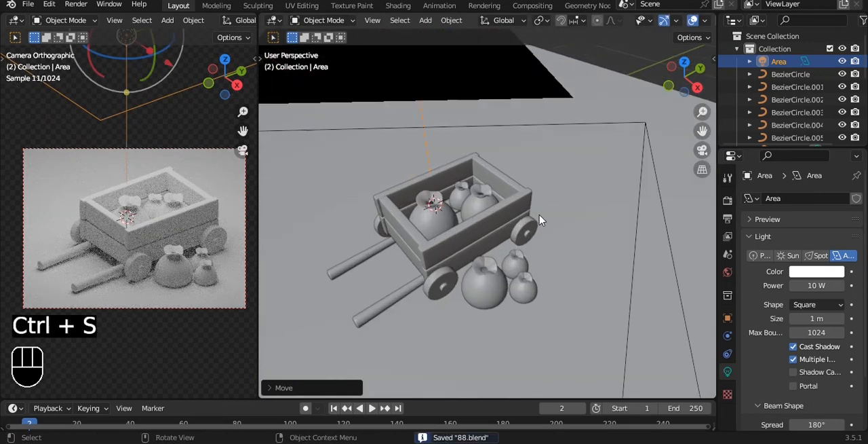
{"action": "left_click", "coordinate": [493, 258]}
{"action": "left_click", "coordinate": [398, 6]}
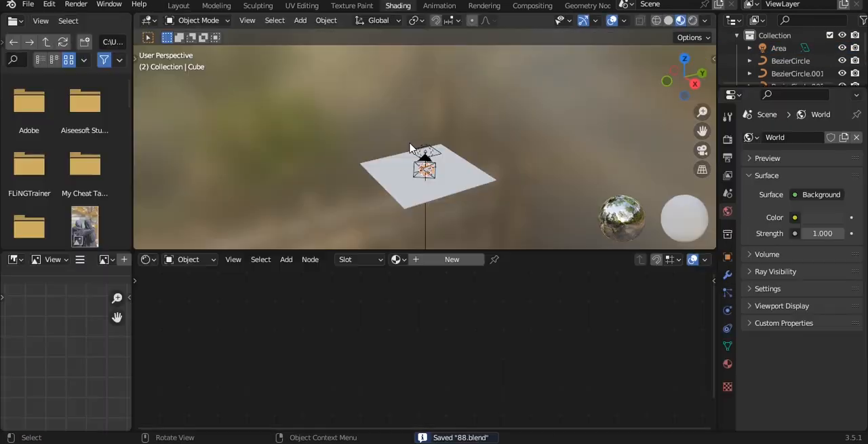
{"action": "key", "text": "KP_0"}
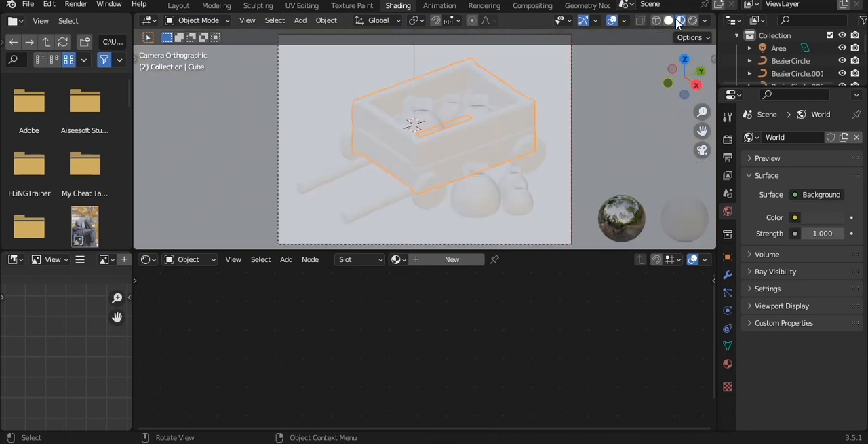
{"action": "left_click", "coordinate": [692, 21]}
{"action": "left_click", "coordinate": [447, 259]}
Add a Mix node to the cart body's material and set its data type to Color.
{"action": "key", "text": "shift+a"}
{"action": "left_click", "coordinate": [364, 293]}
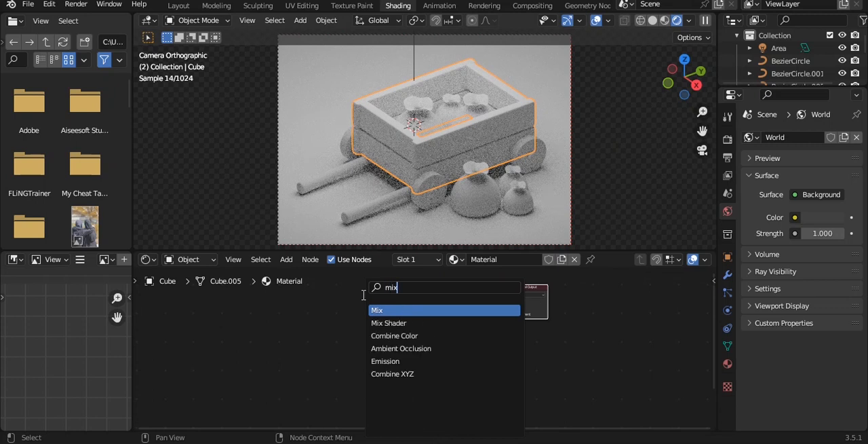
{"action": "key", "text": "Return"}
{"action": "left_click", "coordinate": [351, 302]}
{"action": "scroll", "coordinate": [351, 302], "scroll_direction": "up", "scroll_amount": 4}
{"action": "left_click", "coordinate": [305, 292]}
{"action": "left_click", "coordinate": [314, 324]}
{"action": "middle_click_drag", "start_coordinate": [322, 342], "coordinate": [397, 380]}
{"action": "left_click", "coordinate": [386, 372]}
{"action": "left_click", "coordinate": [379, 355]}
{"action": "left_click", "coordinate": [378, 355]}
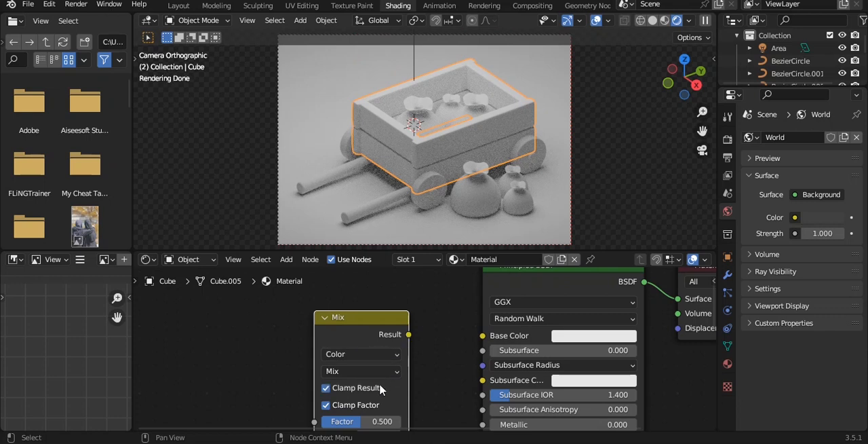
Set the Mix node to Multiply with Clamp Result off and connect its Result to the shader's Base Color.
{"action": "left_click", "coordinate": [380, 383]}
{"action": "left_click", "coordinate": [369, 371]}
{"action": "left_click", "coordinate": [346, 332]}
{"action": "left_click_drag", "start_coordinate": [479, 346], "coordinate": [479, 347]}
{"action": "scroll", "coordinate": [474, 346], "scroll_direction": "down", "scroll_amount": 5}
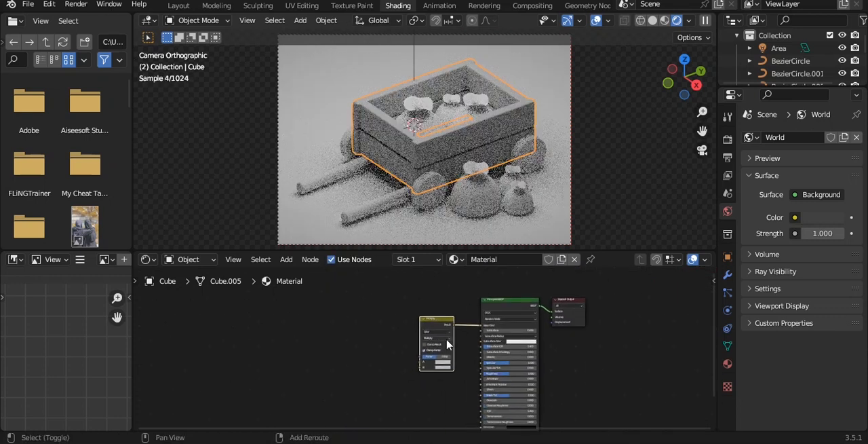
{"action": "scroll", "coordinate": [449, 367], "scroll_direction": "up", "scroll_amount": 3}
Add a ColorRamp node and connect its Color output to the Multiply node's B input.
{"action": "key", "text": "shift+a"}
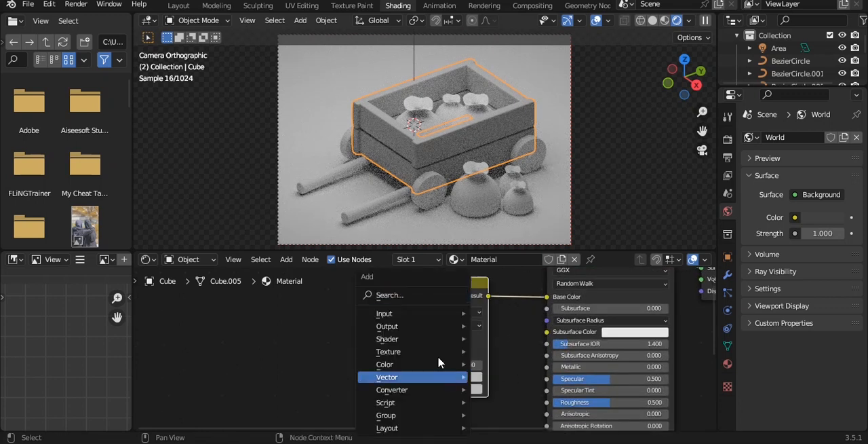
{"action": "left_click", "coordinate": [401, 296]}
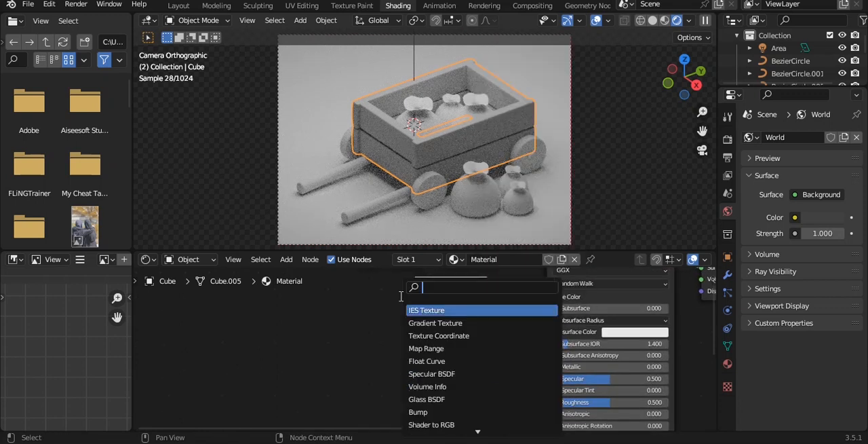
{"action": "type", "text": "ramp"}
{"action": "key", "text": "Return"}
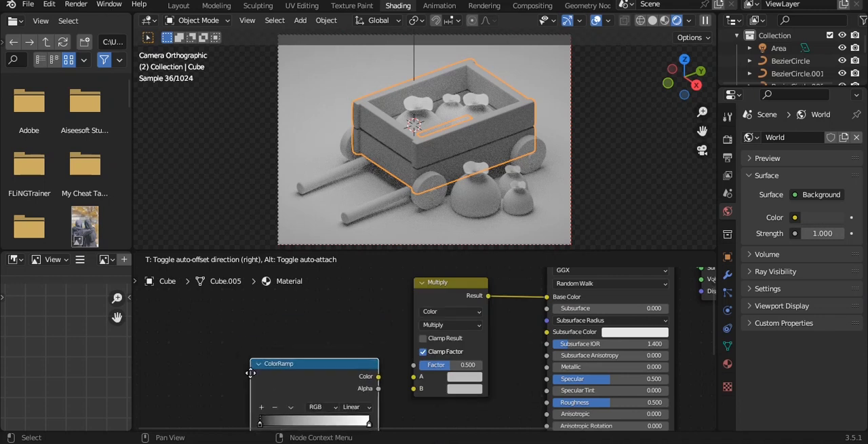
{"action": "left_click", "coordinate": [253, 374]}
{"action": "left_click_drag", "start_coordinate": [409, 395], "coordinate": [411, 391]}
{"action": "scroll", "coordinate": [410, 391], "scroll_direction": "down", "scroll_amount": 3}
{"action": "middle_click_drag", "start_coordinate": [418, 375], "coordinate": [463, 334]}
{"action": "left_click_drag", "start_coordinate": [403, 349], "coordinate": [414, 364]}
Add an Ambient Occlusion node, connect its Color to Multiply's A and its AO to the ColorRamp's Fac, and save.
{"action": "key", "text": "shift+a"}
{"action": "left_click", "coordinate": [384, 297]}
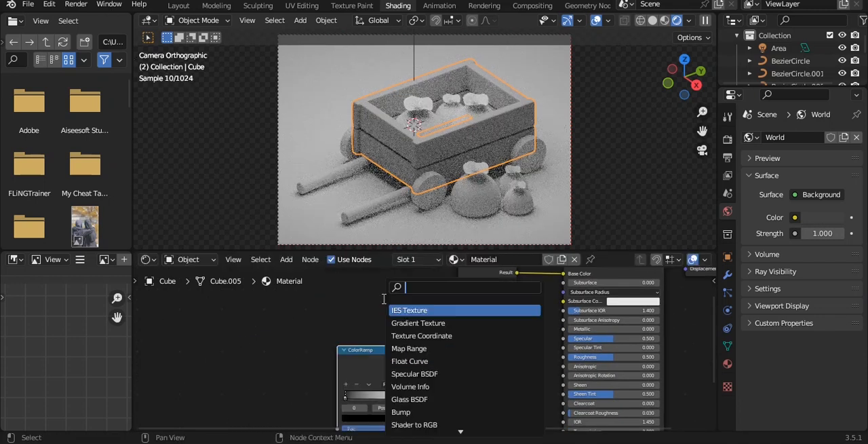
{"action": "type", "text": "ao"}
{"action": "key", "text": "Down"}
{"action": "key", "text": "Return"}
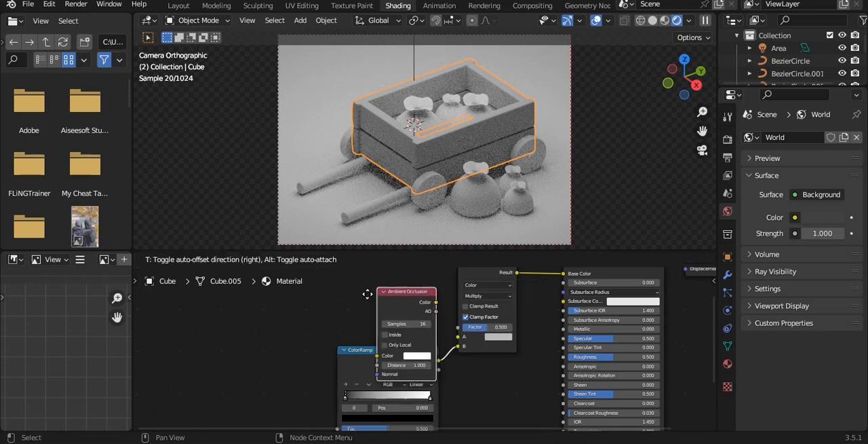
{"action": "left_click", "coordinate": [251, 310]}
{"action": "scroll", "coordinate": [322, 359], "scroll_direction": "up", "scroll_amount": 1}
{"action": "left_click_drag", "start_coordinate": [304, 327], "coordinate": [329, 366]}
{"action": "left_click_drag", "start_coordinate": [304, 316], "coordinate": [461, 338]}
{"action": "middle_click_drag", "start_coordinate": [432, 365], "coordinate": [443, 350]}
{"action": "key", "text": "ctrl+s"}
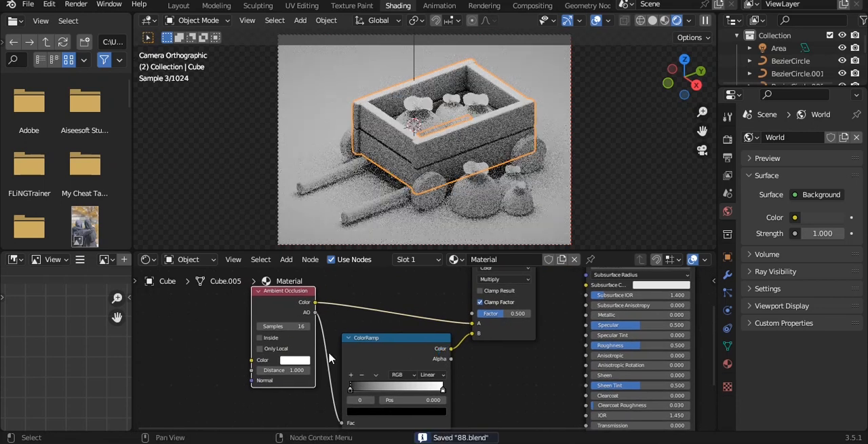
Move the ColorRamp's black stop to 0.105 and set the Ambient Occlusion color to a saturated orange.
{"action": "scroll", "coordinate": [427, 349], "scroll_direction": "up", "scroll_amount": 2}
{"action": "left_click_drag", "start_coordinate": [312, 407], "coordinate": [329, 407]}
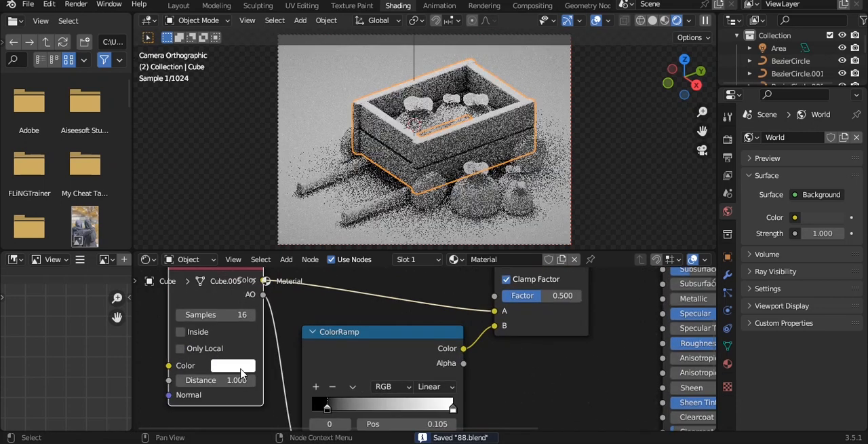
{"action": "left_click", "coordinate": [238, 368]}
{"action": "left_click_drag", "start_coordinate": [269, 234], "coordinate": [237, 252]}
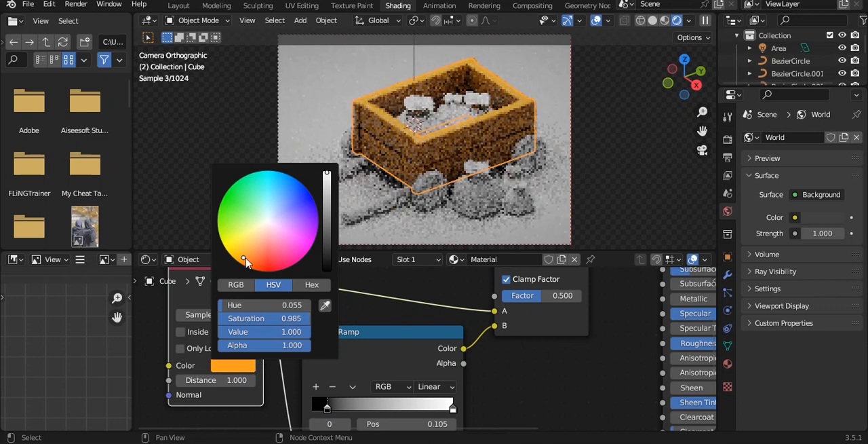
Set the cart body material's Roughness to 0.700 and save the file.
{"action": "middle_click_drag", "start_coordinate": [658, 373], "coordinate": [491, 371]}
{"action": "left_click_drag", "start_coordinate": [556, 341], "coordinate": [594, 341]}
{"action": "scroll", "coordinate": [478, 169], "scroll_direction": "up", "scroll_amount": 1}
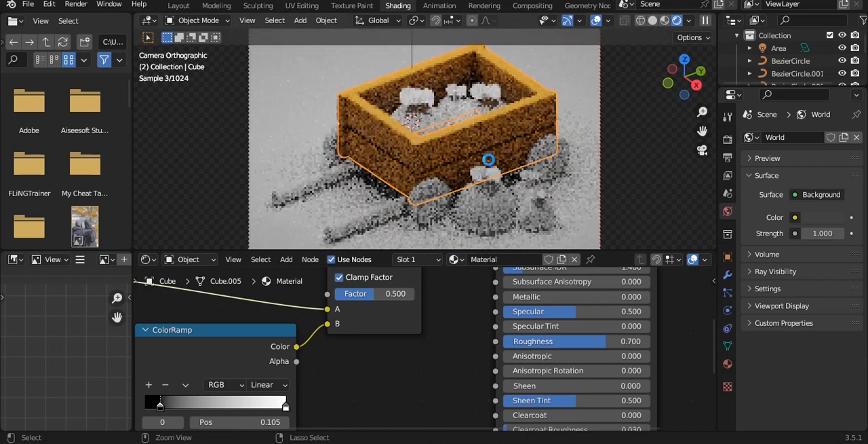
{"action": "key", "text": "ctrl+s"}
Shift the Ambient Occlusion color to about hue 0.039 and saturation 0.947, move the ColorRamp's black stop slightly lower, and save.
{"action": "left_click_drag", "start_coordinate": [306, 380], "coordinate": [359, 321], "text": "alt"}
{"action": "scroll", "coordinate": [359, 321], "scroll_direction": "down", "scroll_amount": 1}
{"action": "left_click_drag", "start_coordinate": [251, 355], "coordinate": [416, 388], "text": "alt"}
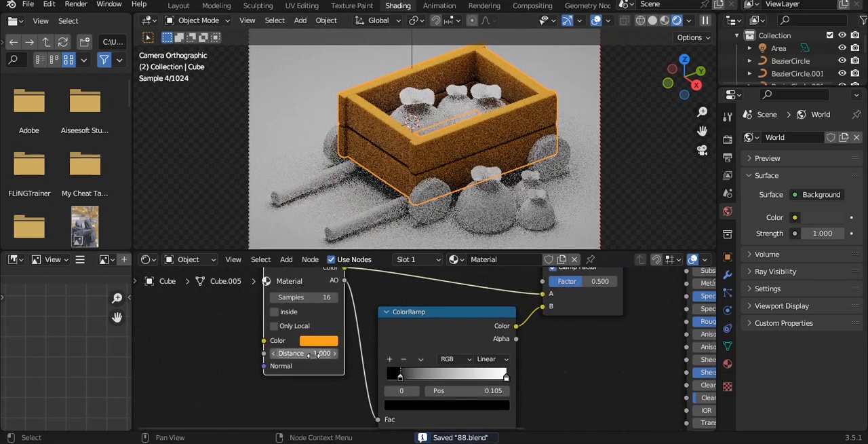
{"action": "left_click", "coordinate": [318, 341]}
{"action": "mouse_move", "coordinate": [328, 249]}
{"action": "left_mouse_down"}
{"action": "mouse_move", "coordinate": [339, 253]}
{"action": "mouse_move", "coordinate": [333, 243]}
{"action": "left_mouse_up"}
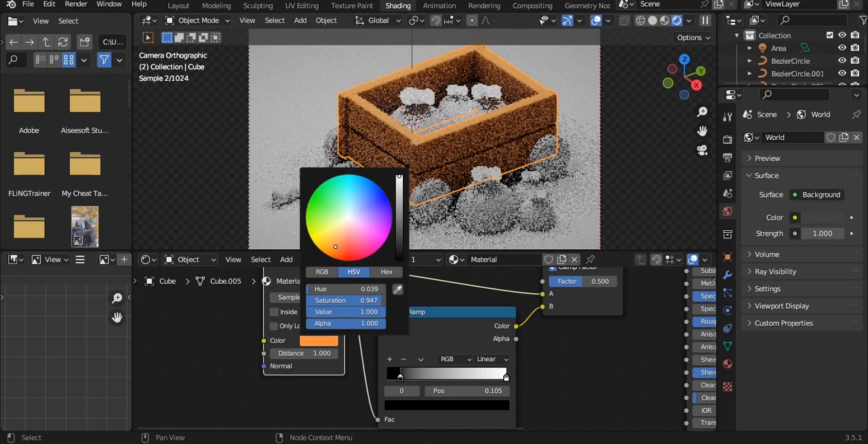
{"action": "left_click_drag", "start_coordinate": [400, 375], "coordinate": [393, 373]}
{"action": "middle_click_drag", "start_coordinate": [466, 160], "coordinate": [450, 170], "text": "shift"}
{"action": "key", "text": "ctrl+s"}
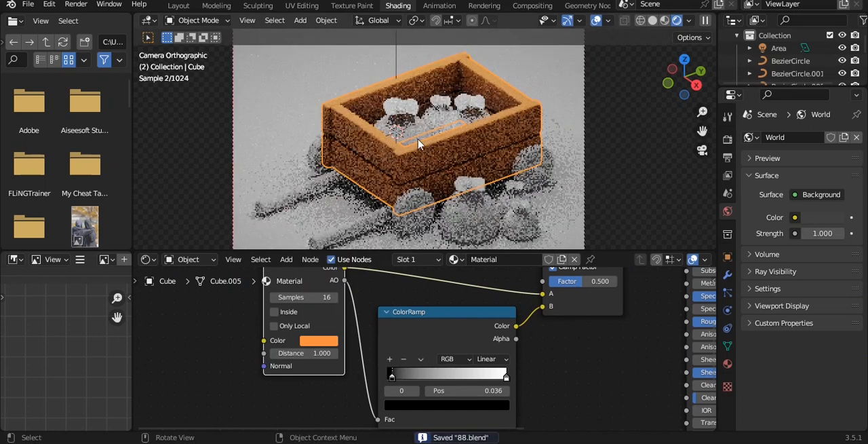
Create a new material for the front sack in the cart with a golden yellow base color, about hue 0.076 and saturation 0.987.
{"action": "left_click", "coordinate": [409, 138]}
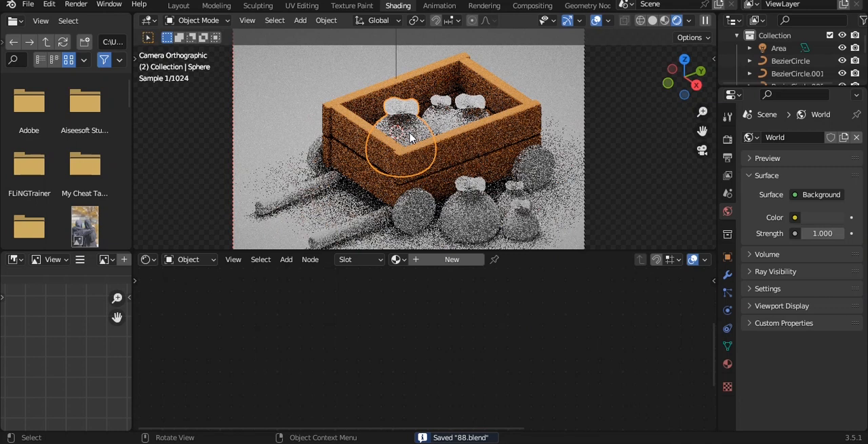
{"action": "left_click", "coordinate": [440, 263]}
{"action": "left_click_drag", "start_coordinate": [518, 300], "coordinate": [253, 380], "text": "alt"}
{"action": "left_click", "coordinate": [517, 290]}
{"action": "left_click", "coordinate": [505, 194]}
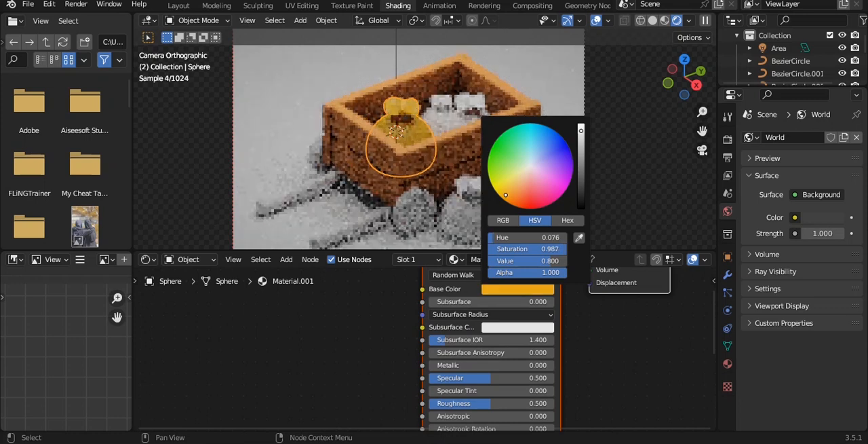
Link the front sack's yellow material to the other two sacks in the cart.
{"action": "scroll", "coordinate": [471, 100], "scroll_direction": "up", "scroll_amount": 2}
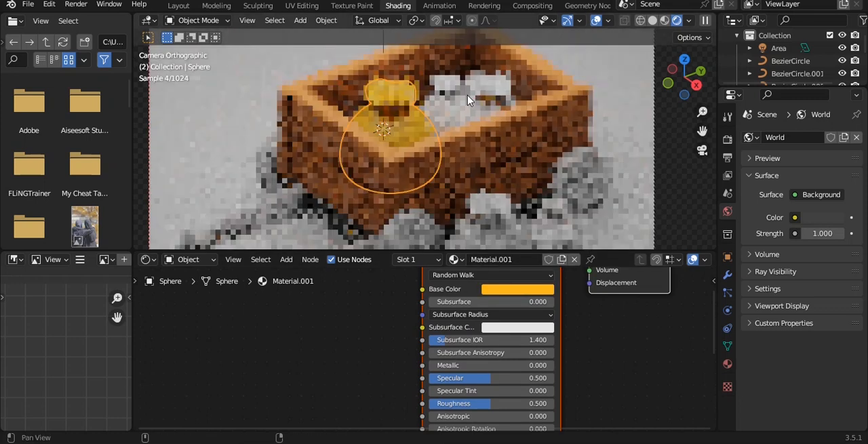
{"action": "scroll", "coordinate": [469, 100], "scroll_direction": "down", "scroll_amount": 2}
{"action": "left_click", "coordinate": [469, 134]}
{"action": "left_click", "coordinate": [398, 155], "text": "shift"}
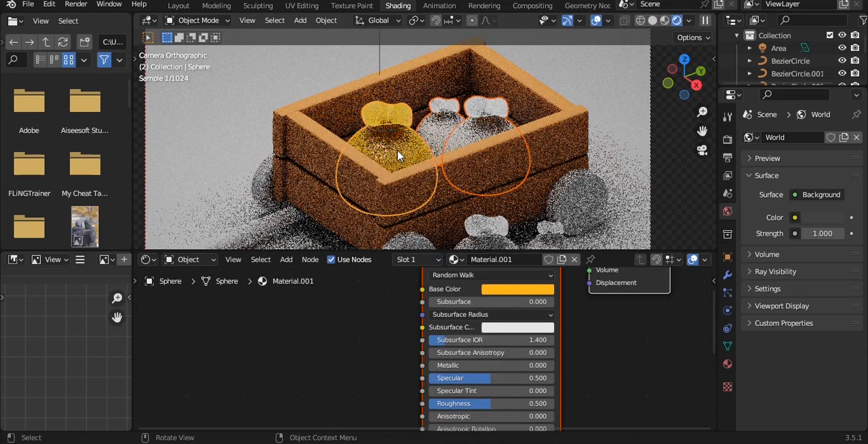
{"action": "key", "text": "ctrl+l"}
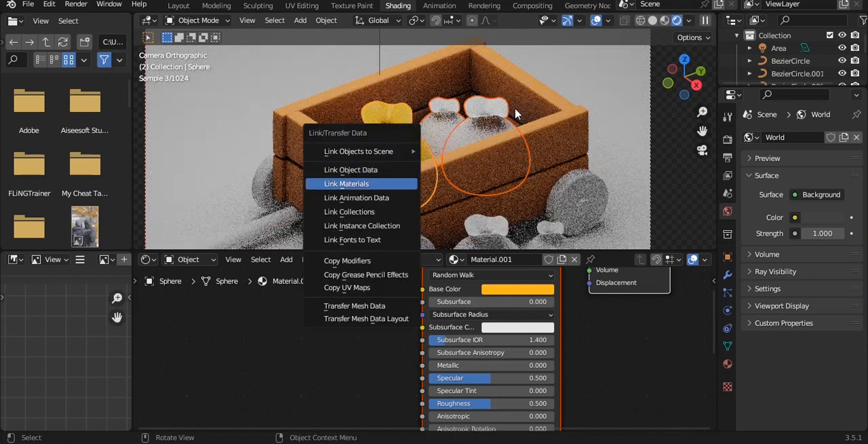
{"action": "left_click", "coordinate": [346, 184]}
Link the cart body's brown material to the wheels.
{"action": "scroll", "coordinate": [525, 128], "scroll_direction": "down", "scroll_amount": 1}
{"action": "left_click", "coordinate": [541, 185]}
{"action": "middle_click_drag", "start_coordinate": [584, 207], "coordinate": [589, 143], "text": "shift"}
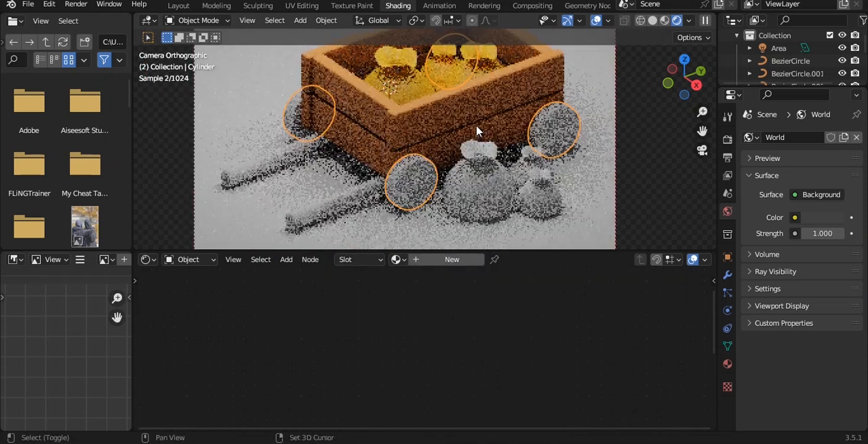
{"action": "left_click", "coordinate": [476, 130], "text": "shift"}
{"action": "key", "text": "ctrl+l"}
{"action": "left_click", "coordinate": [477, 130]}
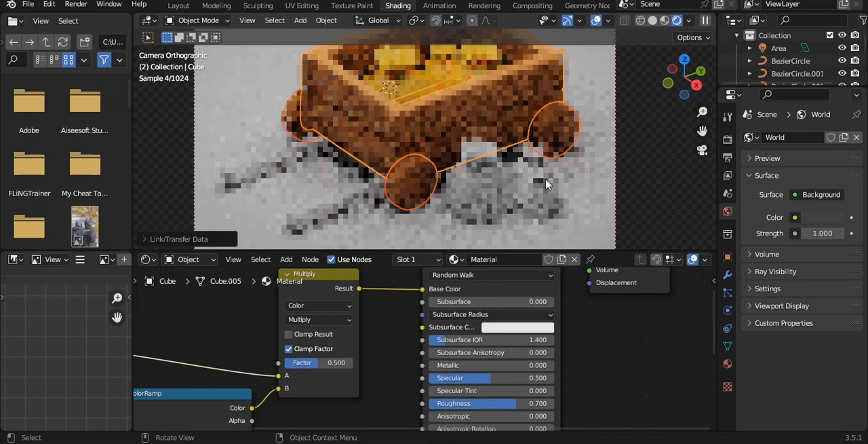
Link the wheels' brown material to the cart's two handles.
{"action": "left_click", "coordinate": [540, 199]}
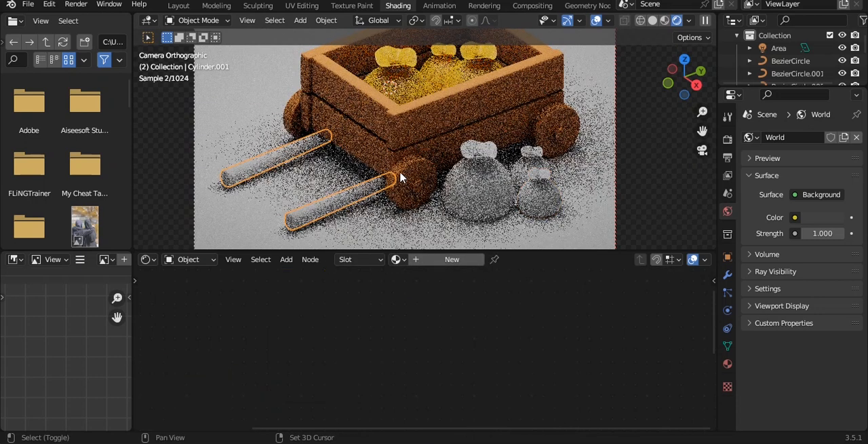
{"action": "left_click", "coordinate": [400, 177], "text": "shift"}
{"action": "key", "text": "ctrl+l"}
{"action": "left_click", "coordinate": [451, 102]}
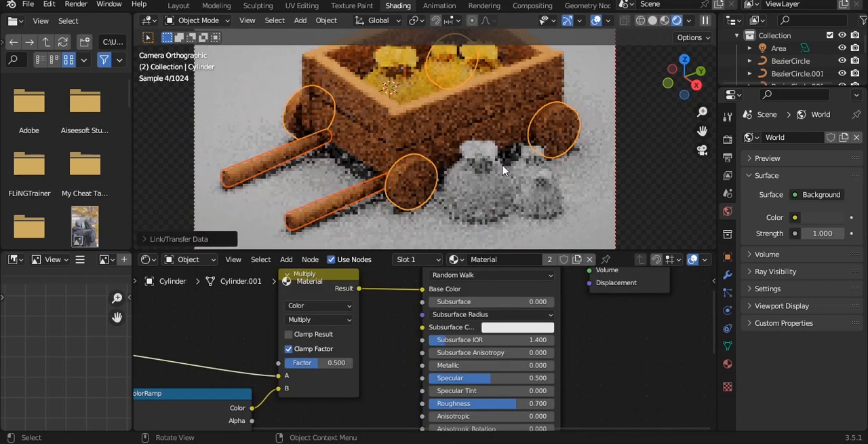
{"action": "left_click", "coordinate": [481, 187]}
{"action": "left_click", "coordinate": [524, 177], "text": "shift"}
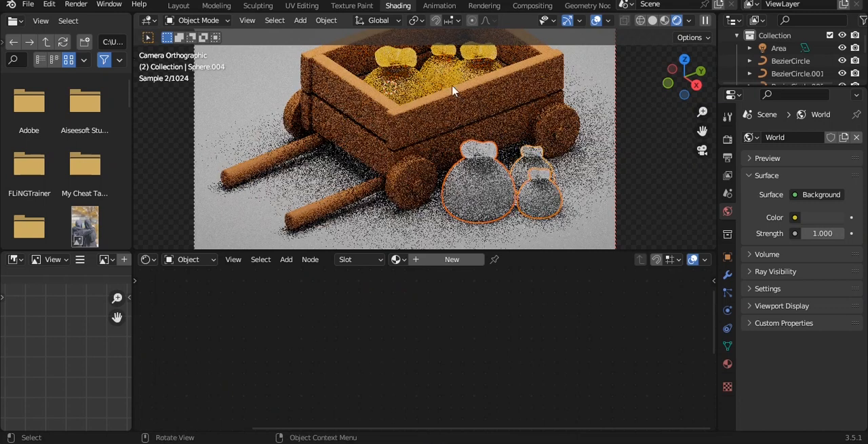
{"action": "left_click", "coordinate": [453, 90], "text": "shift"}
{"action": "key", "text": "ctrl+l"}
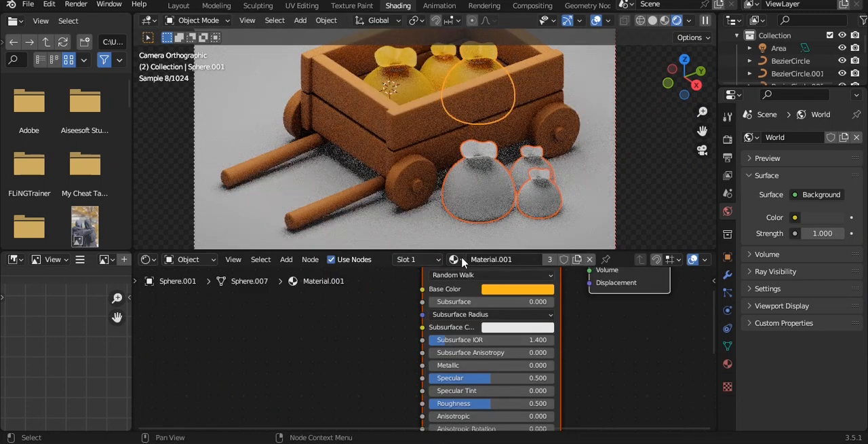
{"action": "left_click", "coordinate": [418, 150], "text": "shift"}
{"action": "key", "text": "ctrl+l"}
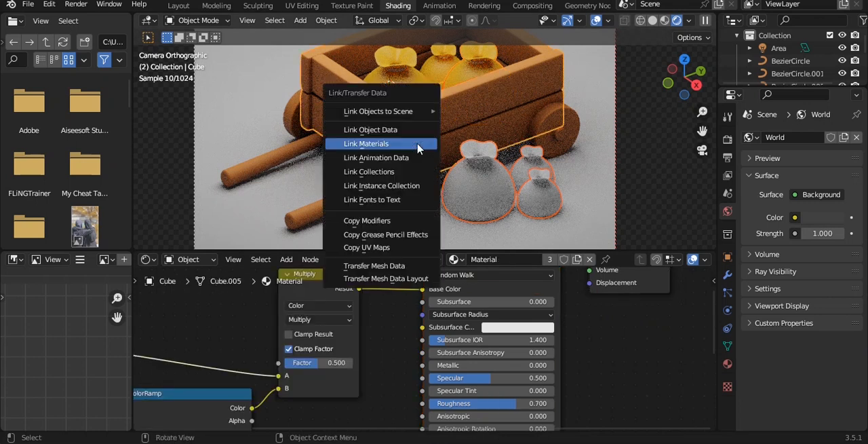
{"action": "left_click", "coordinate": [633, 153]}
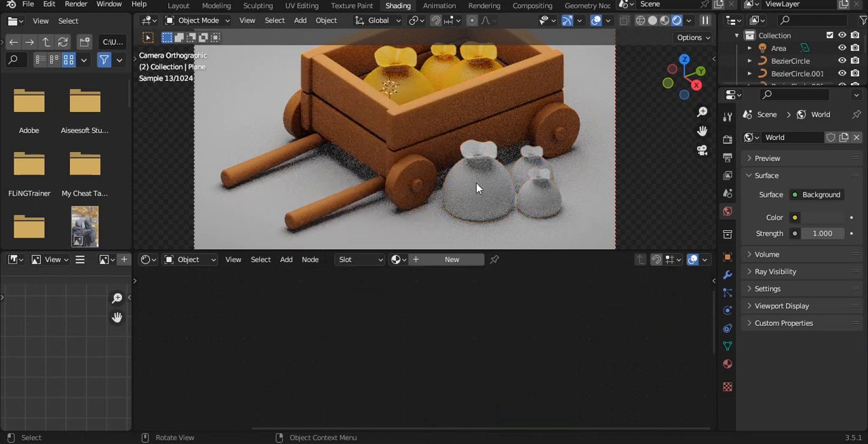
Link the cart body's brown material to the largest sack beside the cart.
{"action": "left_click", "coordinate": [409, 150], "text": "shift"}
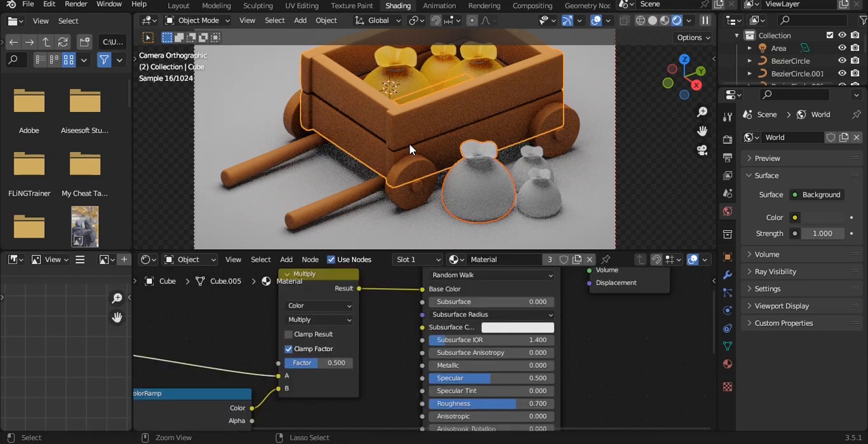
{"action": "key", "text": "ctrl+l"}
{"action": "left_click", "coordinate": [409, 141]}
{"action": "left_click", "coordinate": [465, 212]}
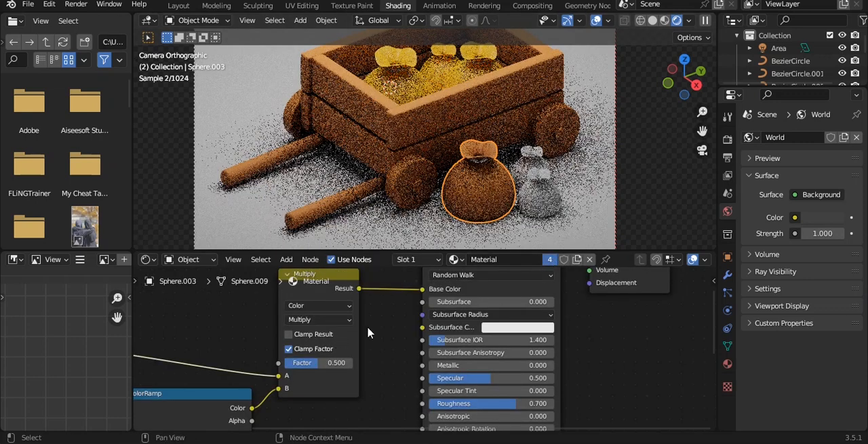
Make the large sack's material a single-user copy and set its Ambient Occlusion color to golden yellow, about hue 0.087 and saturation 0.971.
{"action": "left_click", "coordinate": [577, 259]}
{"action": "middle_click_drag", "start_coordinate": [320, 340], "coordinate": [628, 281]}
{"action": "left_click", "coordinate": [365, 361]}
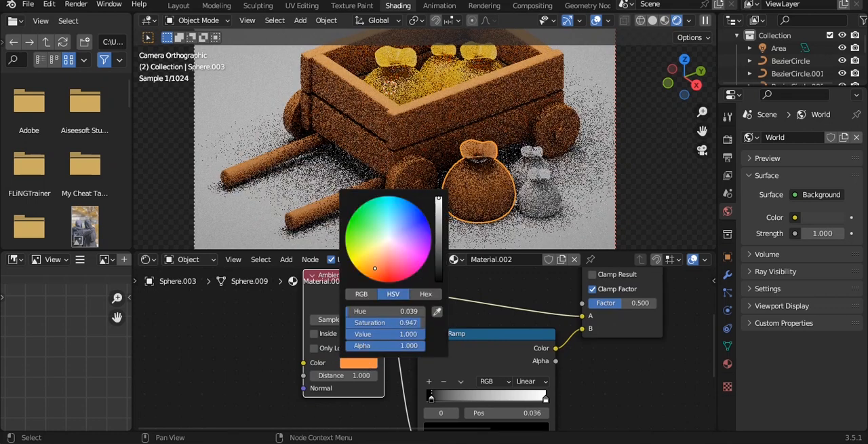
{"action": "left_click_drag", "start_coordinate": [376, 272], "coordinate": [368, 265]}
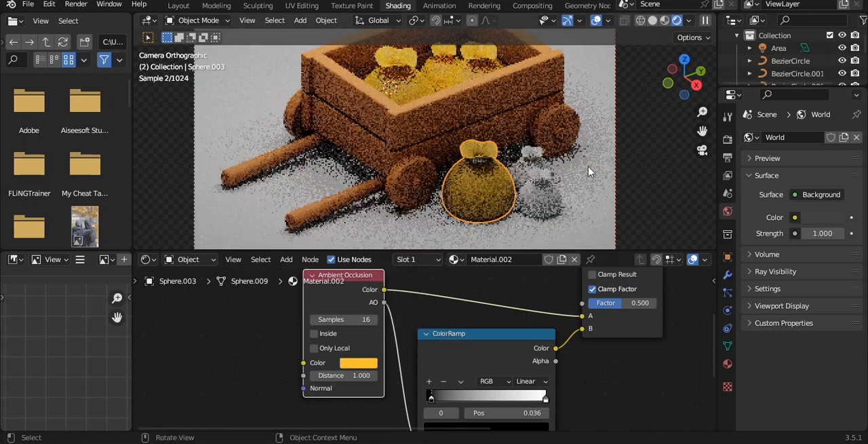
Move the sack material's ColorRamp black stop to the start and white stop to 0.236, and set the Multiply factor to 0.225.
{"action": "scroll", "coordinate": [588, 178], "scroll_direction": "up", "scroll_amount": 2}
{"action": "left_click_drag", "start_coordinate": [434, 396], "coordinate": [395, 398]}
{"action": "left_click", "coordinate": [545, 399]}
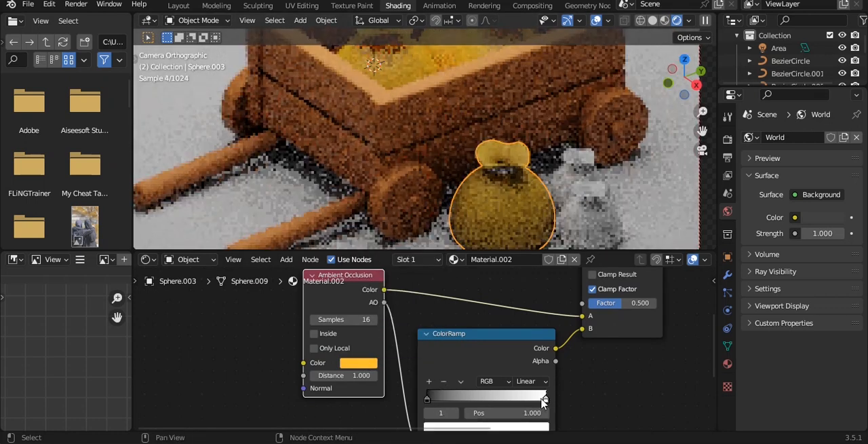
{"action": "left_click_drag", "start_coordinate": [545, 398], "coordinate": [455, 398]}
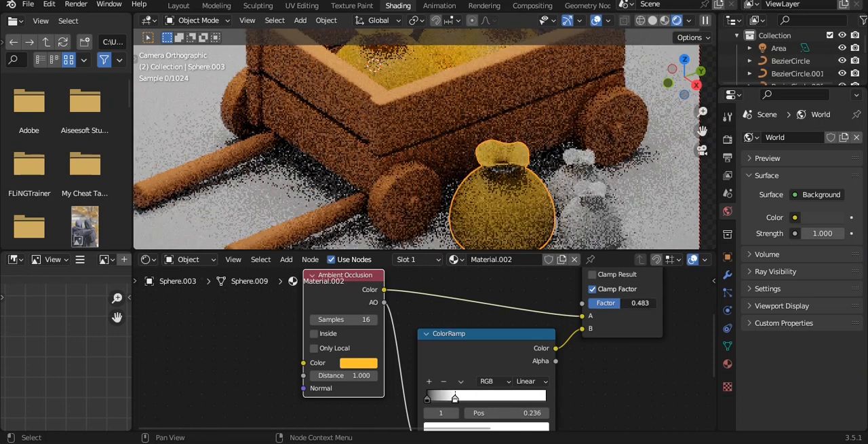
{"action": "left_click_drag", "start_coordinate": [621, 303], "coordinate": [602, 302]}
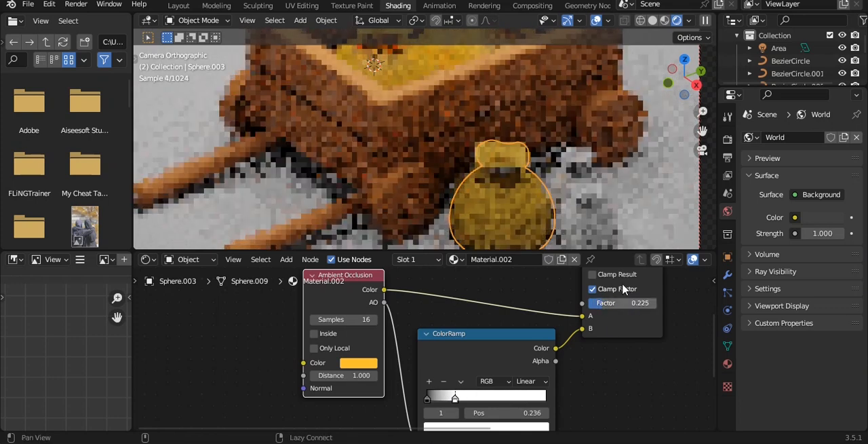
Set the sack material's Ambient Occlusion distance to 0 and save the file.
{"action": "middle_click_drag", "start_coordinate": [614, 298], "coordinate": [565, 327]}
{"action": "left_click_drag", "start_coordinate": [315, 404], "coordinate": [336, 404]}
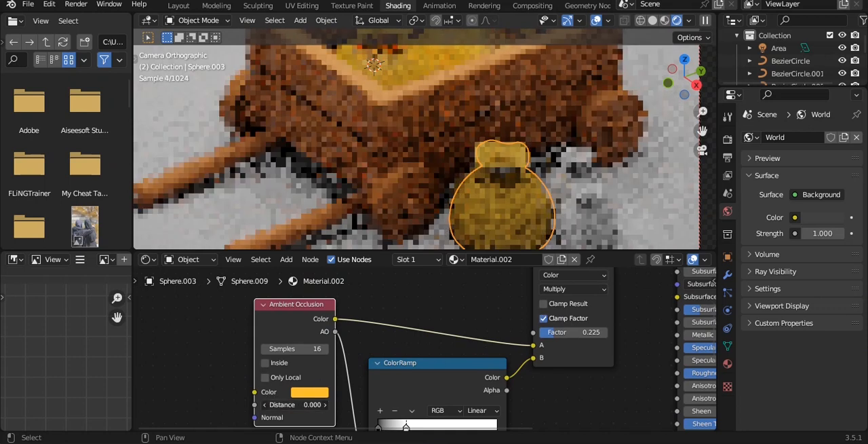
{"action": "left_click_drag", "start_coordinate": [296, 405], "coordinate": [293, 404]}
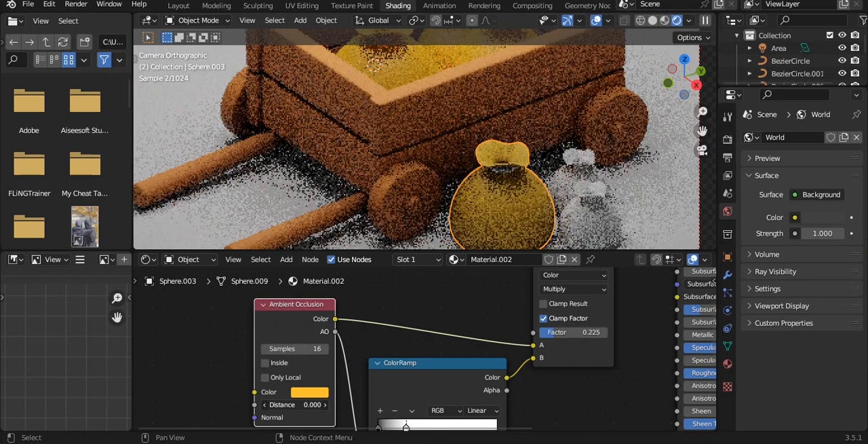
{"action": "scroll", "coordinate": [346, 353], "scroll_direction": "down", "scroll_amount": 2, "text": "shift"}
{"action": "scroll", "coordinate": [285, 339], "scroll_direction": "up", "scroll_amount": 2}
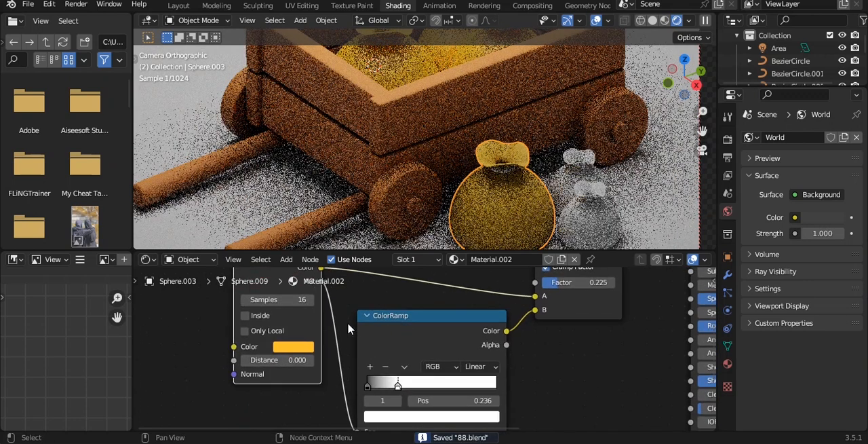
Try the Only Local option on the sack material's Ambient Occlusion node.
{"action": "left_click", "coordinate": [215, 328]}
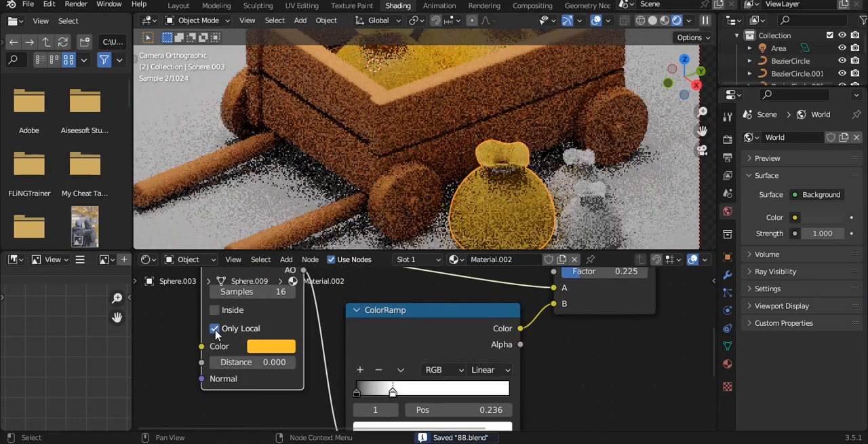
{"action": "left_click", "coordinate": [215, 328]}
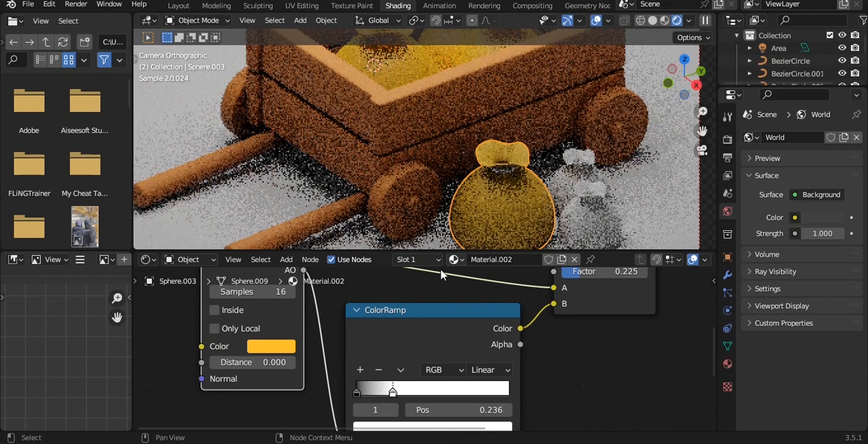
Shift the sack material's Ambient Occlusion color to a slightly more yellow gold.
{"action": "middle_click_drag", "start_coordinate": [449, 204], "coordinate": [447, 99]}
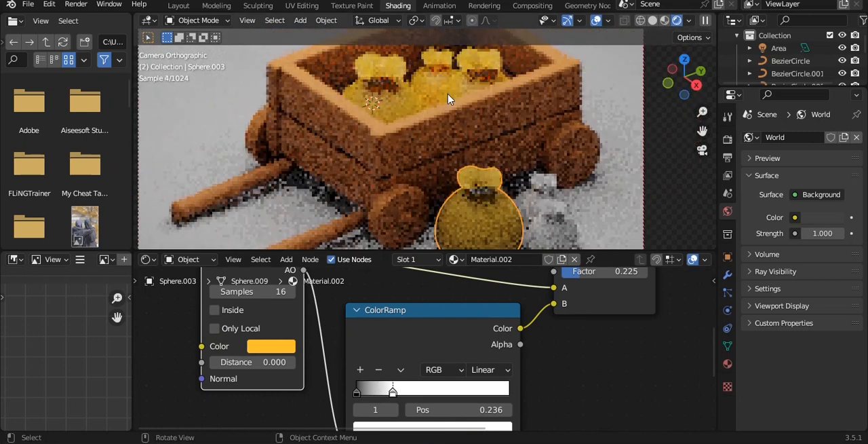
{"action": "left_click", "coordinate": [272, 350]}
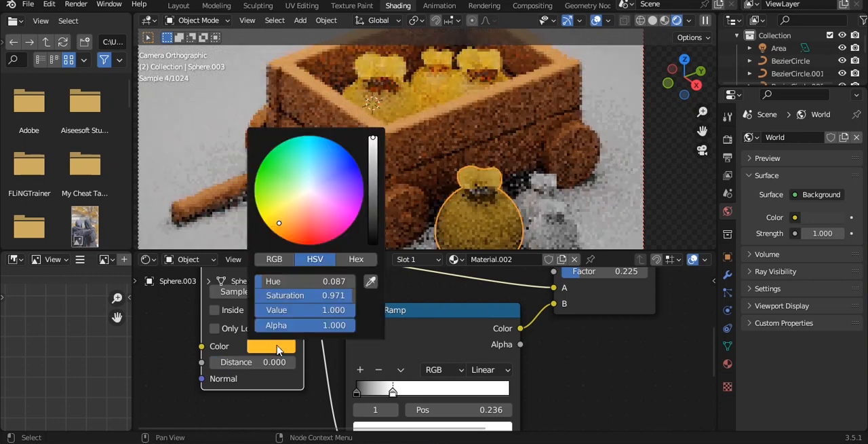
{"action": "left_click_drag", "start_coordinate": [283, 225], "coordinate": [267, 215]}
Link the large outside sack's yellow material to the three sacks in the cart and the two smaller ones beside it.
{"action": "left_click", "coordinate": [435, 83]}
{"action": "left_click", "coordinate": [395, 101], "text": "shift"}
{"action": "left_click", "coordinate": [475, 86], "text": "shift"}
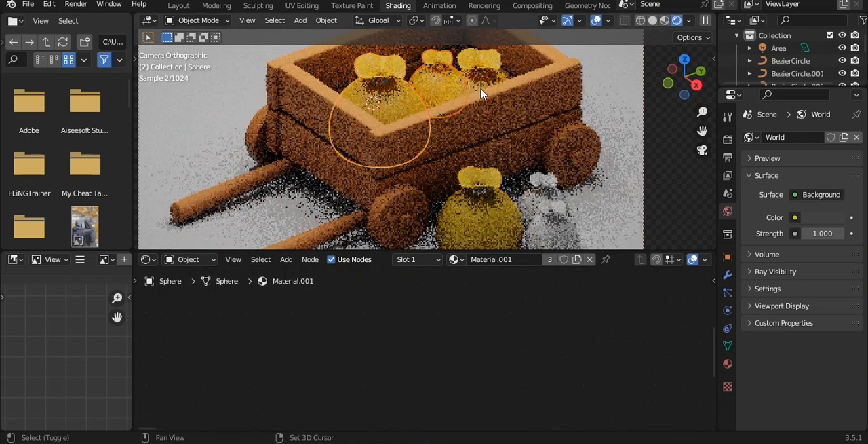
{"action": "left_click", "coordinate": [550, 227], "text": "shift"}
{"action": "left_click", "coordinate": [493, 228], "text": "shift"}
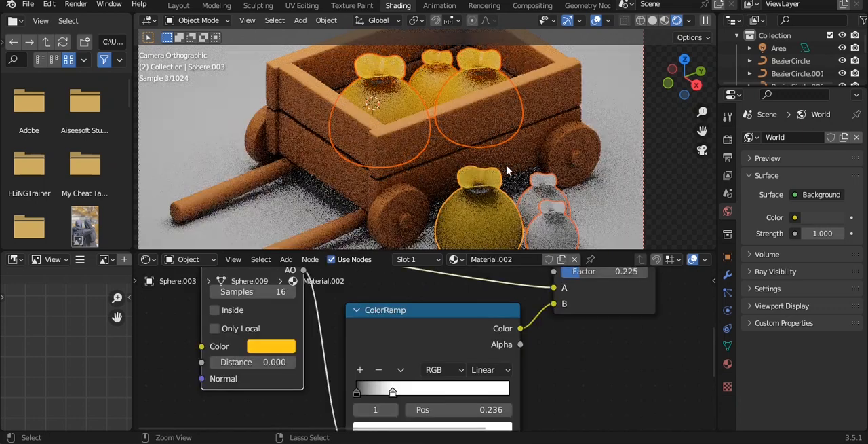
{"action": "key", "text": "ctrl+l"}
{"action": "left_click", "coordinate": [455, 166]}
{"action": "left_click", "coordinate": [670, 189]}
Switch to the Layout workspace and save the file.
{"action": "scroll", "coordinate": [670, 189], "scroll_direction": "down", "scroll_amount": 2}
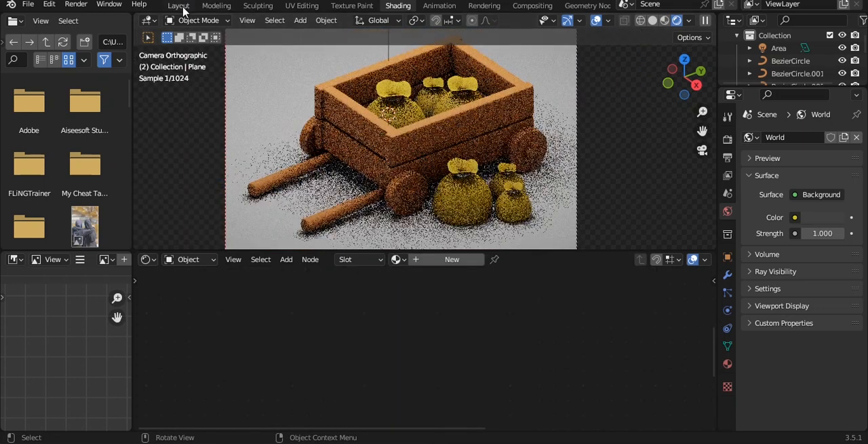
{"action": "left_click", "coordinate": [179, 6]}
{"action": "key", "text": "ctrl+s"}
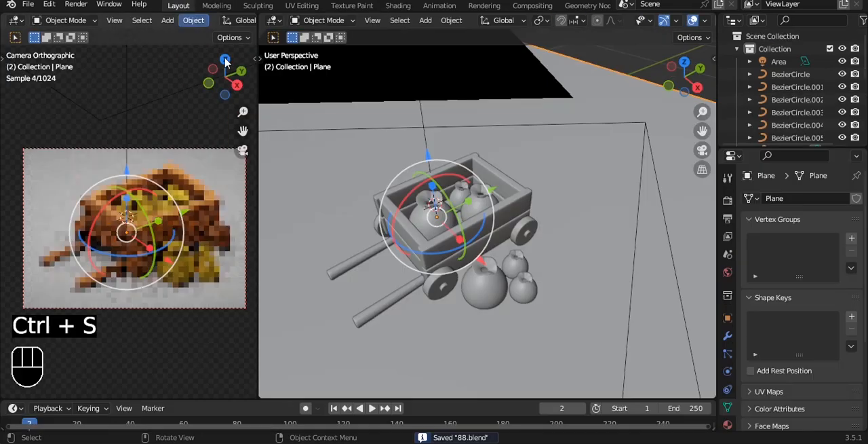
Change the shape of the area light above the cart to Disk.
{"action": "scroll", "coordinate": [522, 196], "scroll_direction": "down", "scroll_amount": 5}
{"action": "left_click_drag", "start_coordinate": [521, 196], "coordinate": [455, 139], "text": "alt"}
{"action": "left_click", "coordinate": [489, 89]}
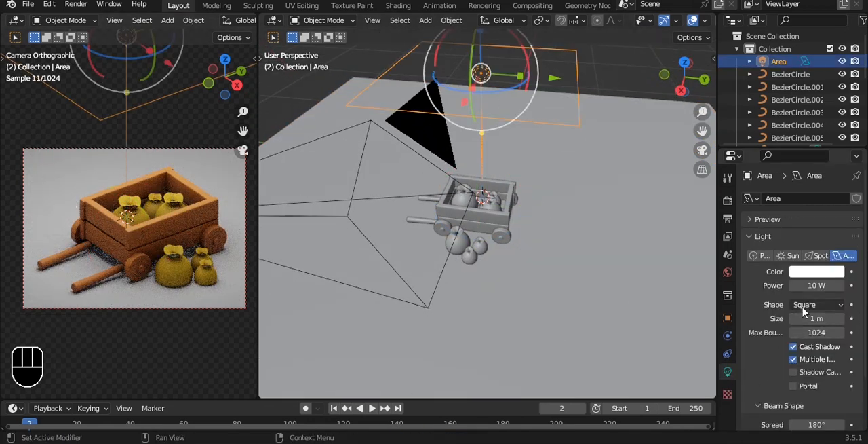
{"action": "left_click", "coordinate": [804, 305]}
{"action": "left_click", "coordinate": [807, 349]}
Try the area light's power at 300 W, 100 W and 50 W.
{"action": "left_click", "coordinate": [821, 285]}
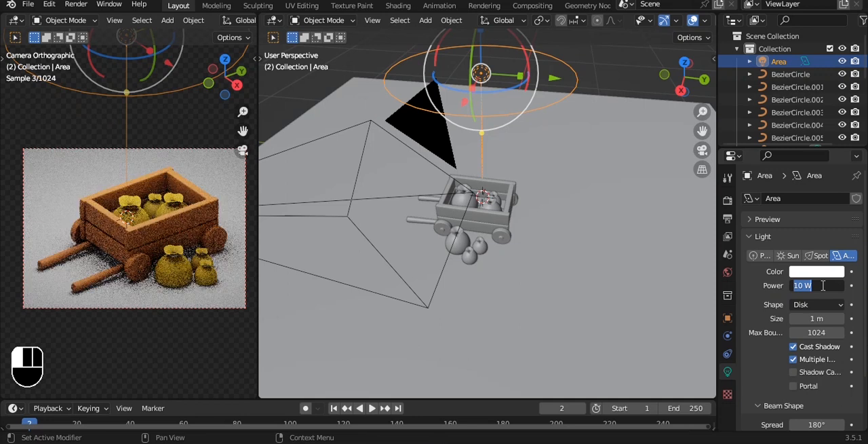
{"action": "type", "text": "300"}
{"action": "key", "text": "Return"}
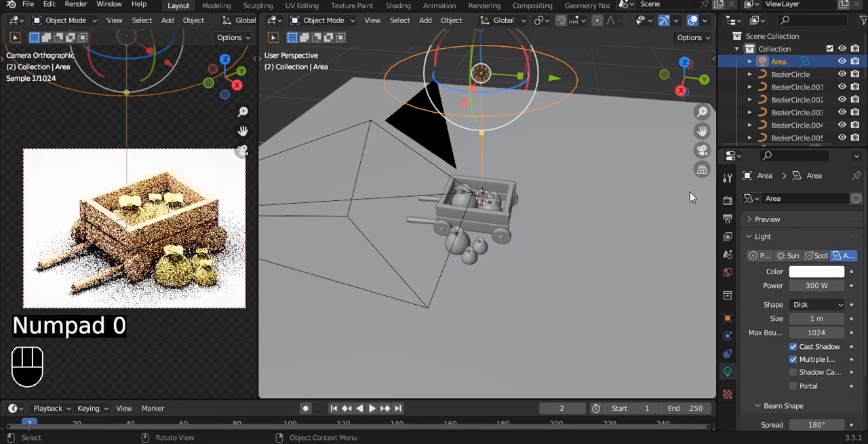
{"action": "left_click", "coordinate": [819, 285]}
{"action": "type", "text": "100"}
{"action": "key", "text": "Return"}
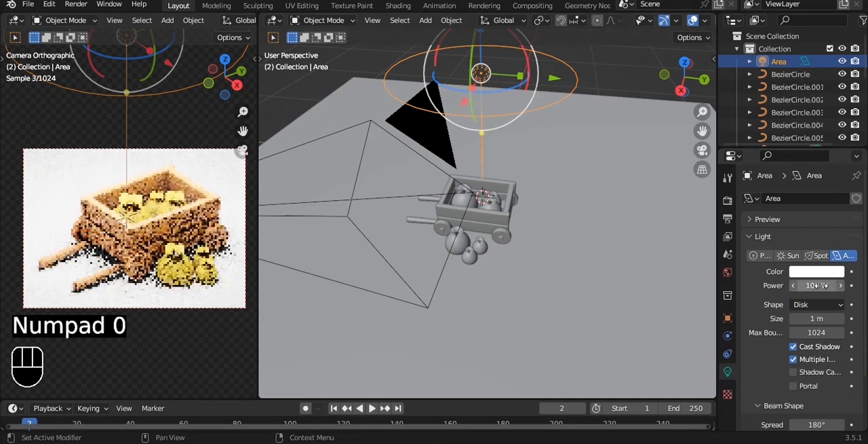
{"action": "left_click", "coordinate": [818, 284]}
{"action": "type", "text": "50"}
{"action": "key", "text": "Return"}
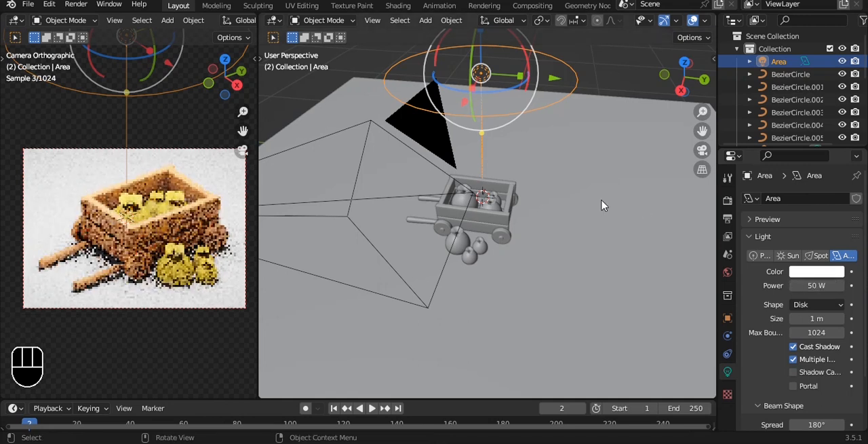
Set the area light's power to 20 W and save the file.
{"action": "left_click", "coordinate": [821, 285]}
{"action": "type", "text": "20"}
{"action": "key", "text": "Return"}
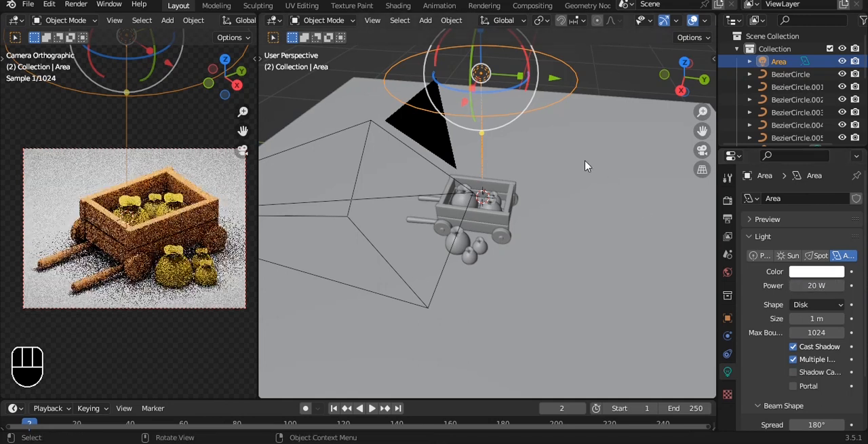
{"action": "key", "text": "ctrl+s"}
Duplicate the area light and shift the copy along the Y axis.
{"action": "scroll", "coordinate": [542, 102], "scroll_direction": "down", "scroll_amount": 3}
{"action": "middle_click_drag", "start_coordinate": [525, 96], "coordinate": [557, 147]}
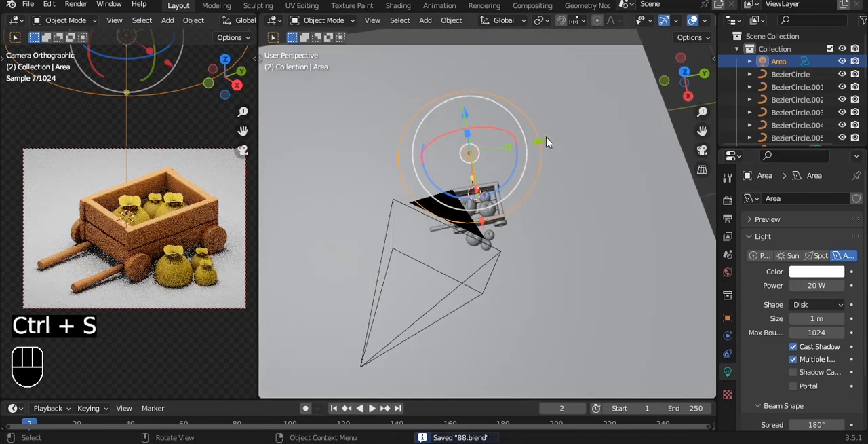
{"action": "key", "text": "shift+d"}
{"action": "key", "text": "x"}
{"action": "key", "text": "y"}
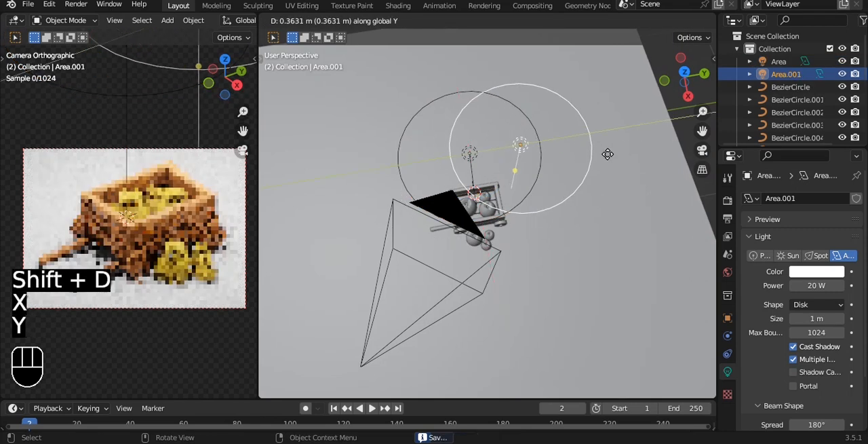
{"action": "left_click", "coordinate": [649, 164]}
In top view, move the duplicated light along X and Y to beside the camera and aim it at the cart.
{"action": "key", "text": "grave"}
{"action": "left_click", "coordinate": [651, 140]}
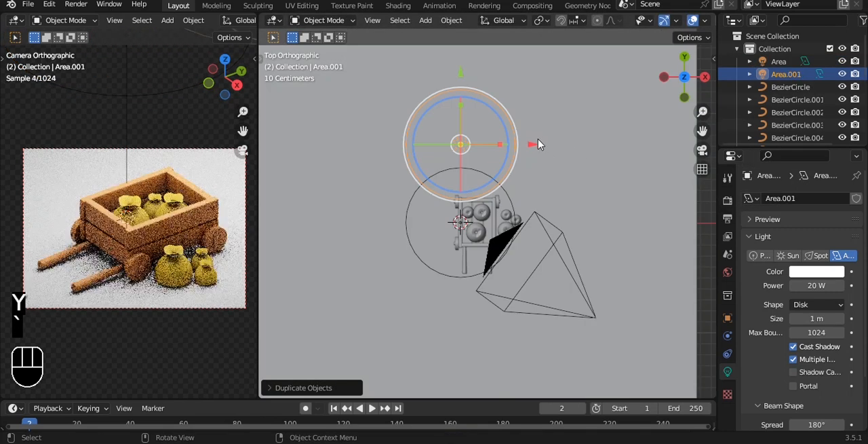
{"action": "key", "text": "g"}
{"action": "key", "text": "x"}
{"action": "left_click", "coordinate": [592, 79]}
{"action": "key", "text": "g"}
{"action": "key", "text": "y"}
{"action": "left_click", "coordinate": [530, 207]}
{"action": "key", "text": "shift+t"}
{"action": "left_click", "coordinate": [594, 297]}
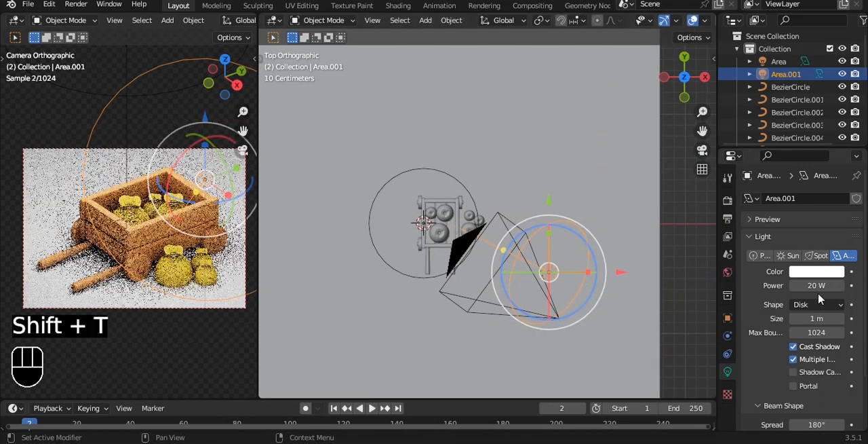
Tint the duplicated light a warm orange, about hue 0.062 and saturation 0.740.
{"action": "left_click", "coordinate": [817, 272]}
{"action": "left_click", "coordinate": [767, 167]}
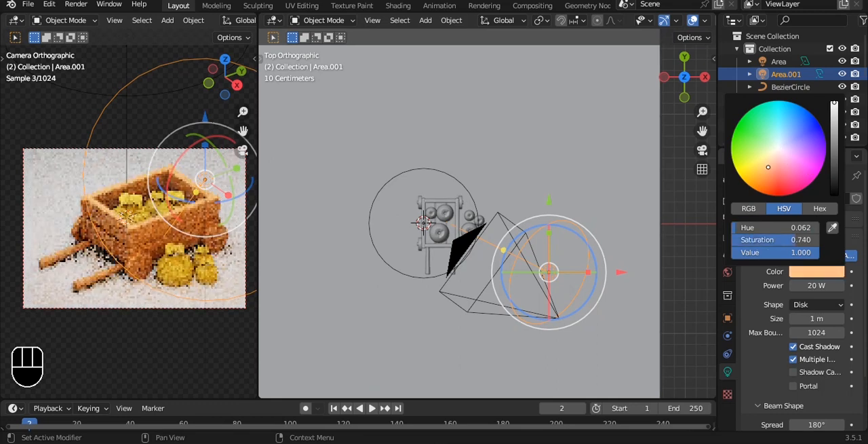
Give the ground plane a new material with a warm orange-yellow base color and save the file.
{"action": "left_click", "coordinate": [407, 244]}
{"action": "left_click", "coordinate": [728, 424]}
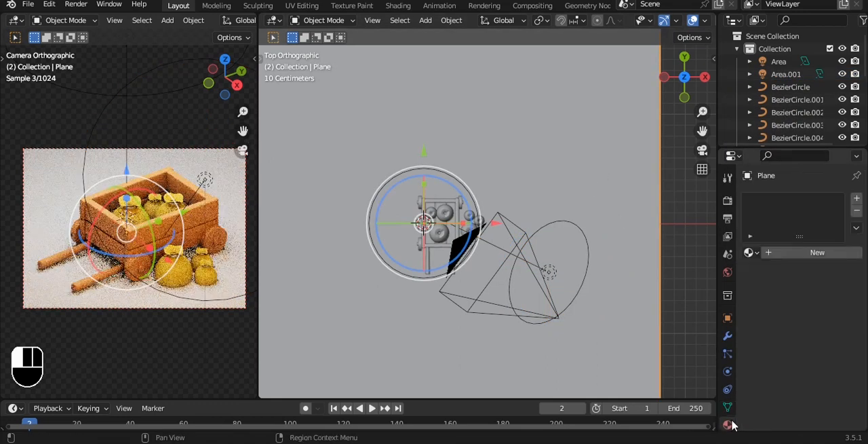
{"action": "left_click", "coordinate": [792, 252]}
{"action": "left_click", "coordinate": [823, 365]}
{"action": "left_click", "coordinate": [763, 249]}
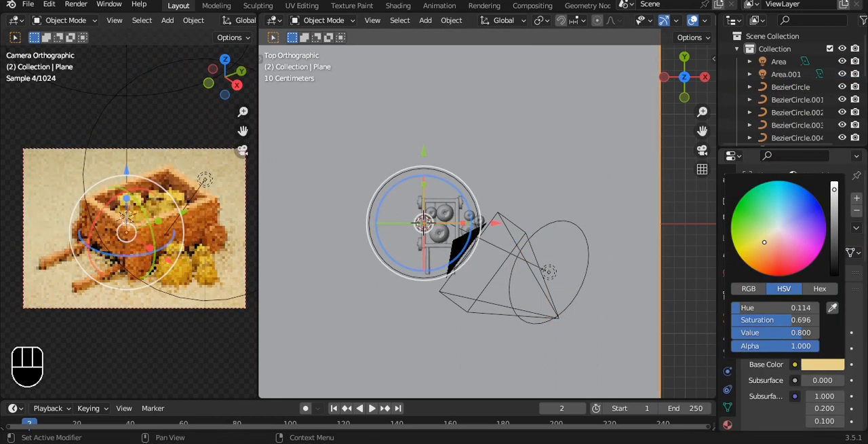
{"action": "left_click", "coordinate": [648, 264]}
{"action": "key", "text": "ctrl+s"}
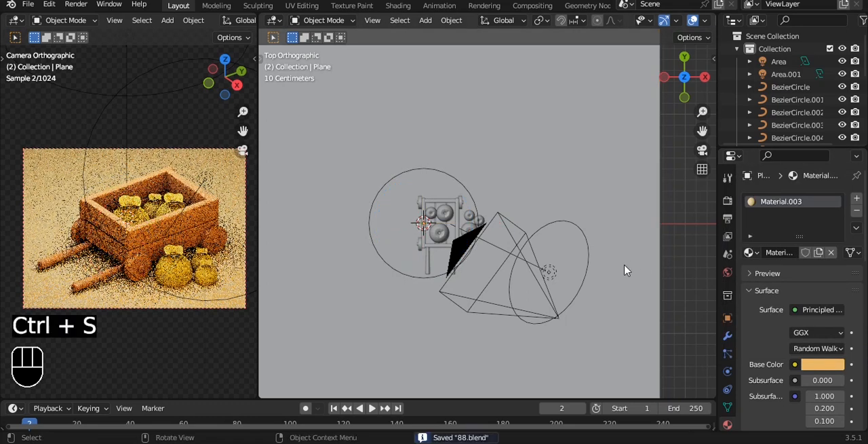
Set the power of the orange area light beside the camera to 50 W.
{"action": "left_click", "coordinate": [562, 285]}
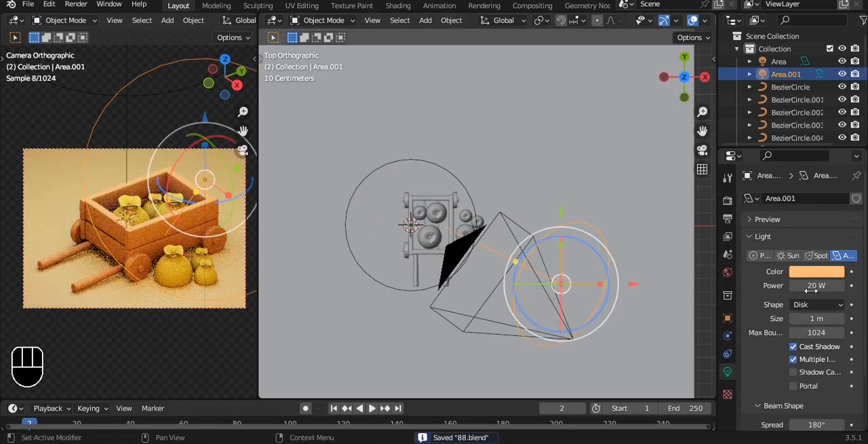
{"action": "key", "text": "Return"}
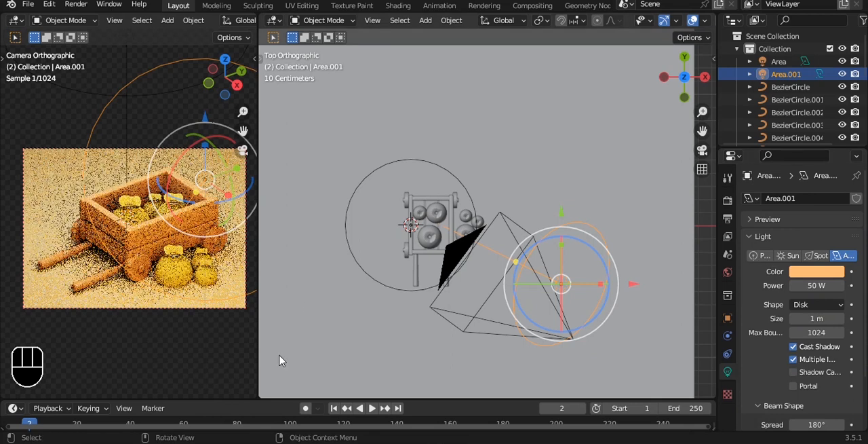
{"action": "left_click", "coordinate": [710, 298]}
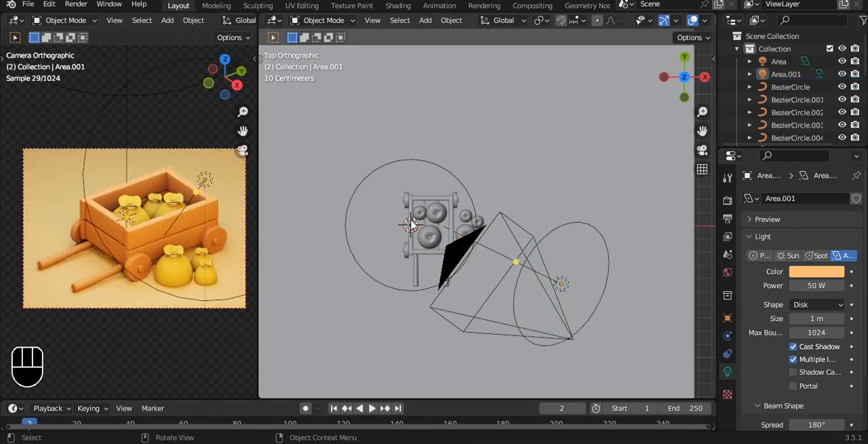
Switch the Cycles render device to GPU Compute and enable viewport denoising.
{"action": "left_click", "coordinate": [727, 201]}
{"action": "left_click", "coordinate": [824, 229]}
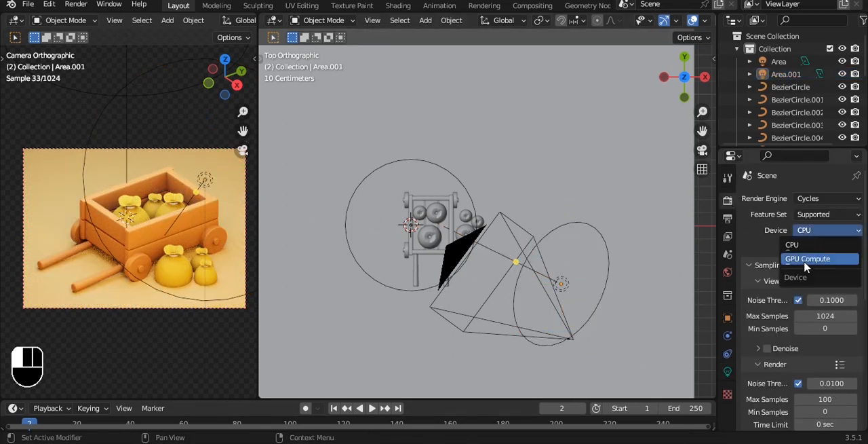
{"action": "left_click", "coordinate": [820, 258]}
{"action": "left_click", "coordinate": [774, 347]}
{"action": "left_click", "coordinate": [769, 335]}
{"action": "scroll", "coordinate": [769, 345], "scroll_direction": "down", "scroll_amount": 5}
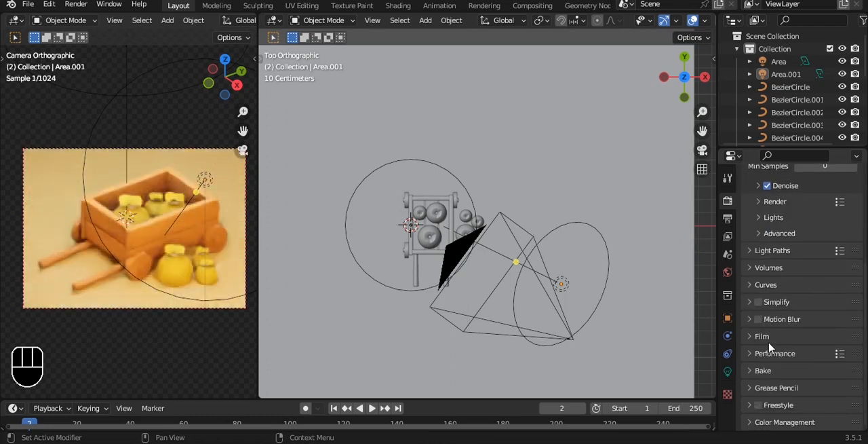
Set the color management look to Very High Contrast and save the file.
{"action": "left_click", "coordinate": [789, 421]}
{"action": "scroll", "coordinate": [807, 390], "scroll_direction": "down", "scroll_amount": 4}
{"action": "left_click", "coordinate": [828, 357]}
{"action": "left_click", "coordinate": [794, 327]}
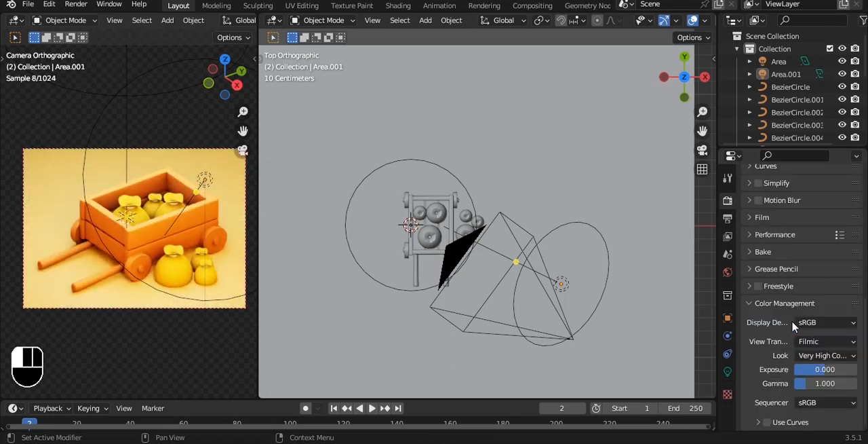
{"action": "key", "text": "ctrl+s"}
Change the color management look to High Contrast and render the camera image.
{"action": "left_click", "coordinate": [830, 356]}
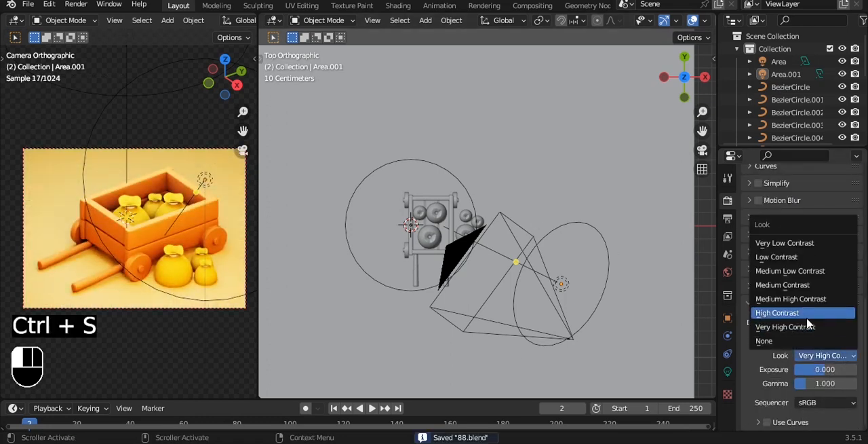
{"action": "left_click", "coordinate": [807, 316]}
{"action": "left_click", "coordinate": [511, 253]}
{"action": "scroll", "coordinate": [642, 250], "scroll_direction": "down", "scroll_amount": 2}
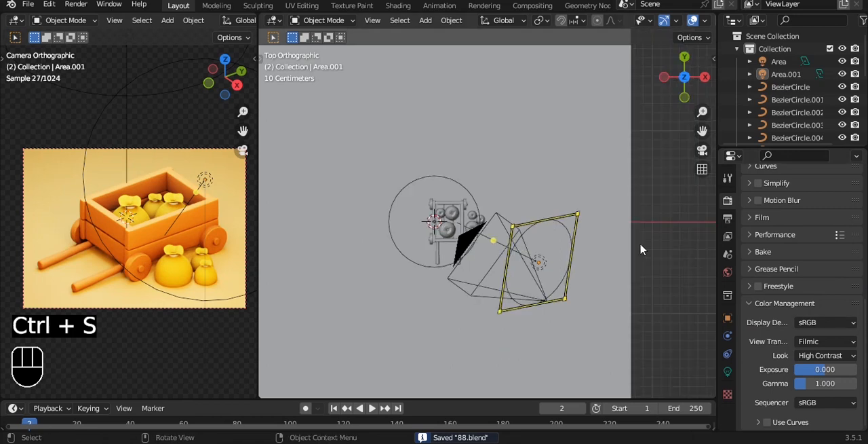
{"action": "key", "text": "F12"}
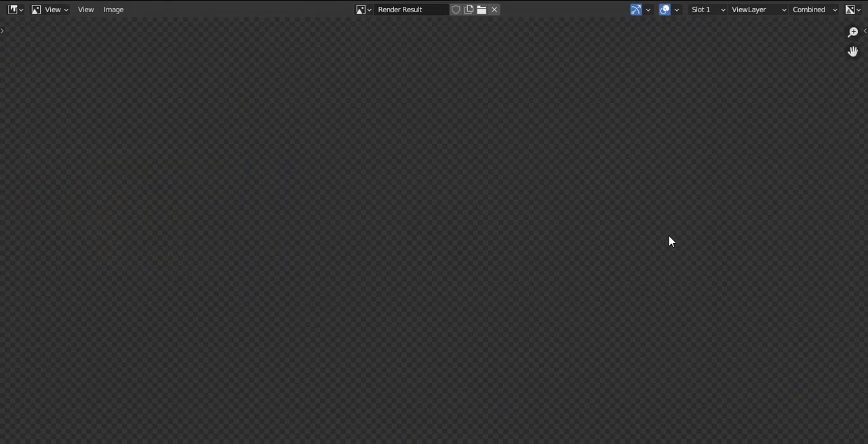